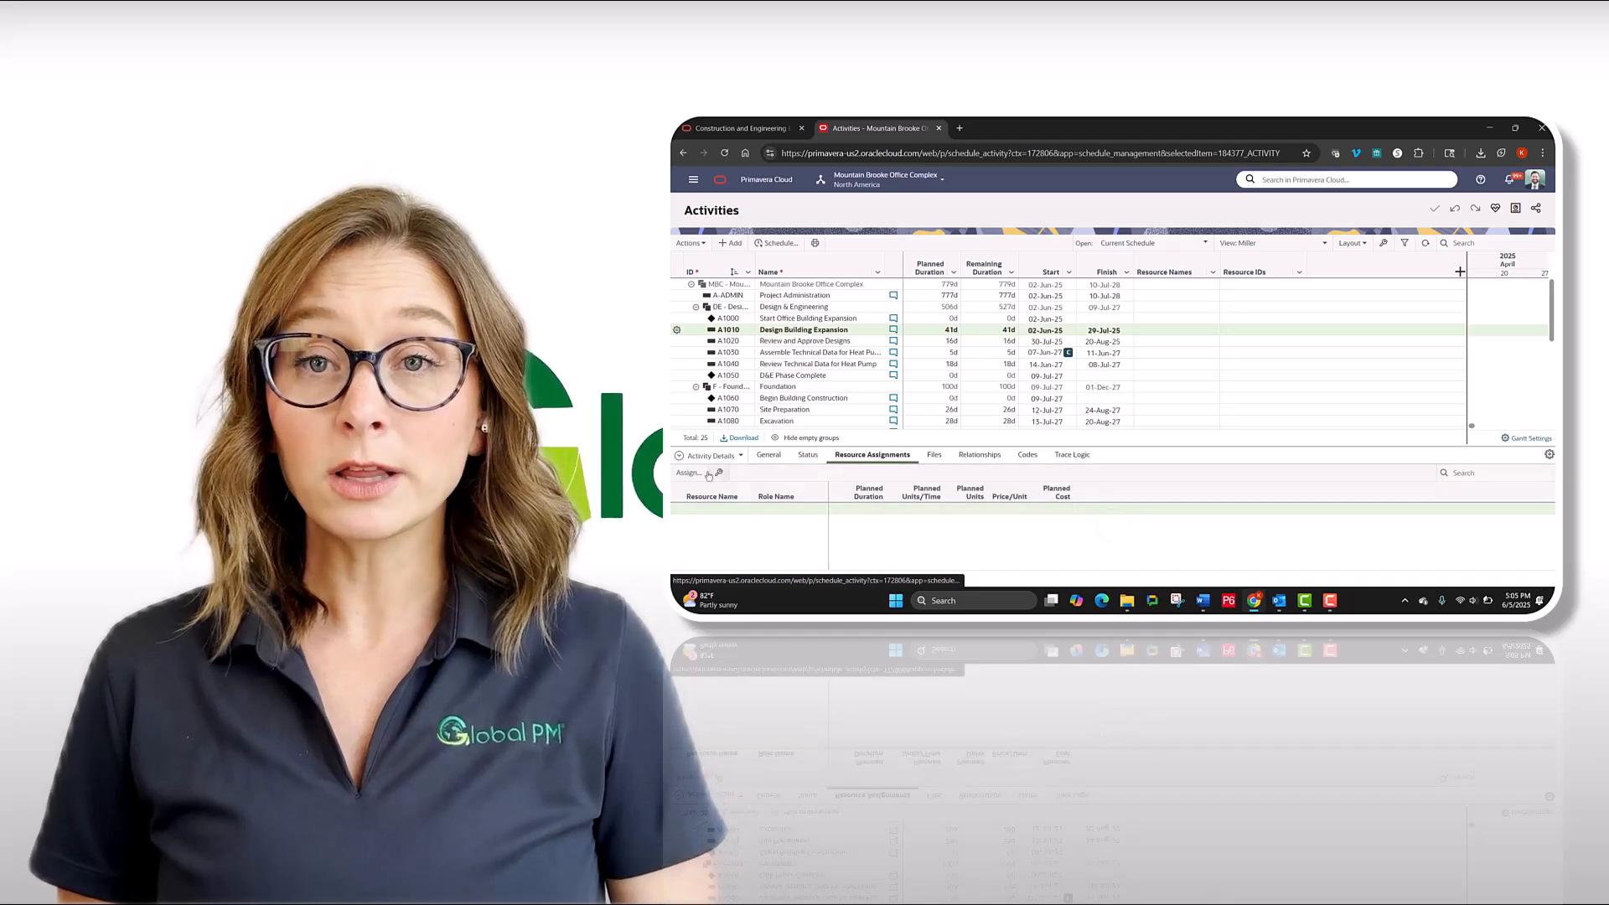
# - Assign the workspace labor resources Design Engineer and Project Manager to the Design Building Expansion activity
pyautogui.click(687, 473)
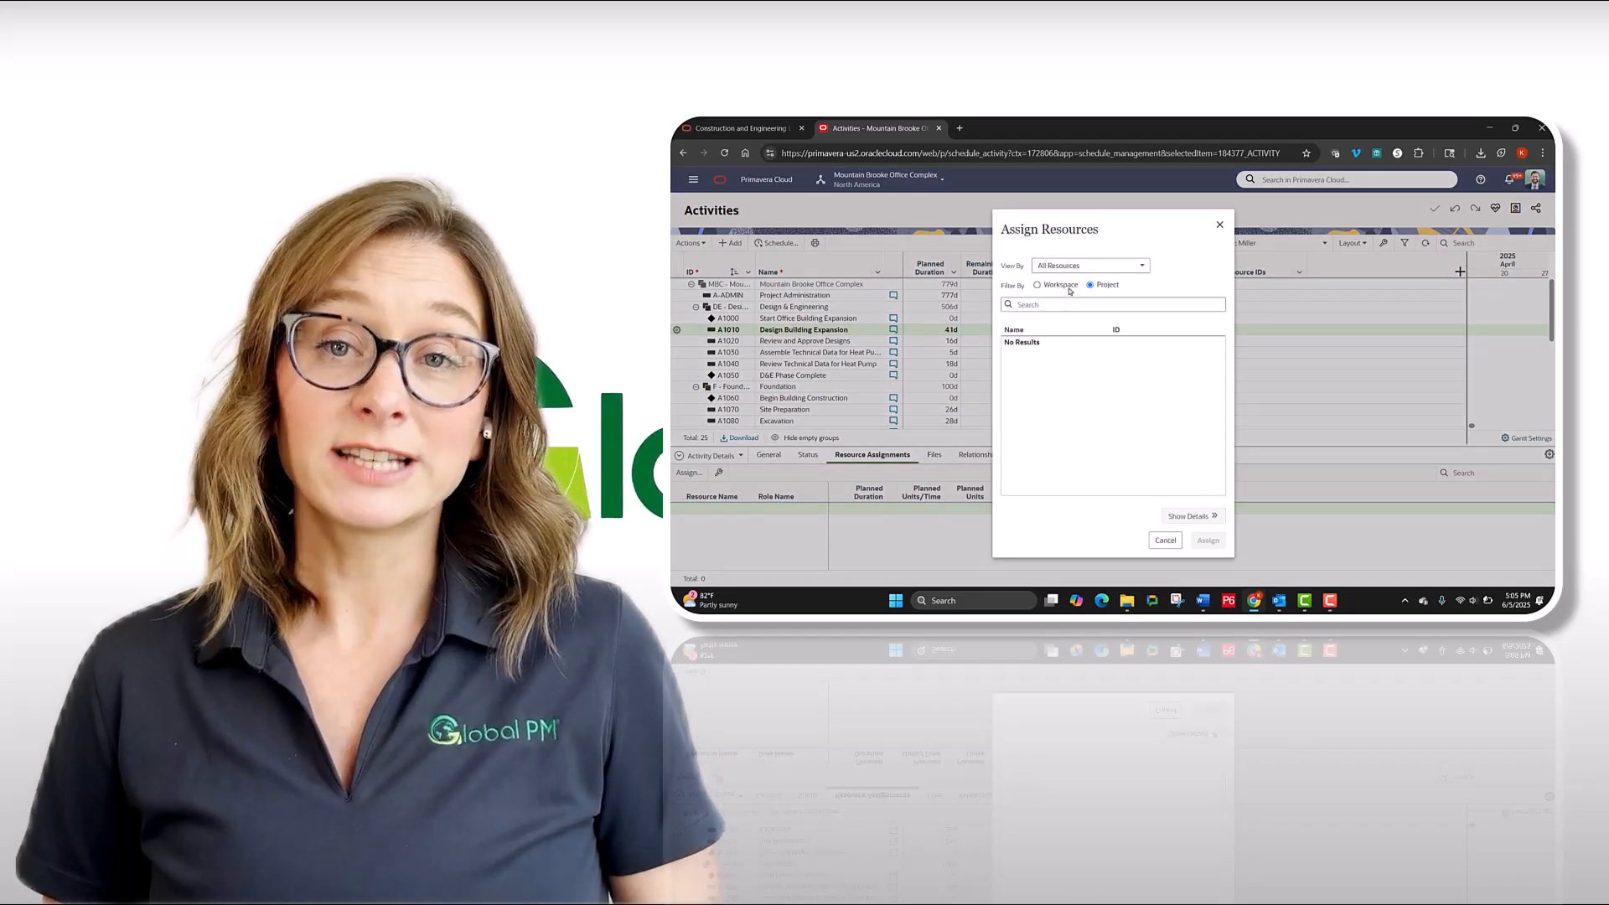
pyautogui.click(1069, 287)
pyautogui.click(1009, 344)
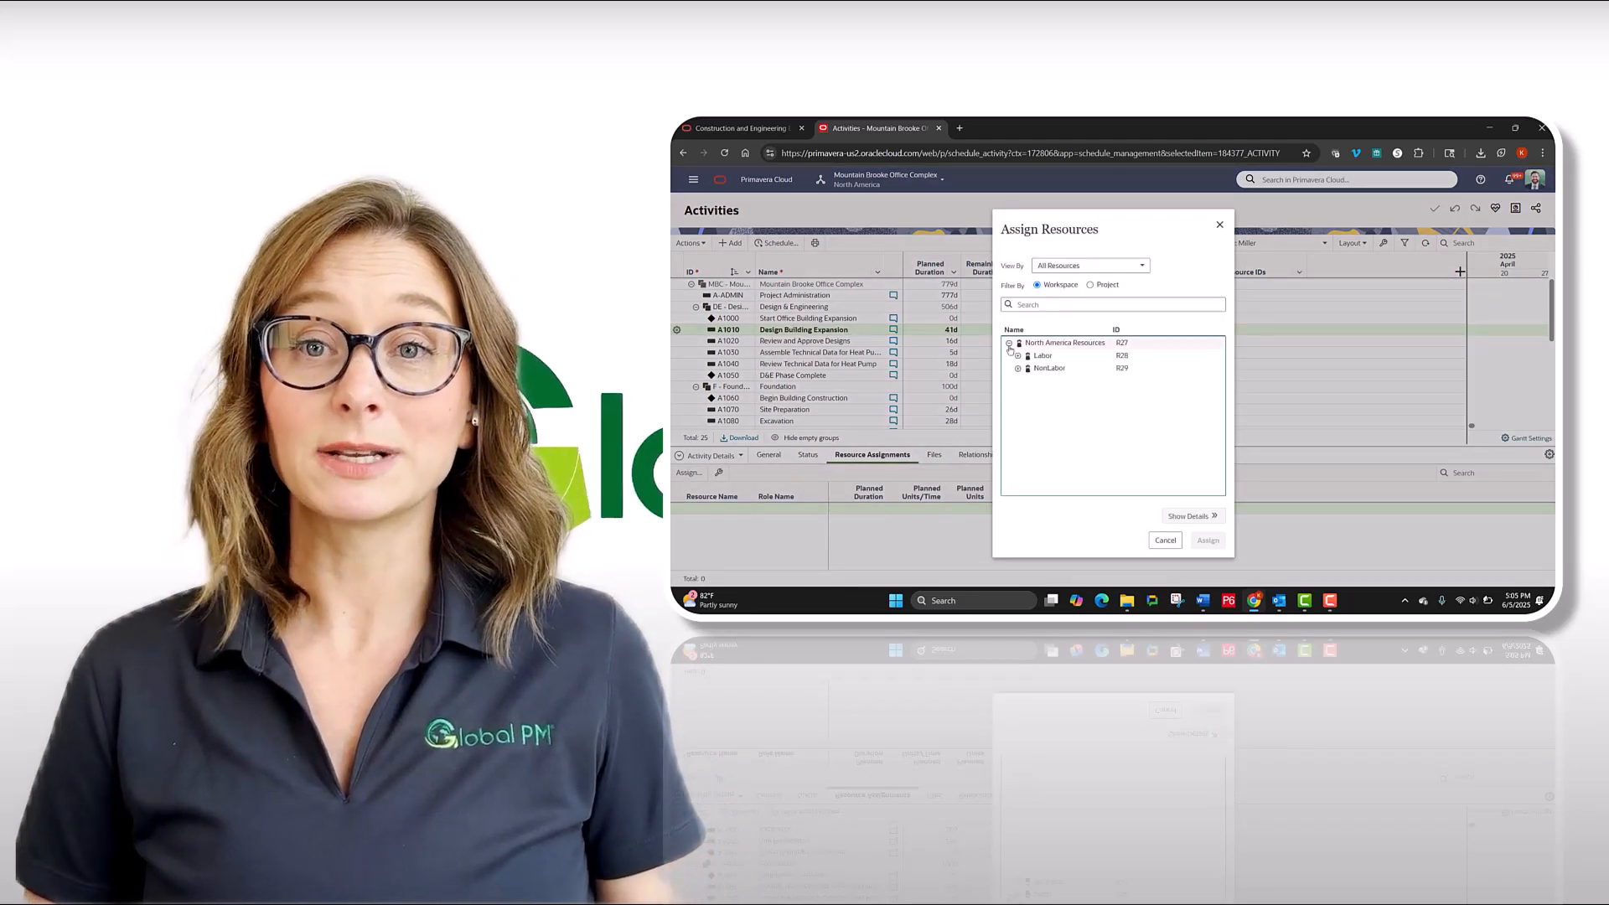
pyautogui.click(1018, 355)
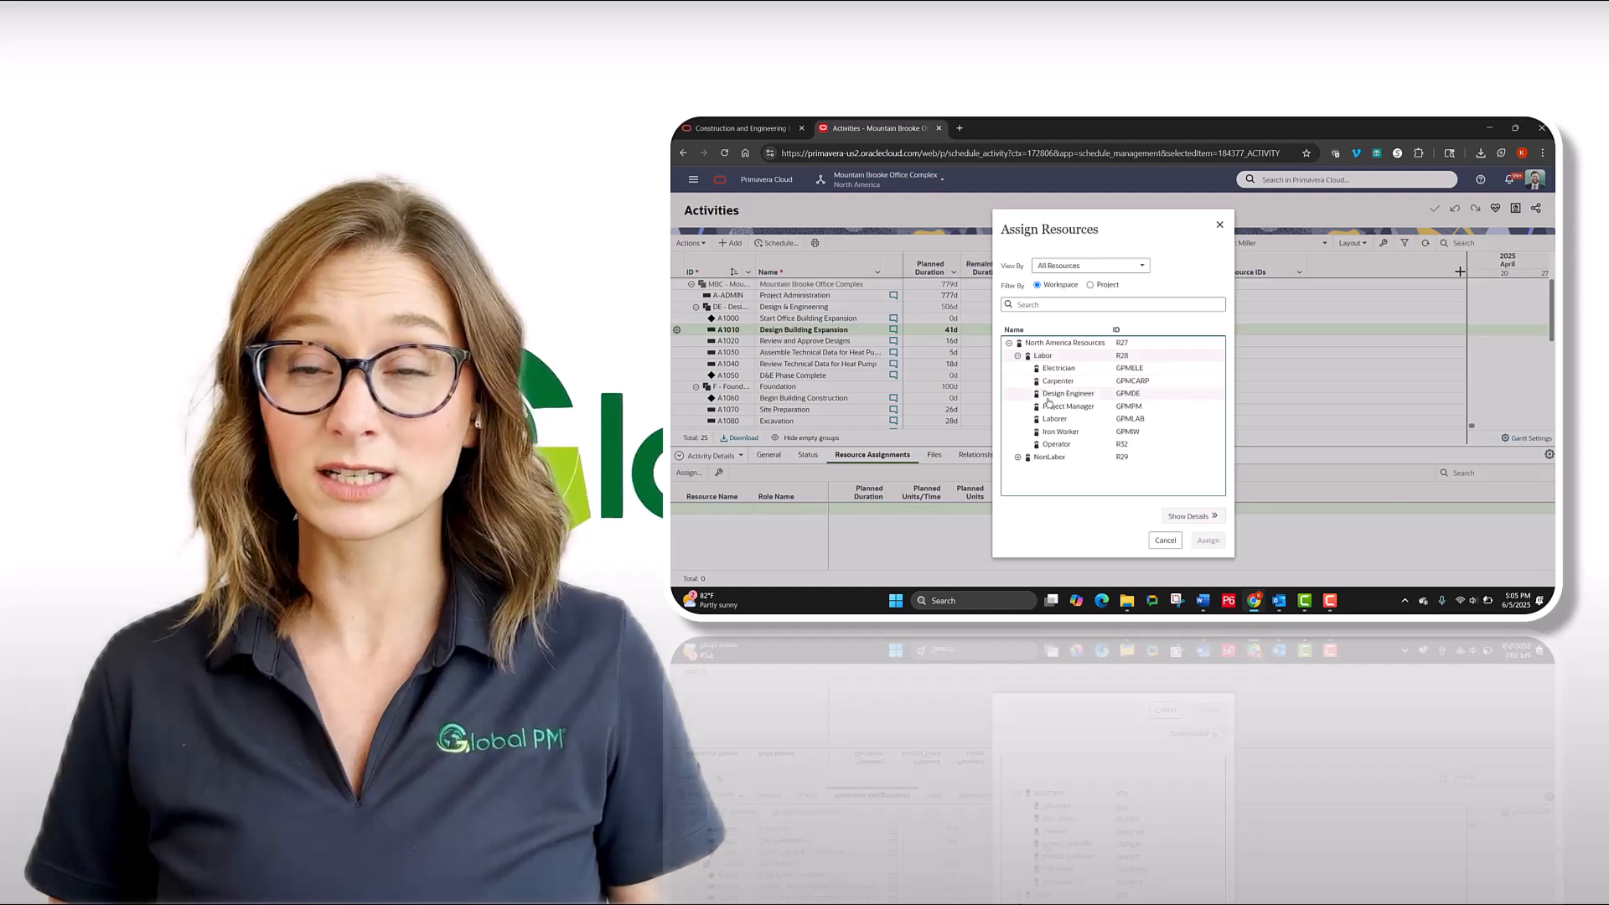
pyautogui.click(1067, 393)
pyautogui.keyDown('ctrl'); pyautogui.click(1069, 405); pyautogui.keyUp('ctrl')
pyautogui.click(1208, 540)
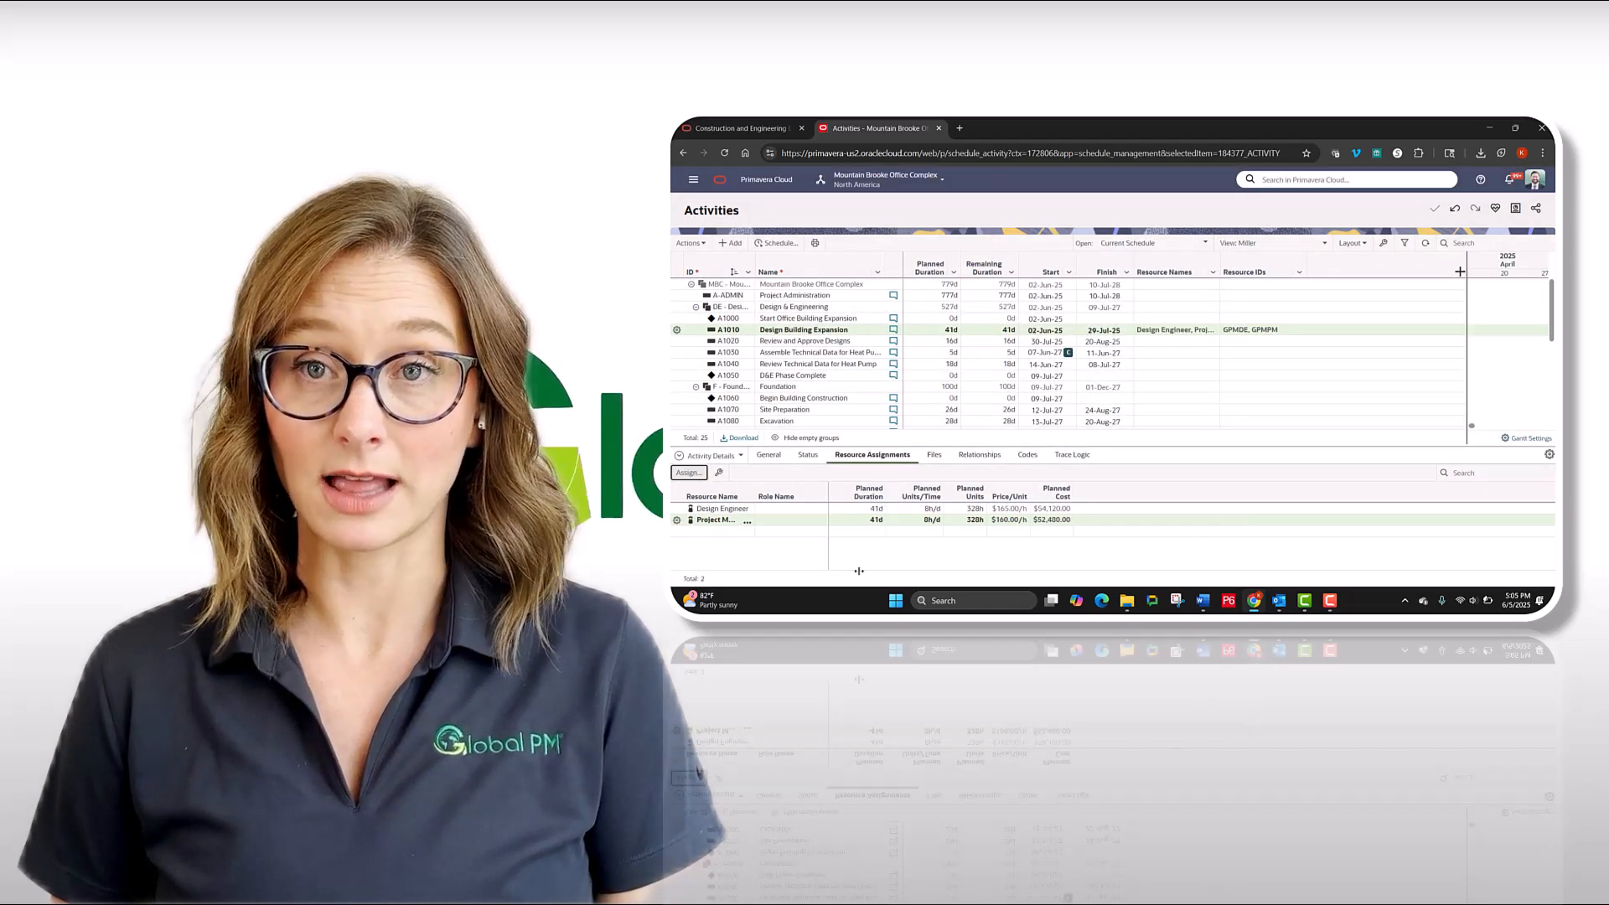
# - Assign the entire North America Resources hierarchy to the Mountain Brooke Office Complex project's Resource List
pyautogui.click(693, 179)
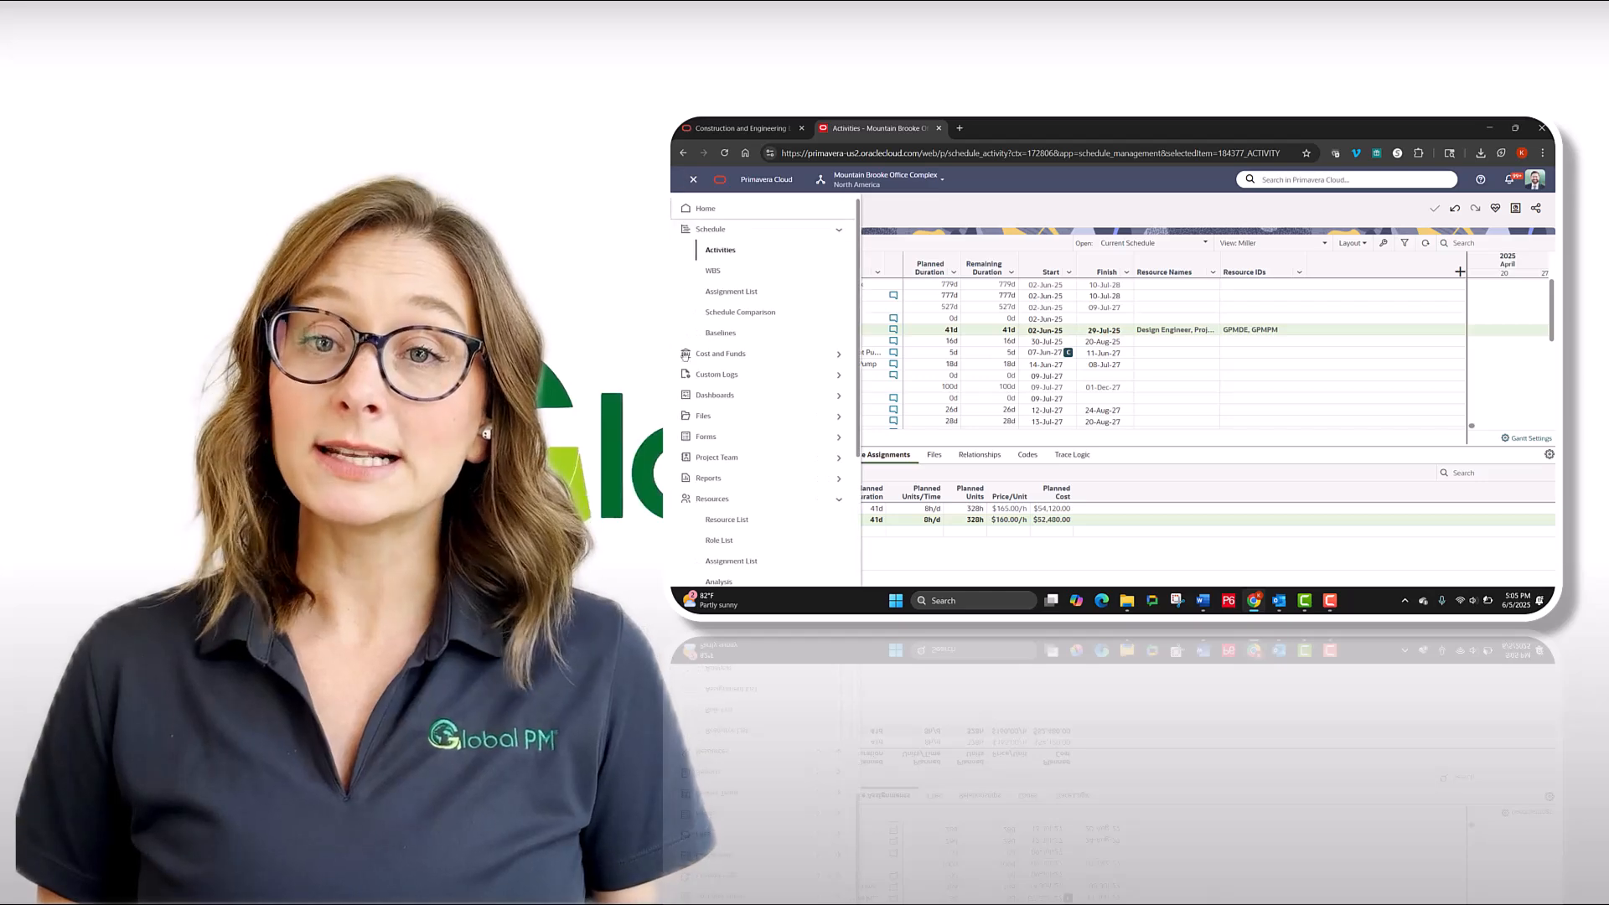
pyautogui.click(726, 520)
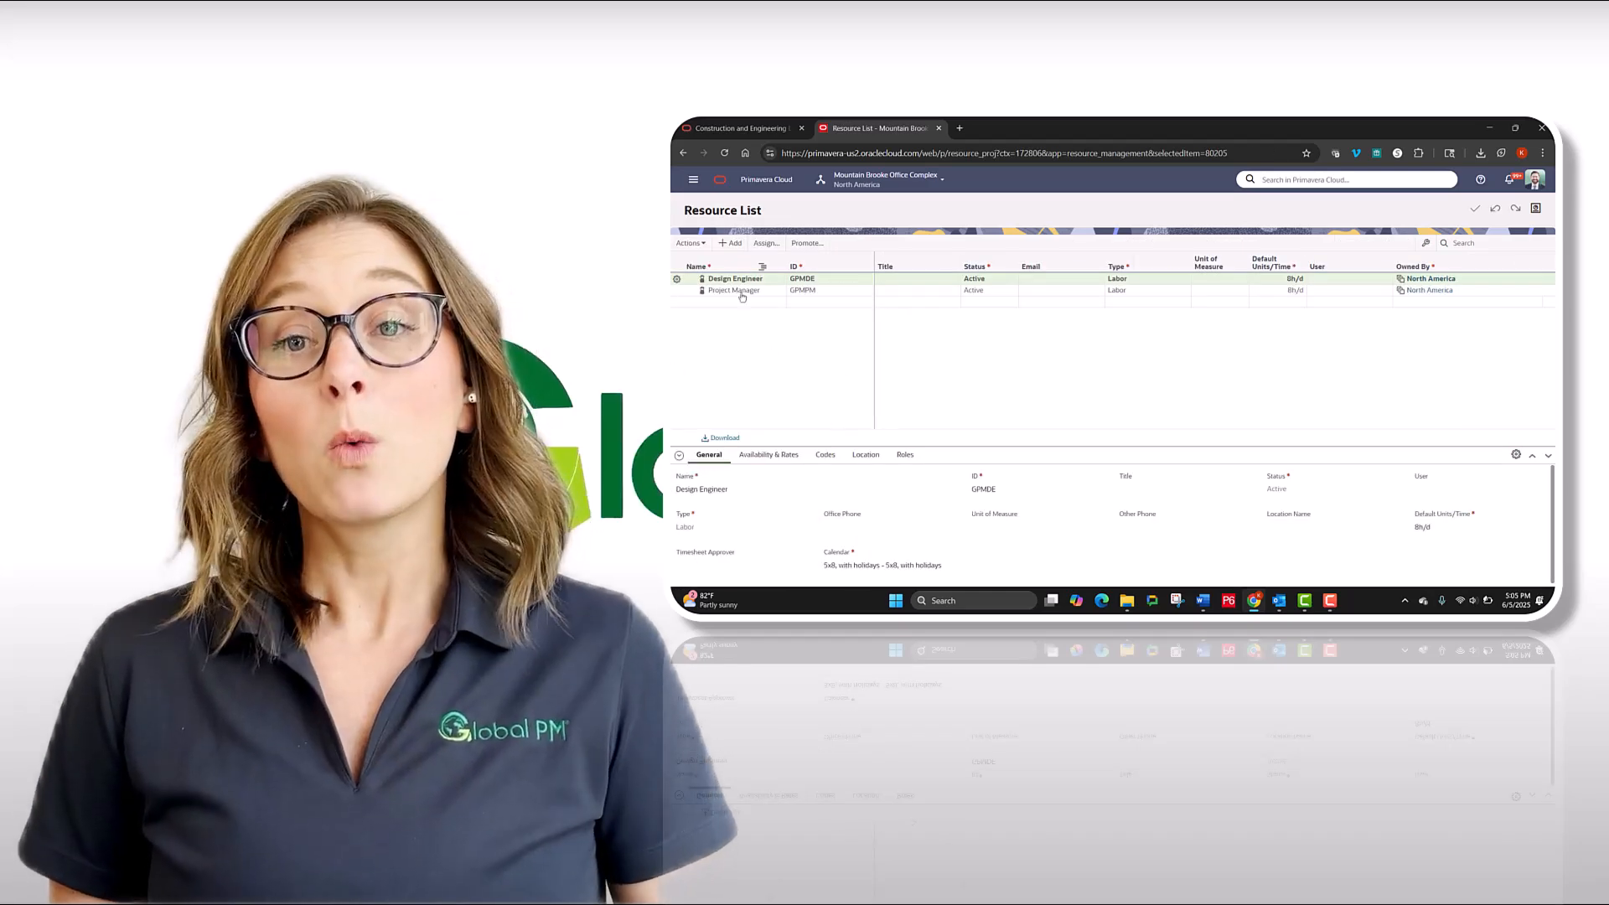
pyautogui.click(766, 243)
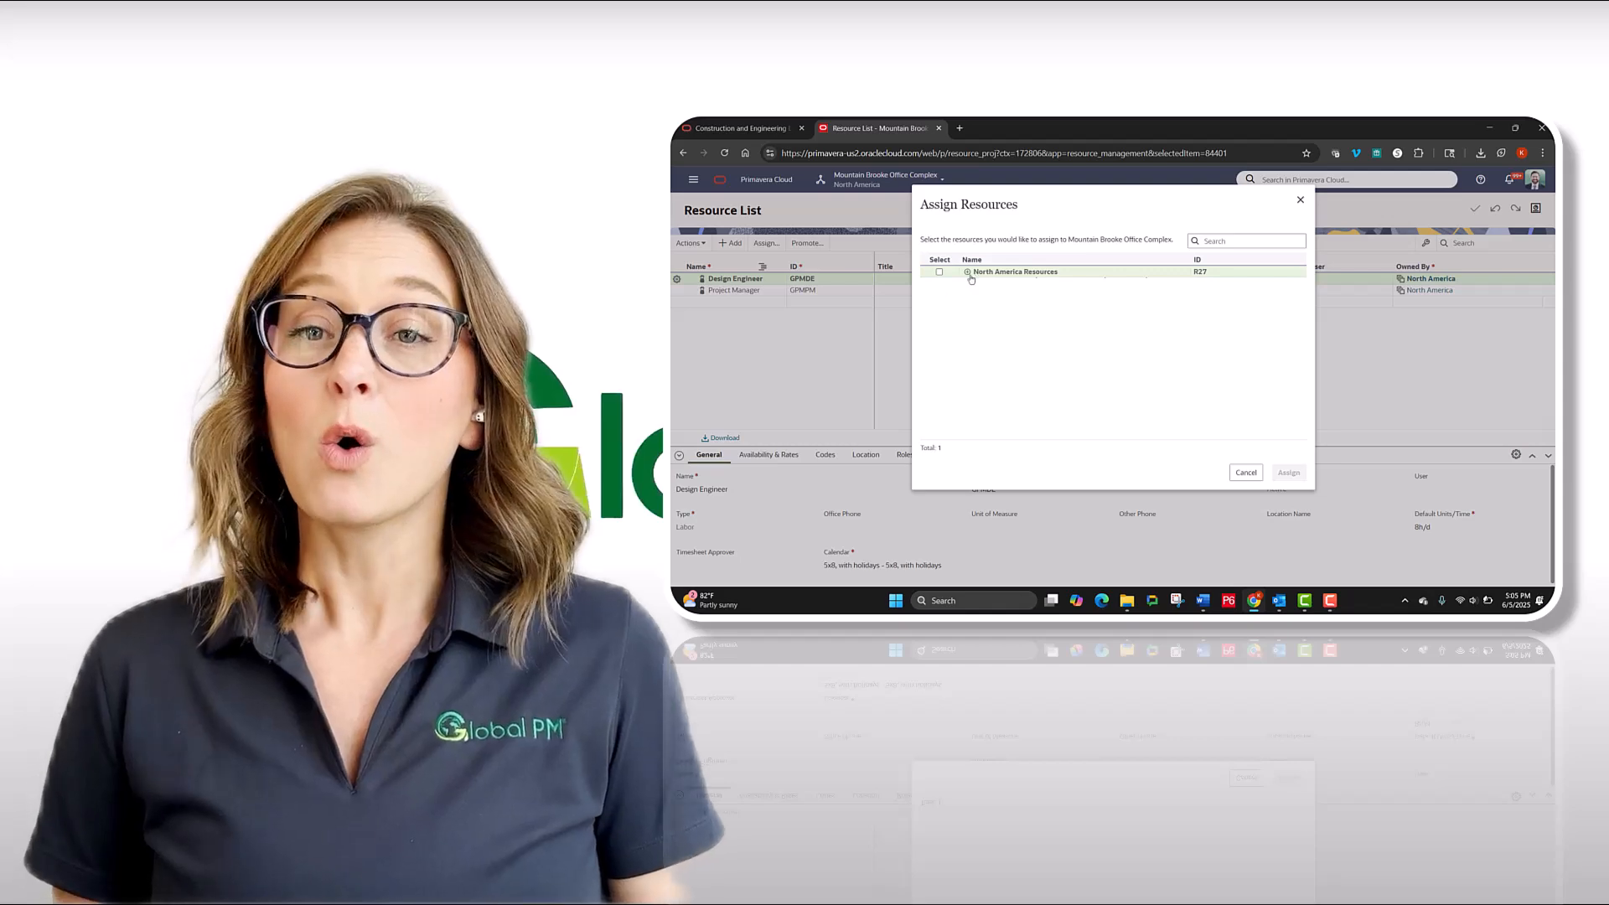
pyautogui.click(968, 272)
pyautogui.click(972, 294)
pyautogui.click(972, 283)
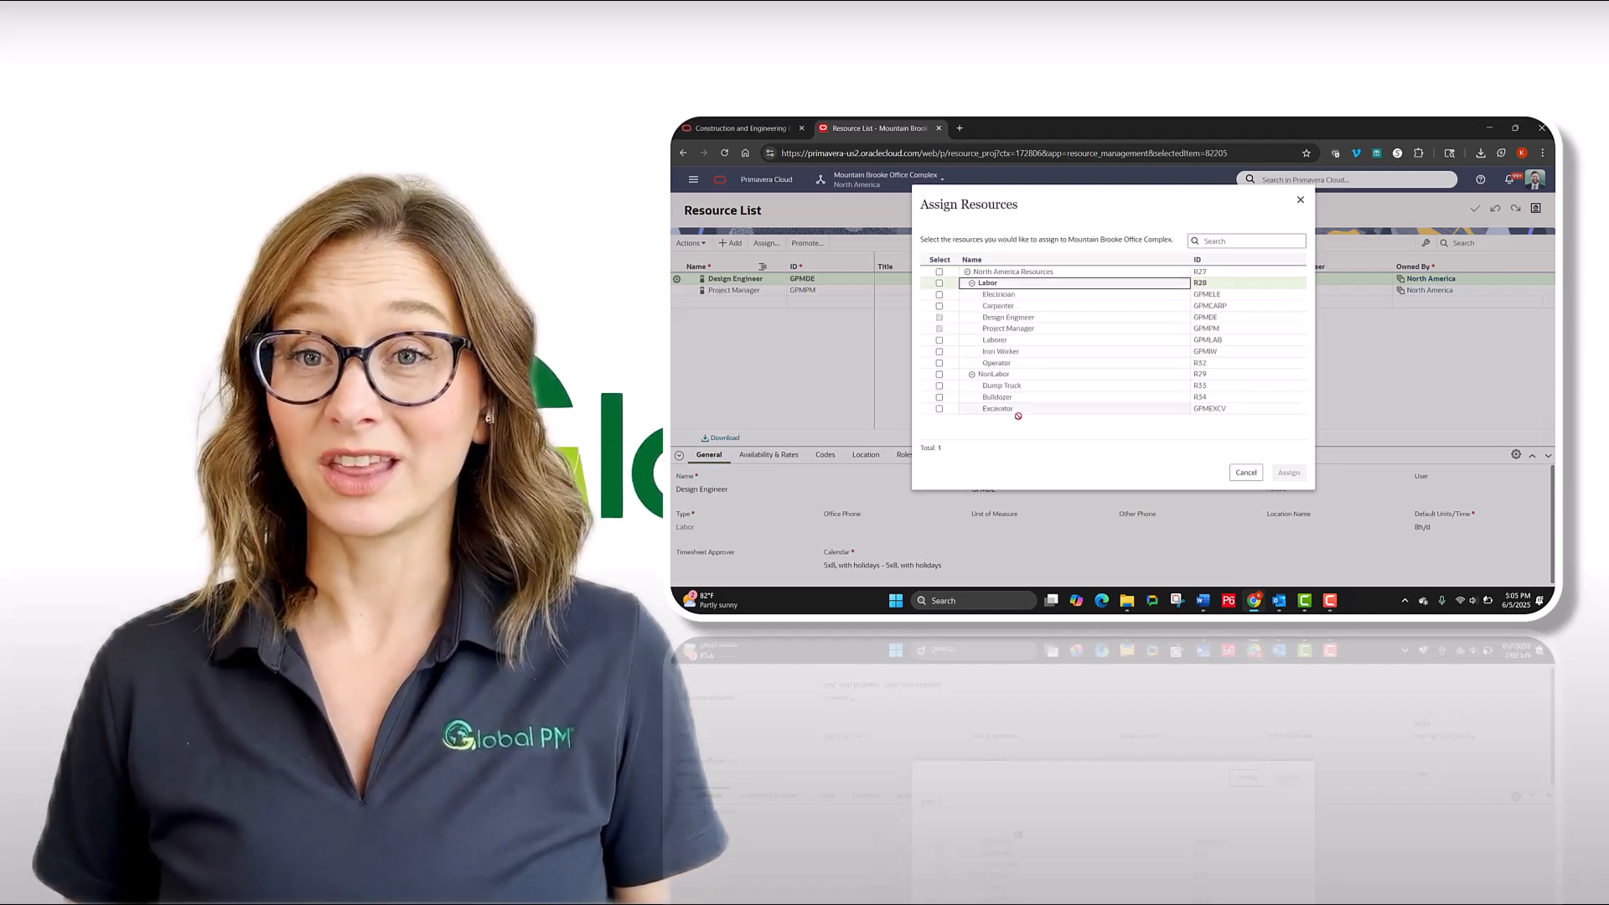
pyautogui.click(939, 272)
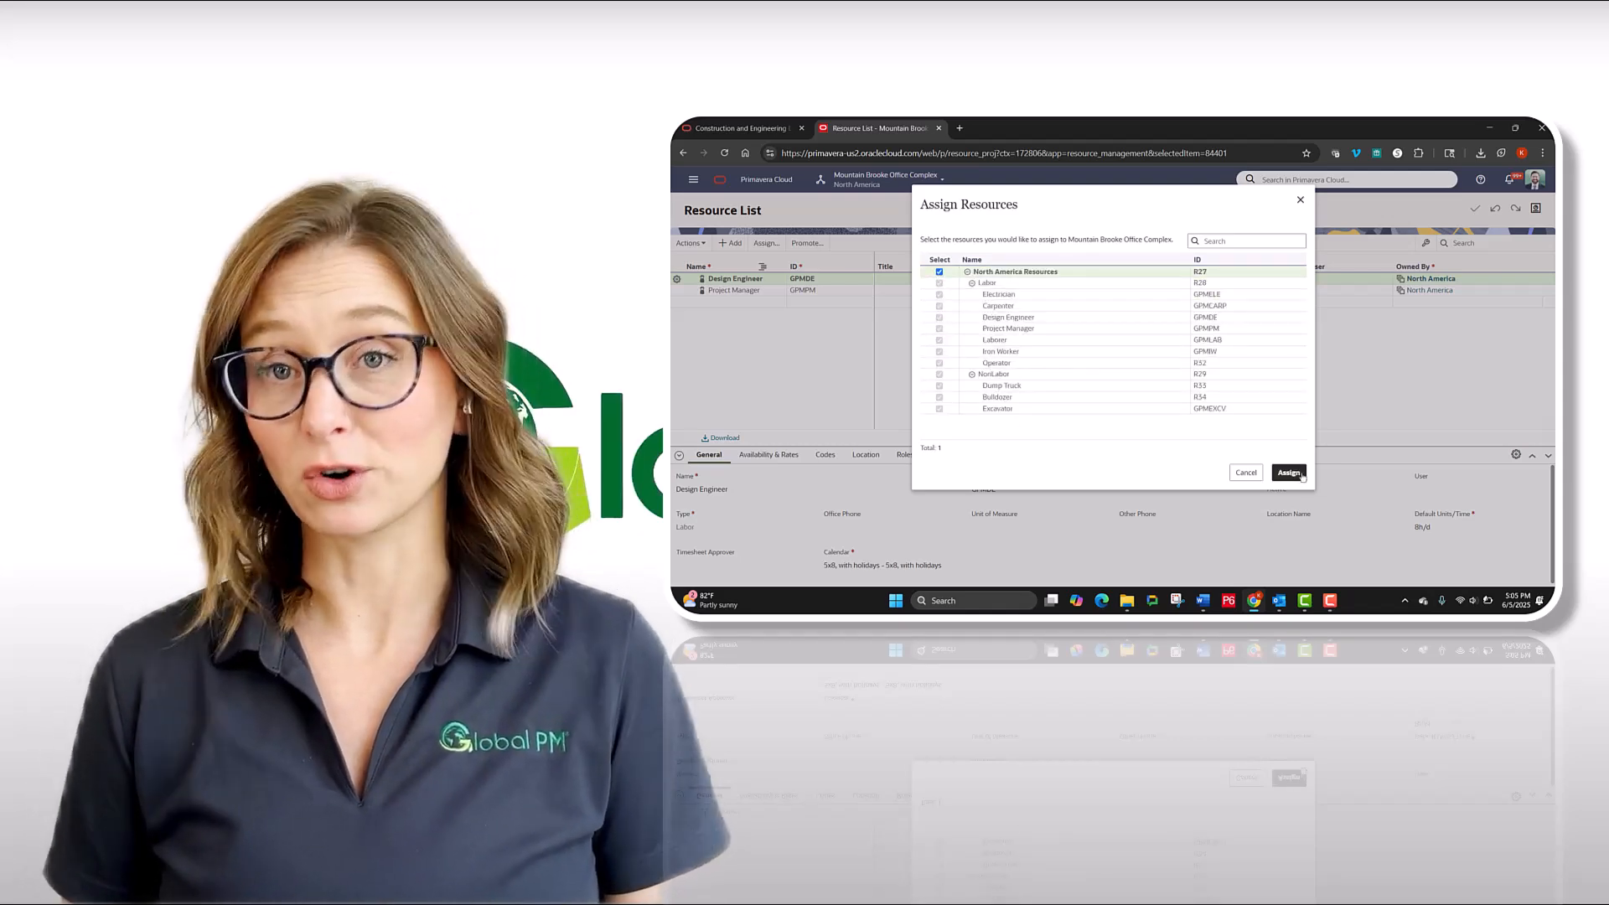
pyautogui.click(1302, 475)
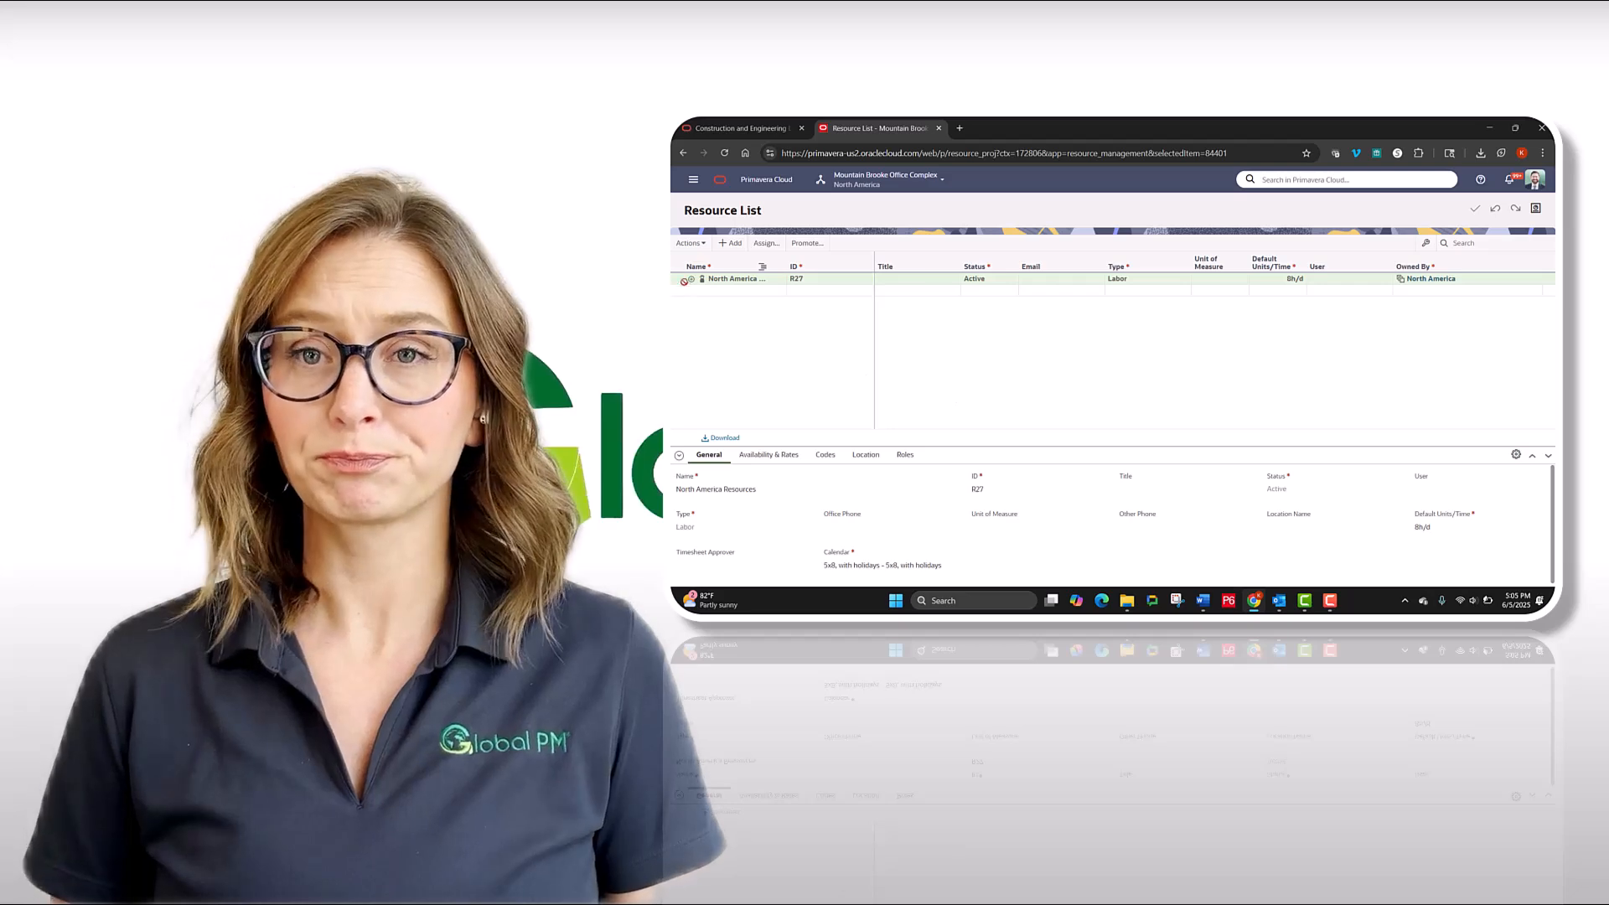
# - Expand North America Resources and its NonLabor and Labor groups in the project's Resource List
pyautogui.click(691, 279)
pyautogui.click(695, 302)
pyautogui.click(695, 290)
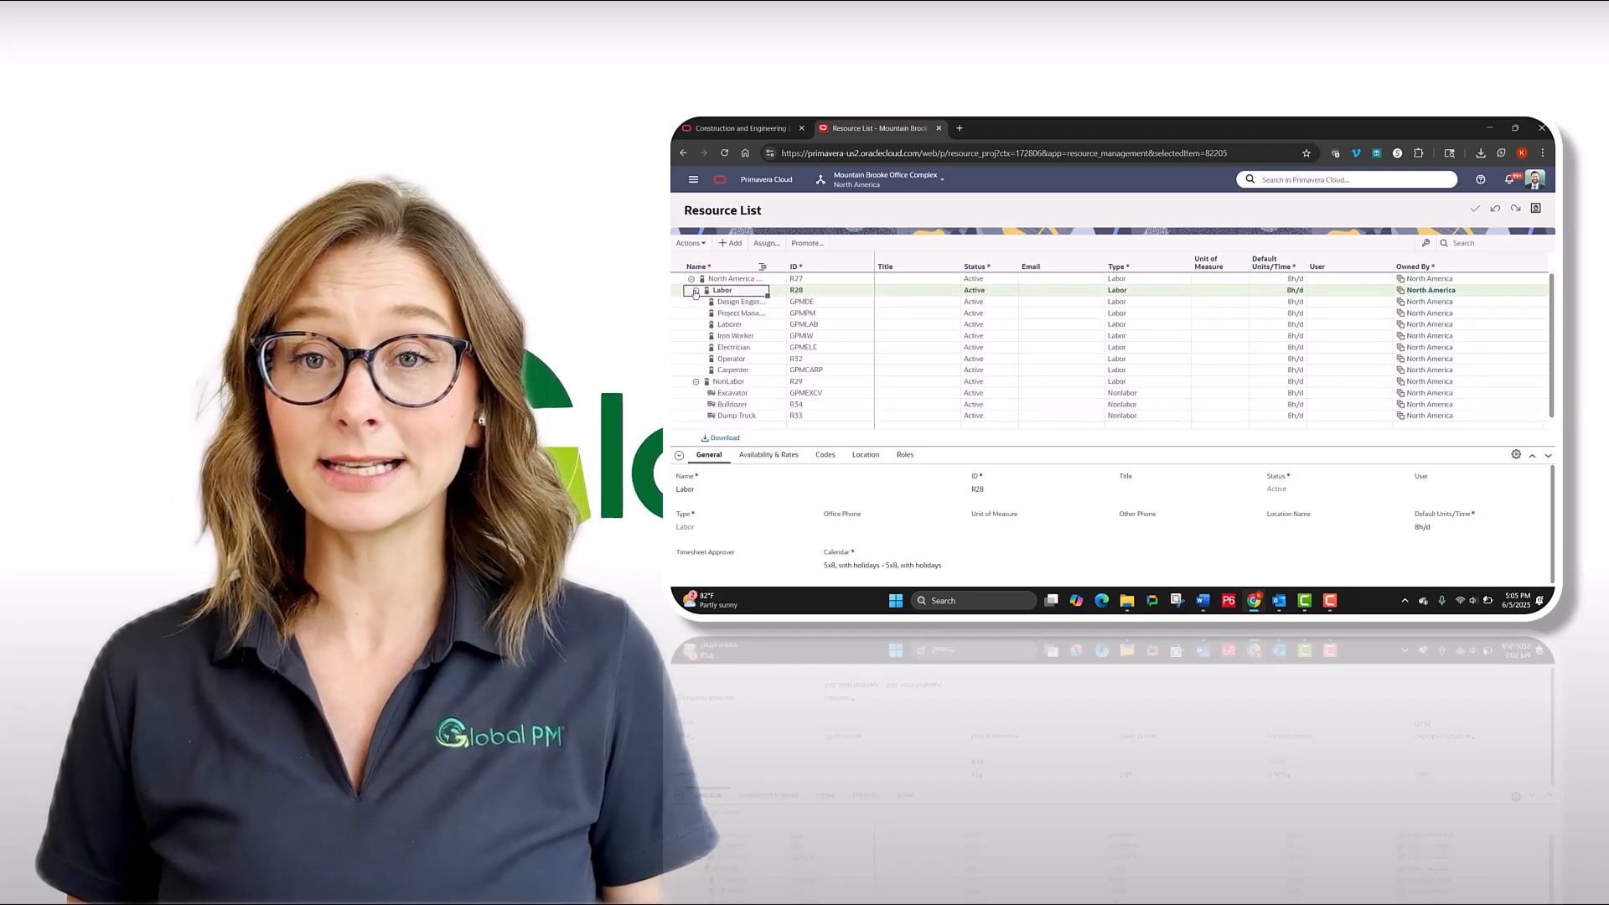
# - In the project's Activities, select Site Preparation and Excavation together and start assigning resources to both
pyautogui.click(693, 179)
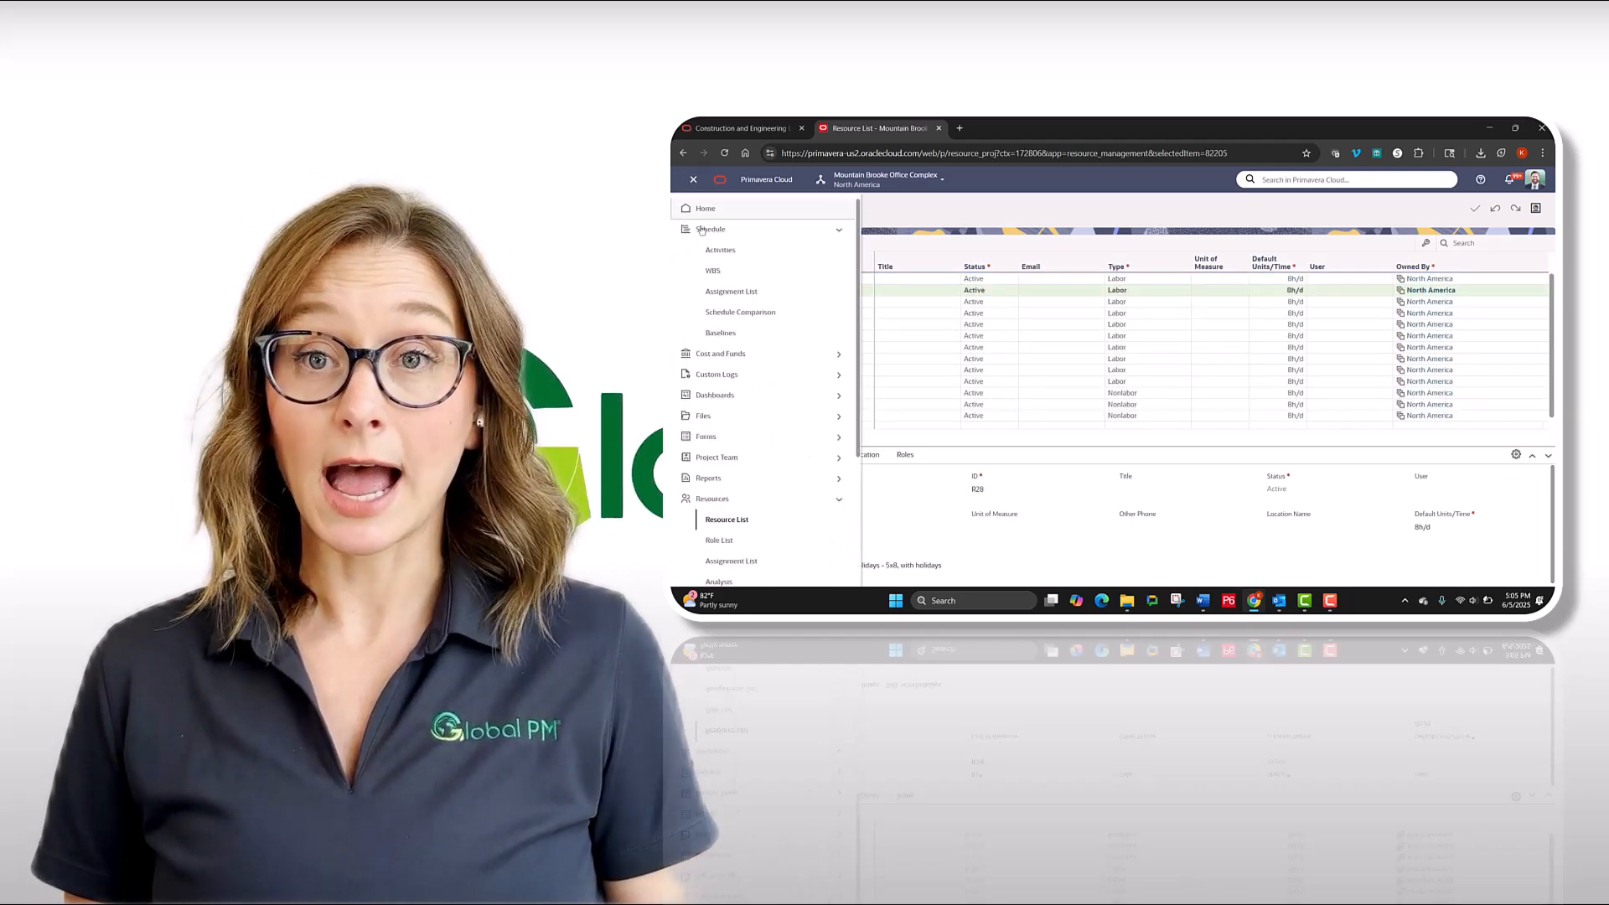
pyautogui.click(711, 251)
pyautogui.click(738, 343)
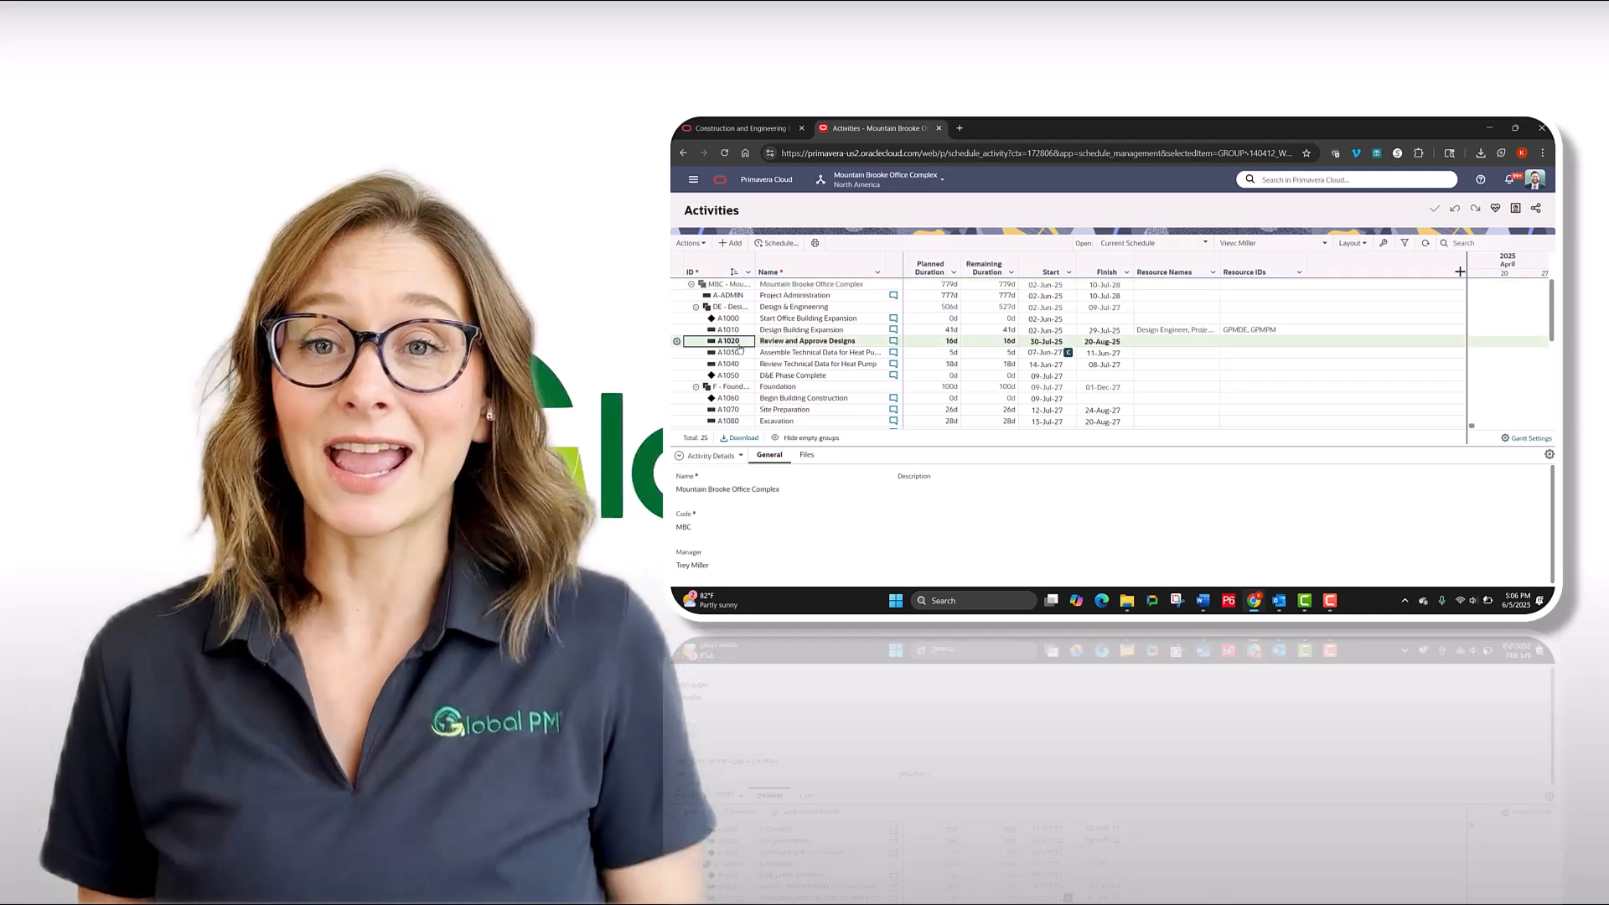
pyautogui.scroll(-1, 740, 349)
pyautogui.click(740, 352)
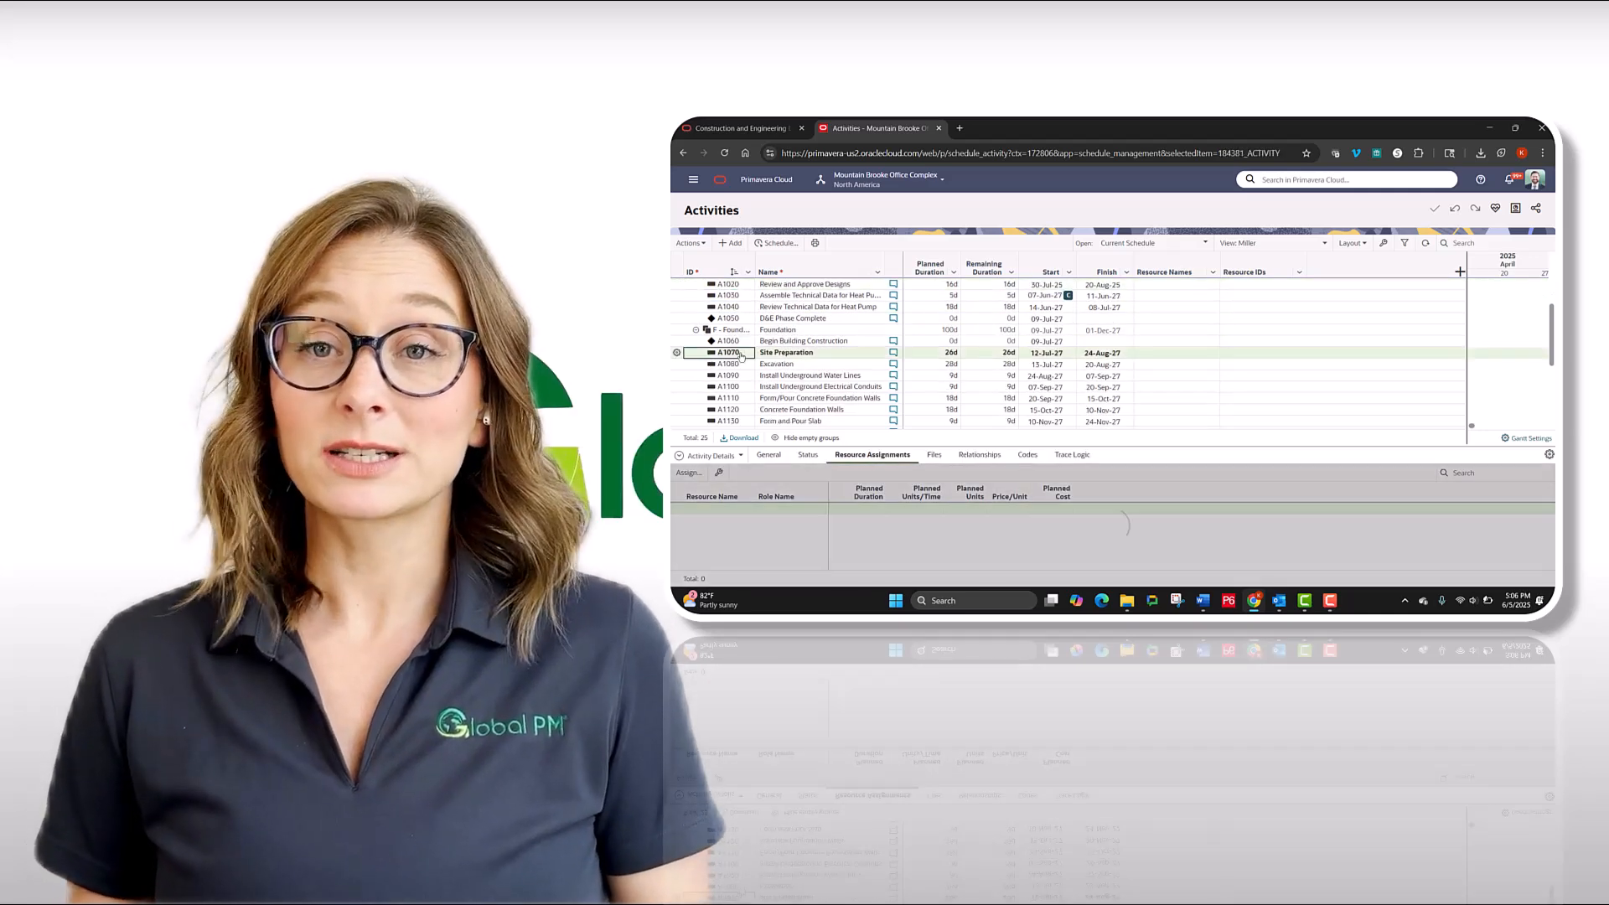
pyautogui.keyDown('shift'); pyautogui.click(744, 366); pyautogui.keyUp('shift')
pyautogui.rightClick(745, 367)
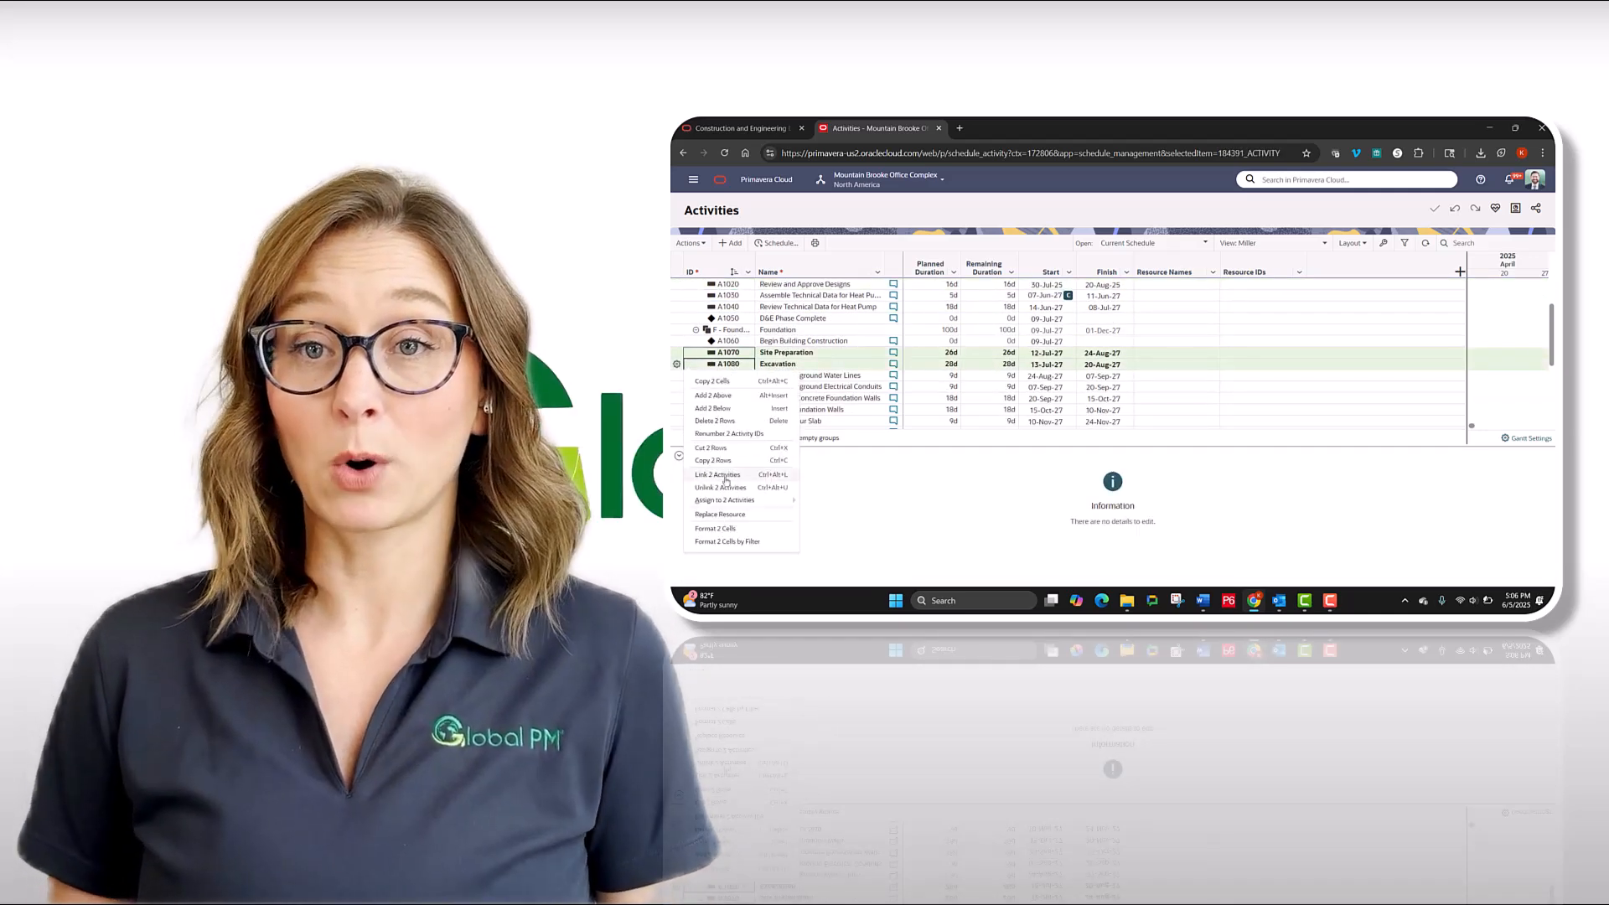
pyautogui.moveTo(737, 503)
pyautogui.click(833, 515)
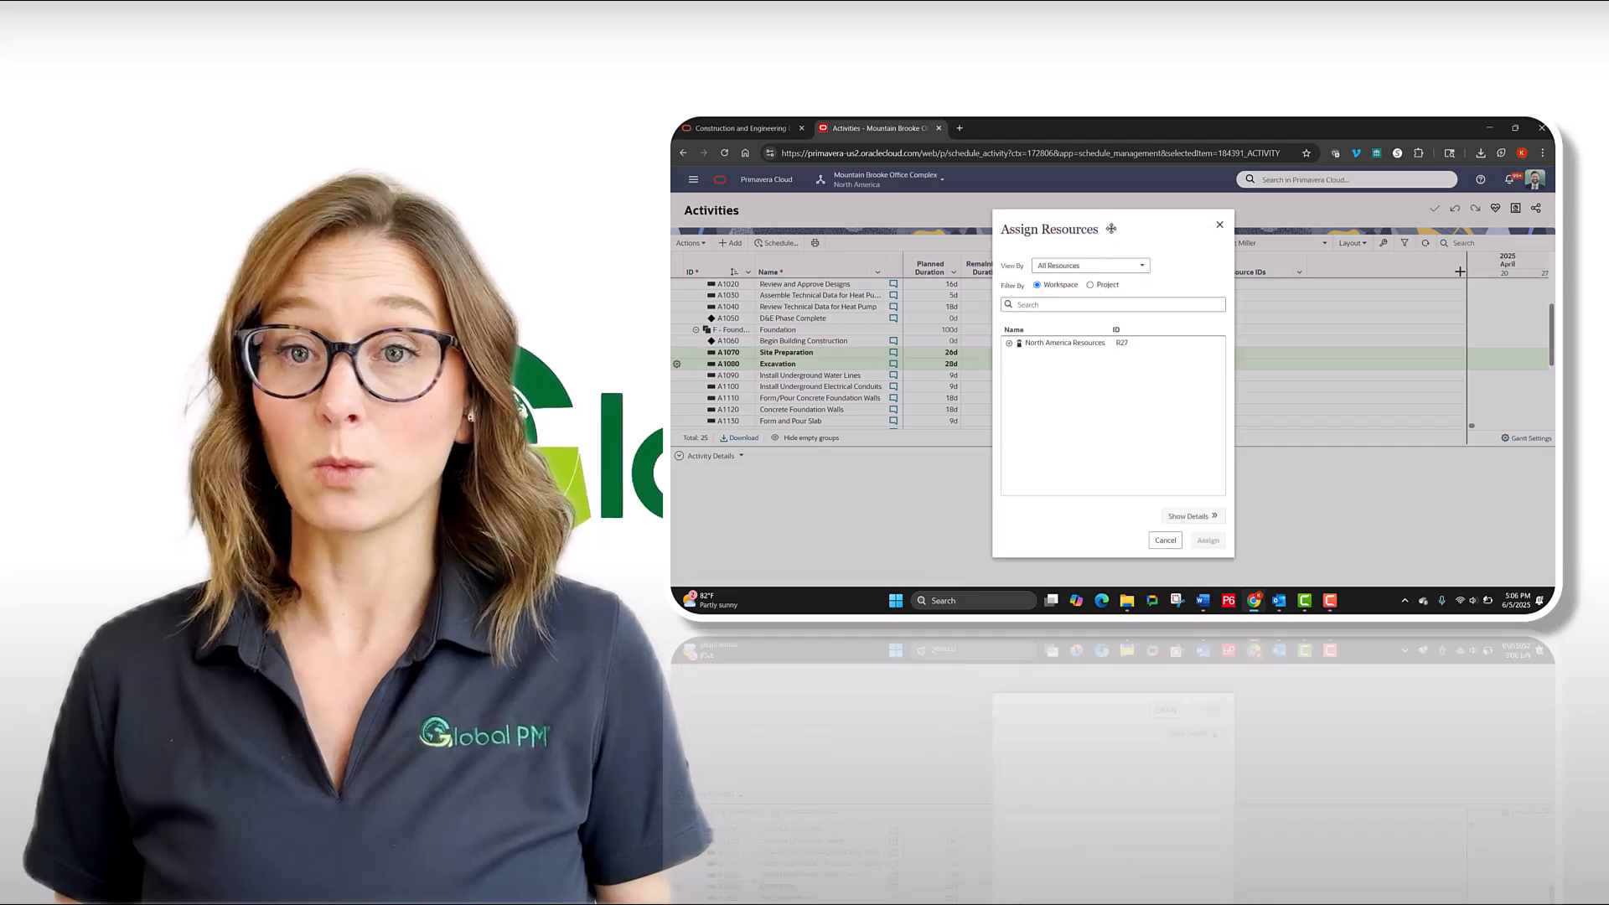
# - Filter the available resources by project and assign Operator and Excavator to the two selected activities
pyautogui.click(1089, 285)
pyautogui.click(1009, 344)
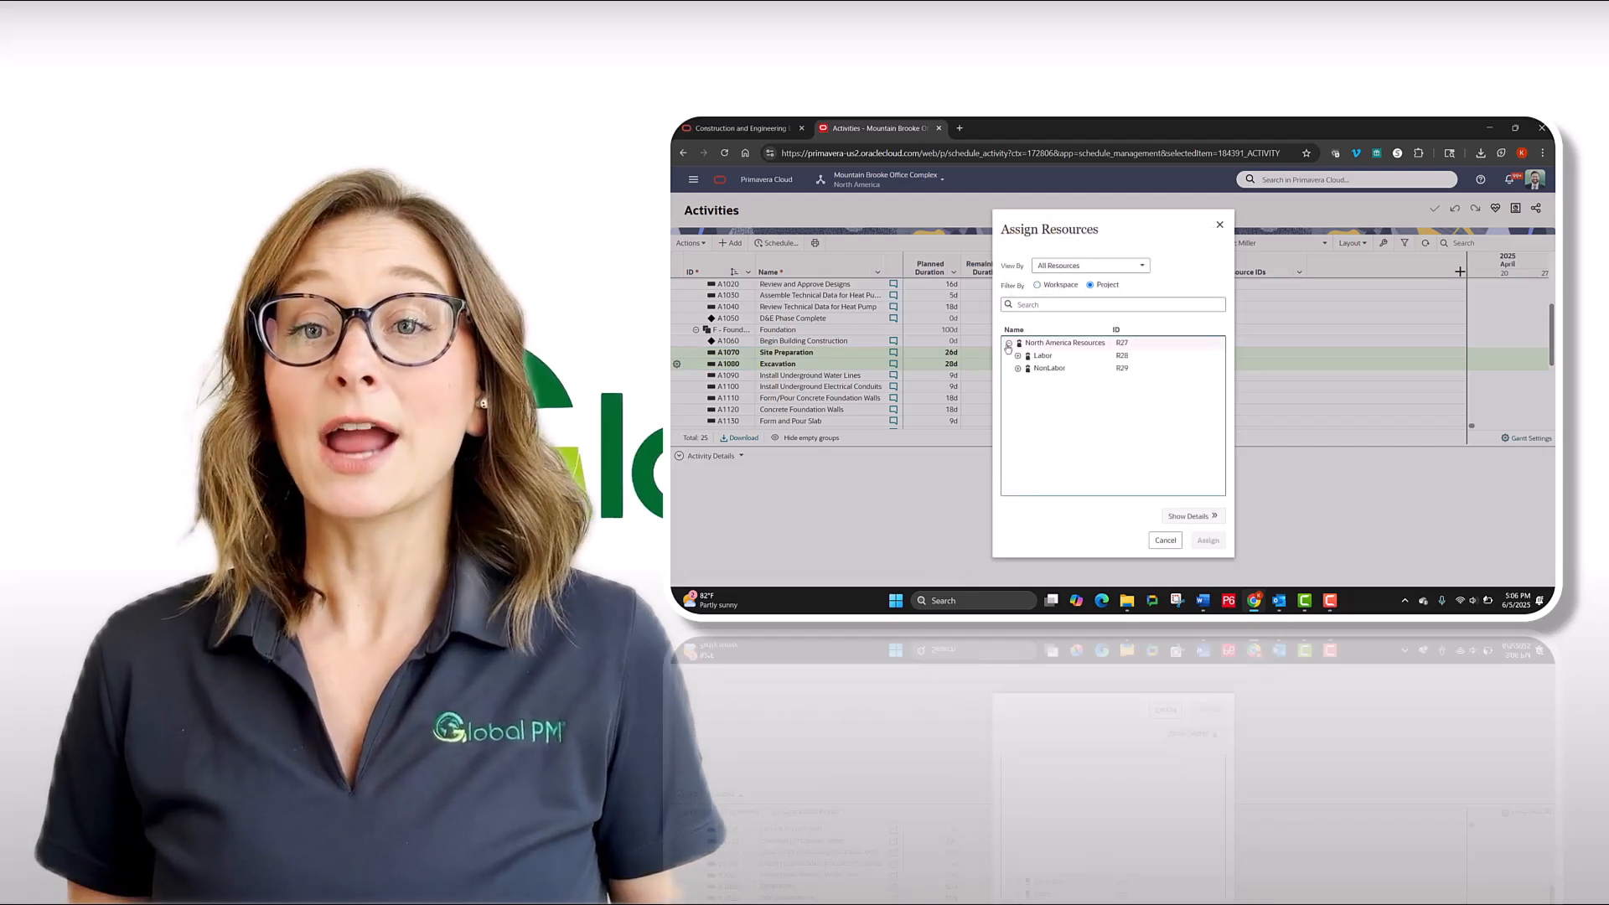
pyautogui.click(1017, 369)
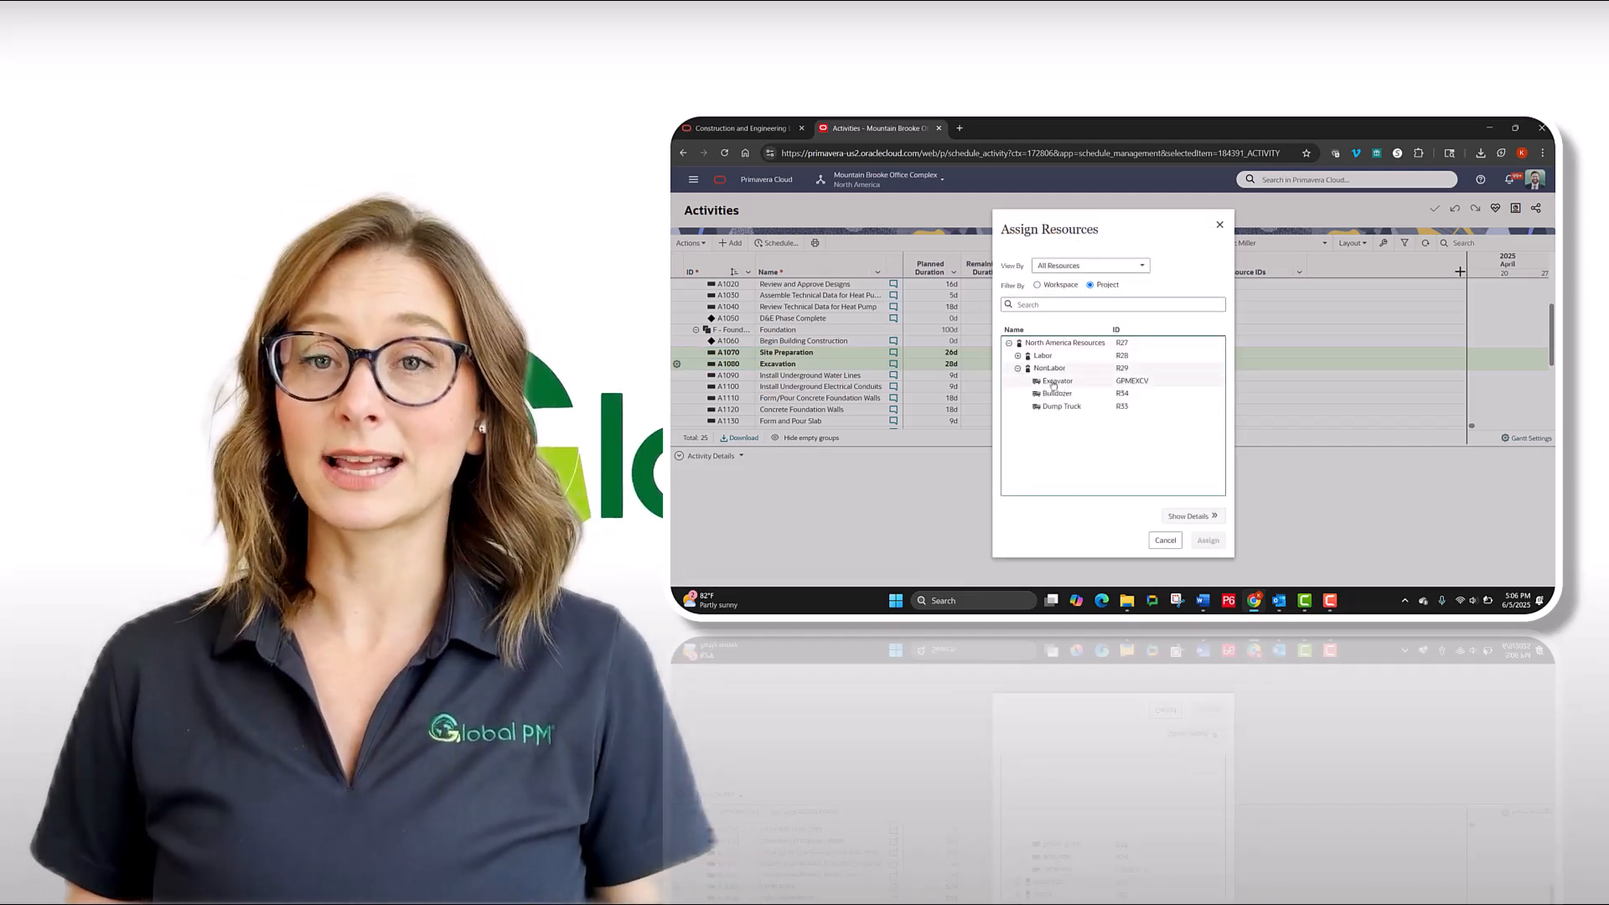
pyautogui.click(1018, 356)
pyautogui.click(1058, 444)
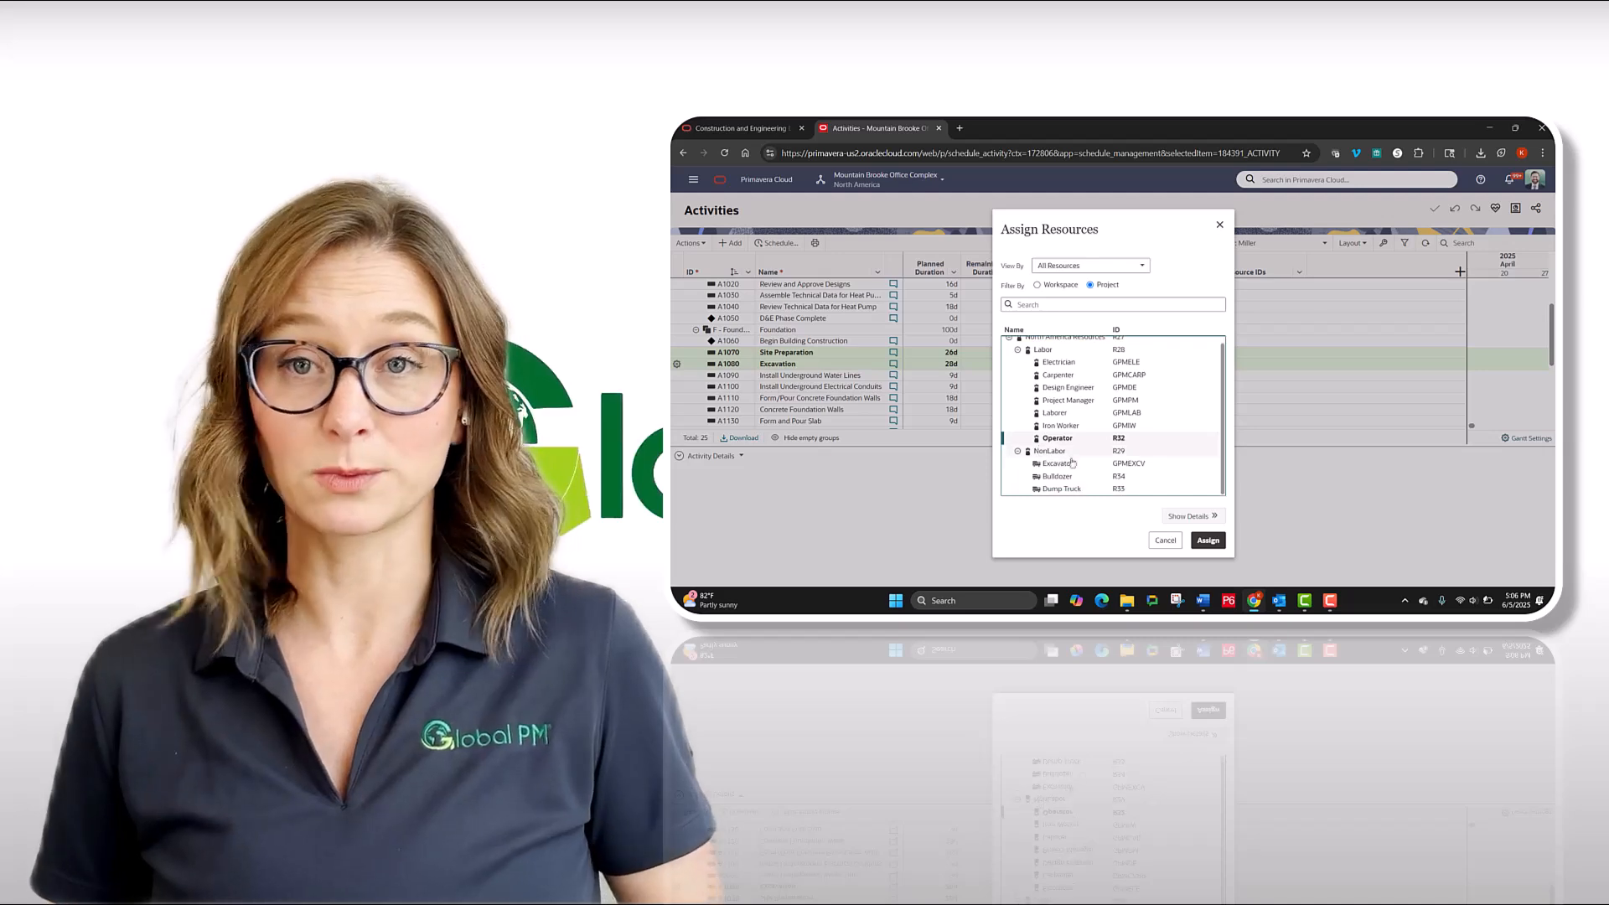
pyautogui.click(1072, 462)
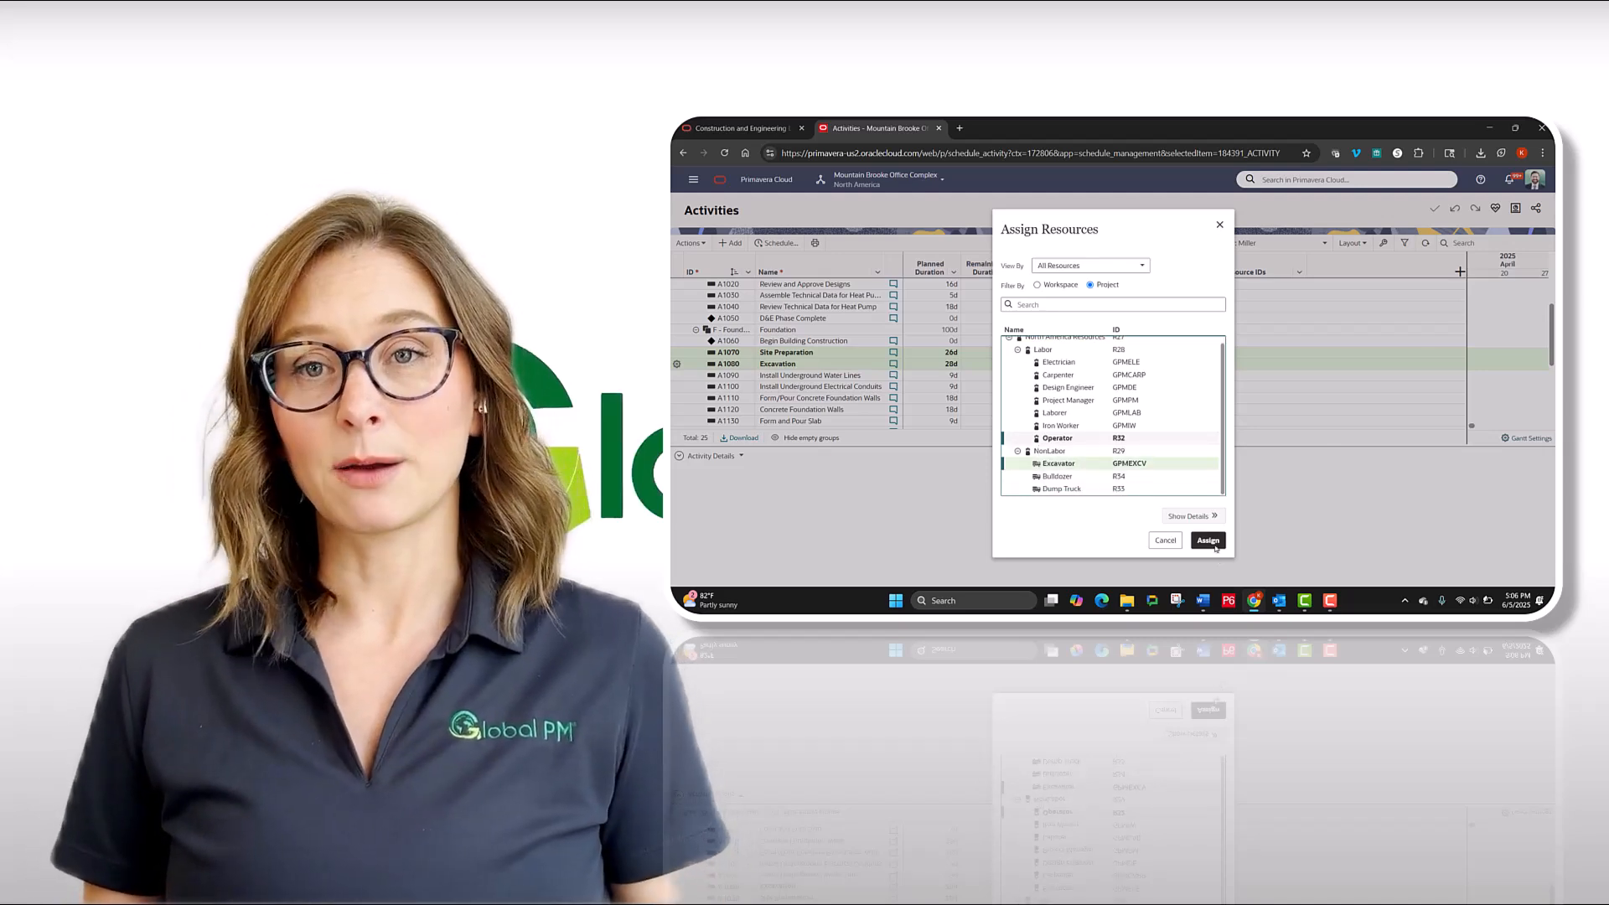
pyautogui.click(1207, 541)
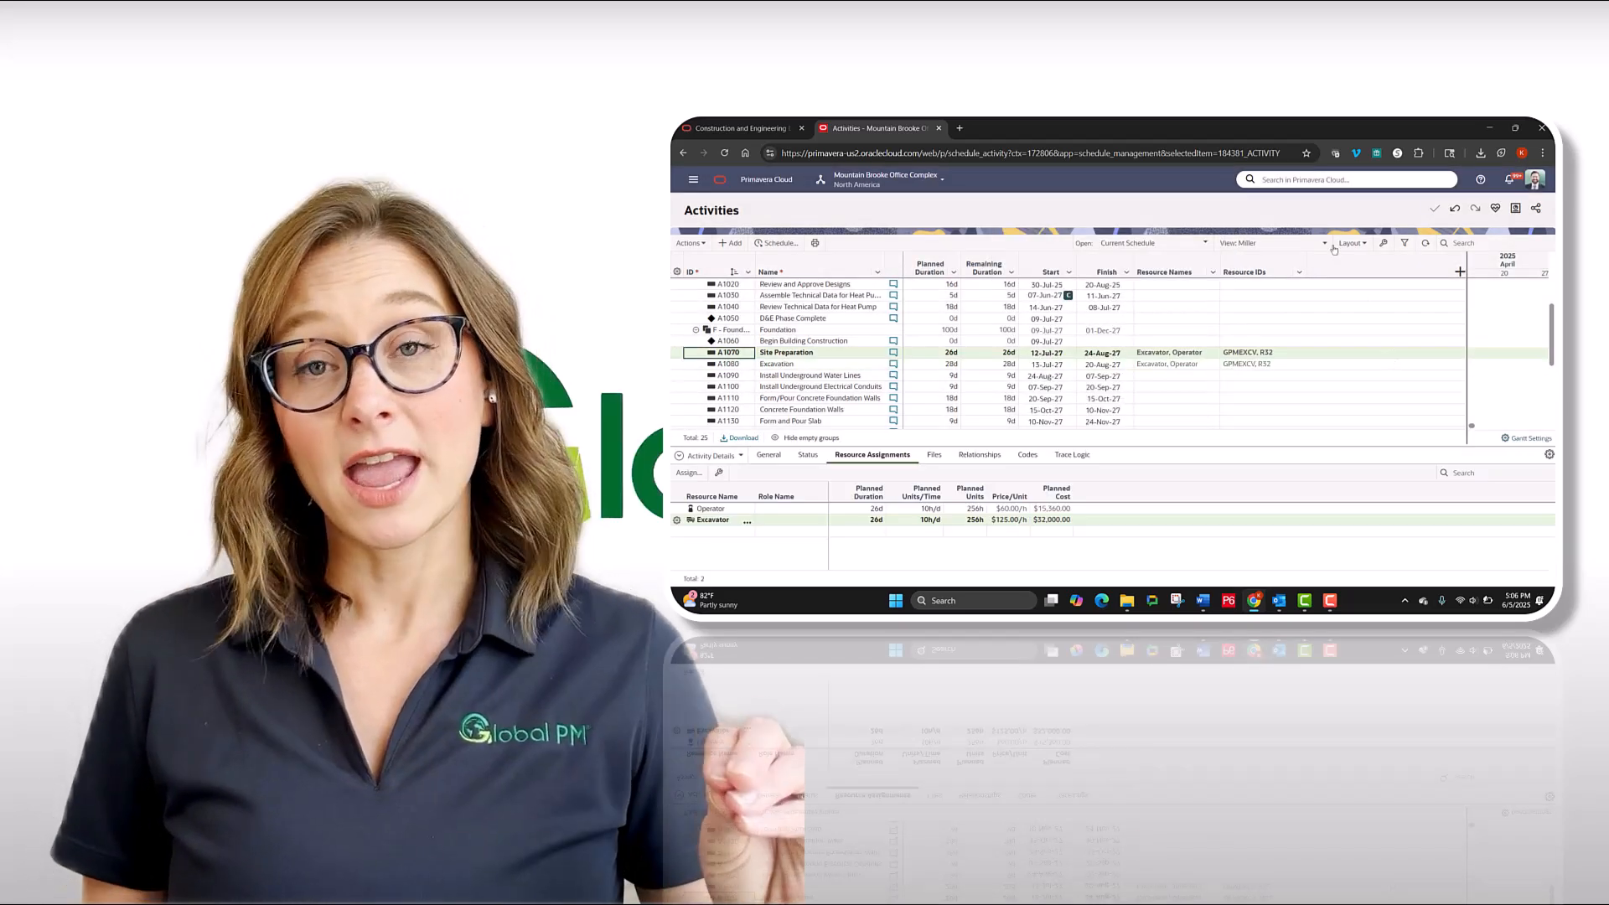
# - Show the project's Resource Usage in an enlarged lower pane, chart Design Engineer, and change which activities the usage covers
pyautogui.click(1350, 243)
pyautogui.click(1379, 339)
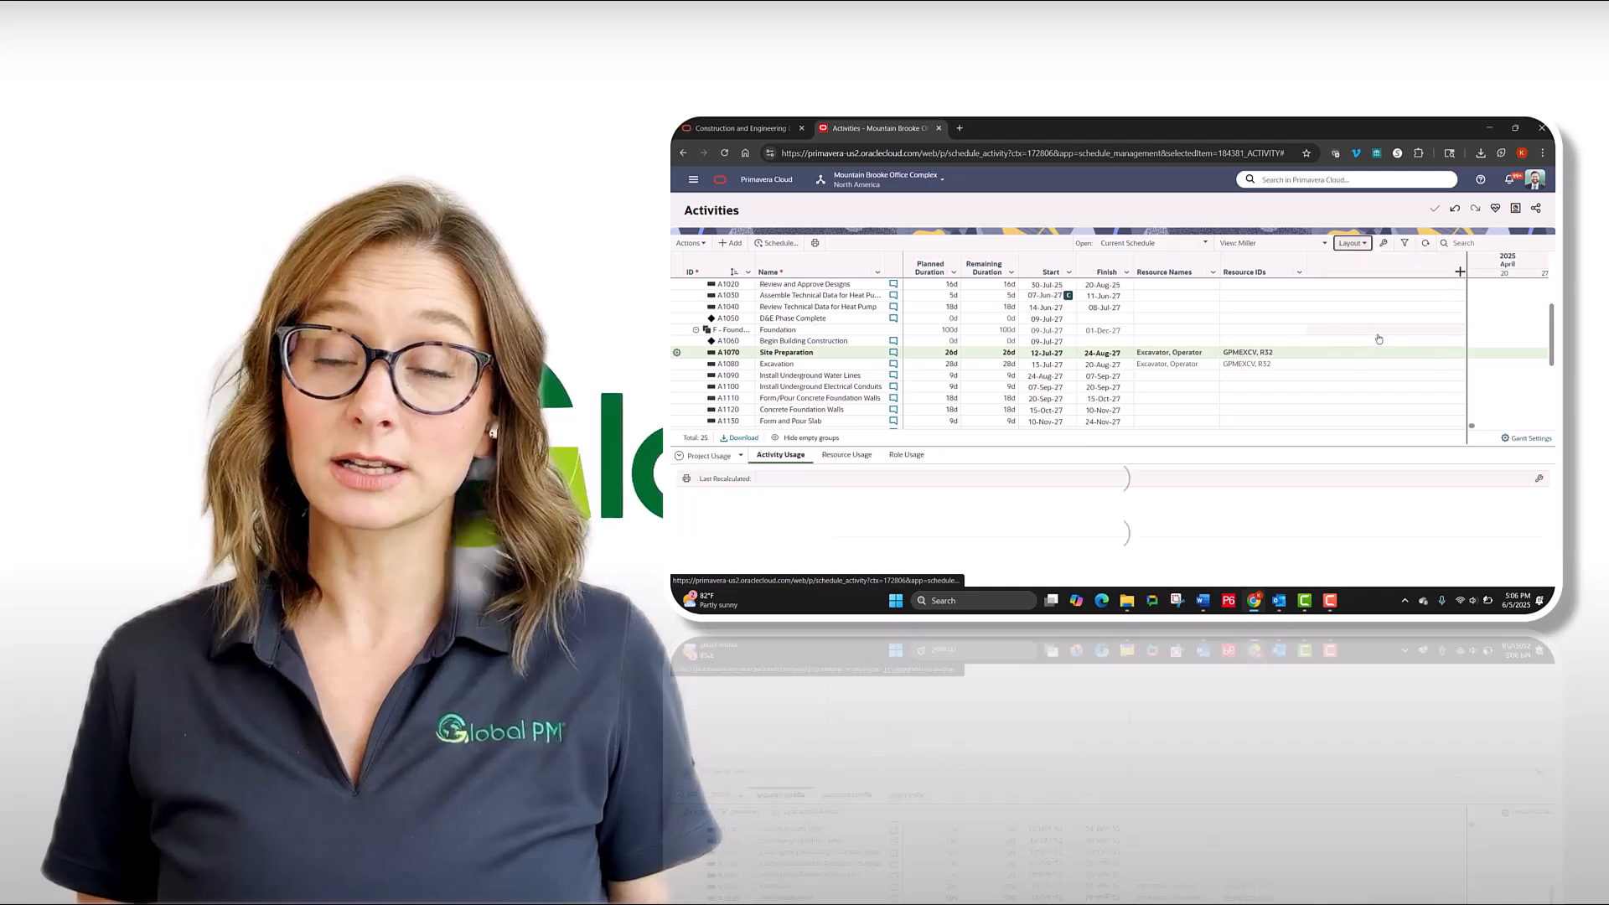
pyautogui.click(844, 454)
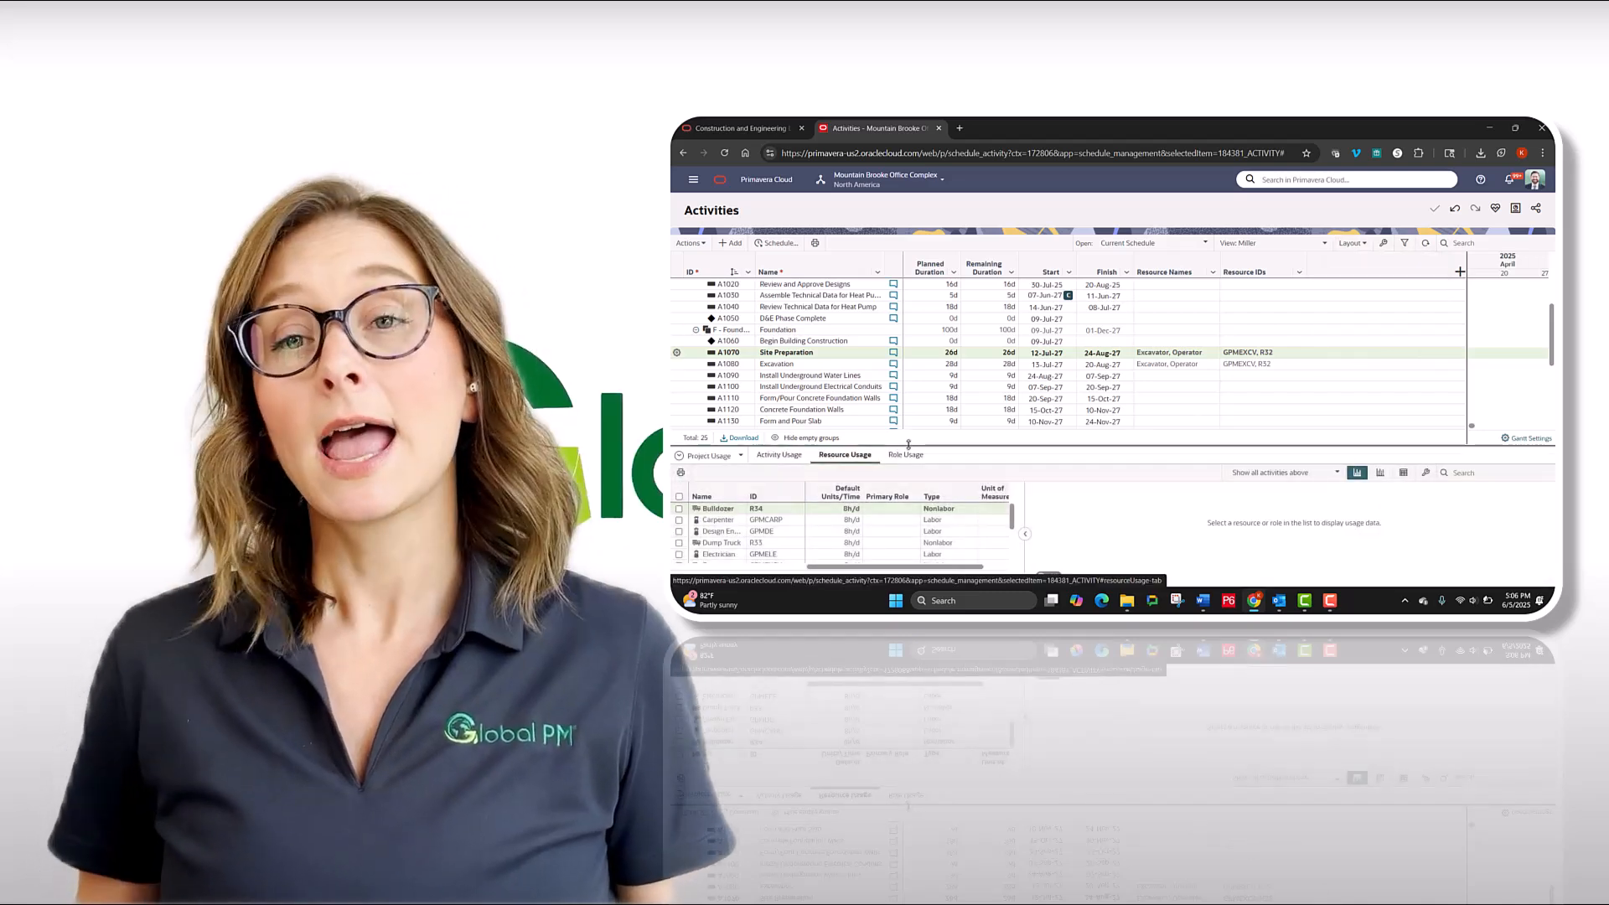
pyautogui.moveTo(909, 444); pyautogui.dragTo(908, 391)
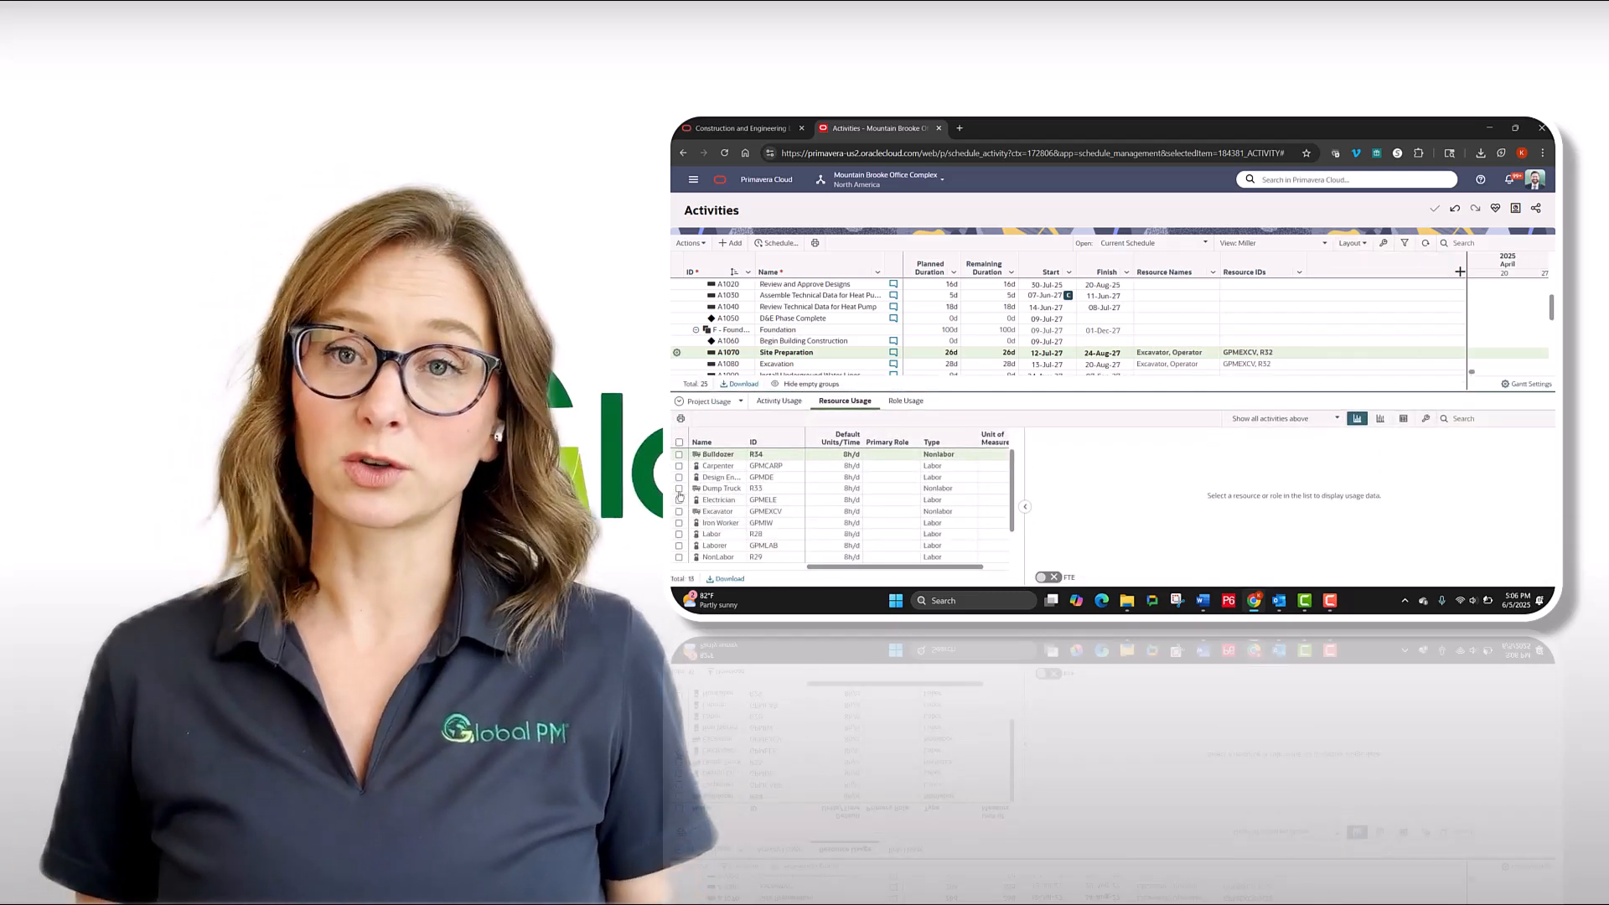
pyautogui.click(679, 477)
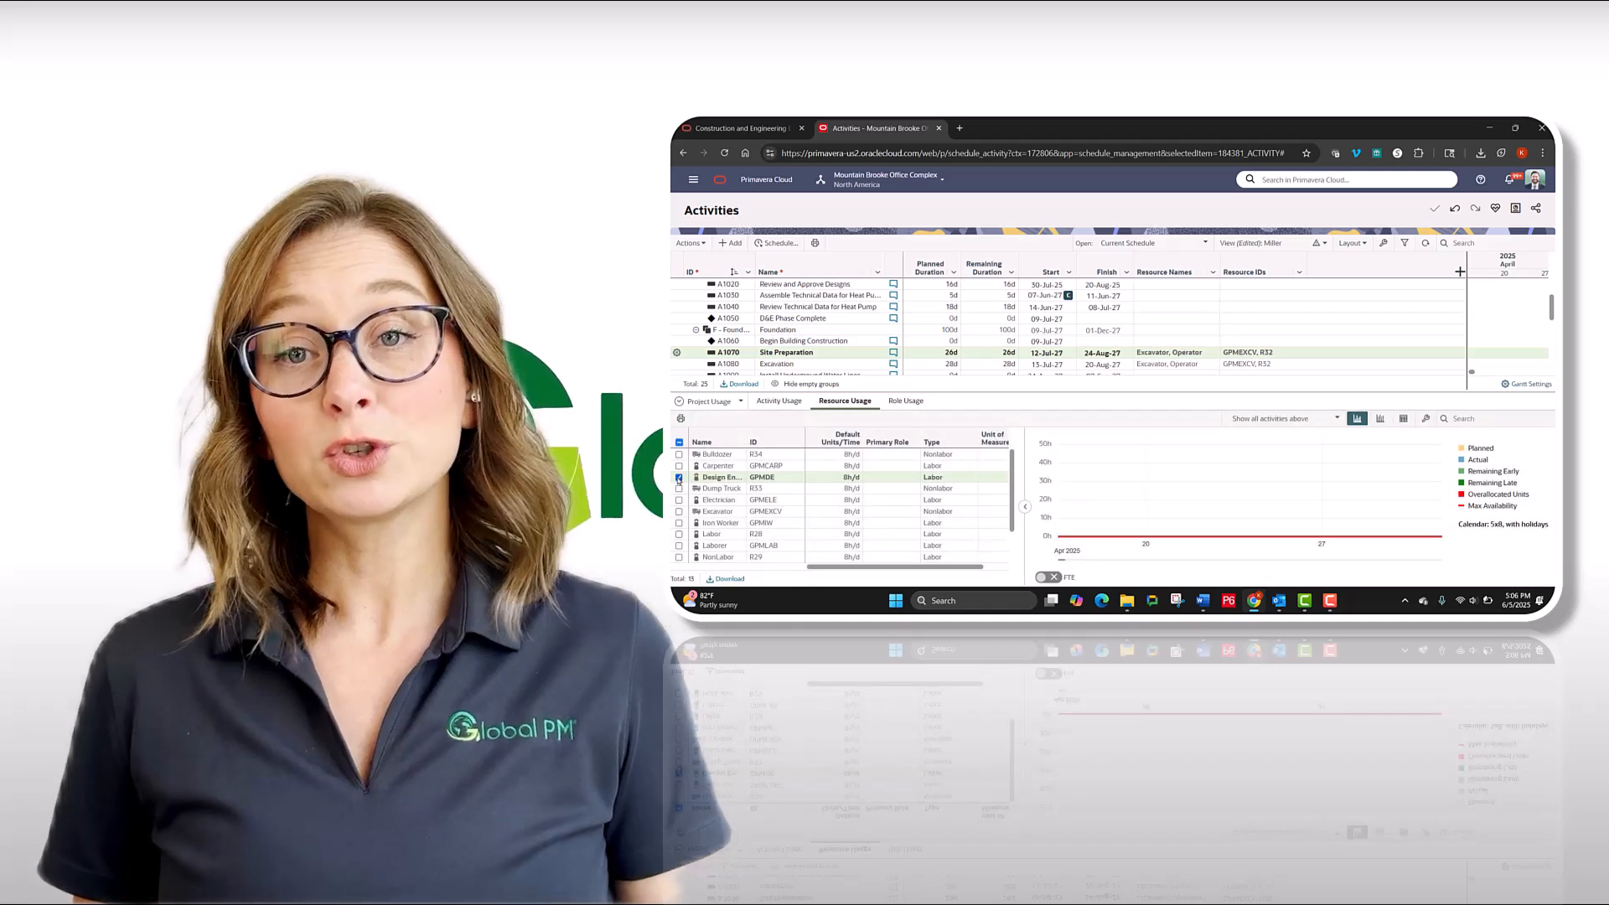
pyautogui.click(1261, 419)
pyautogui.click(1274, 469)
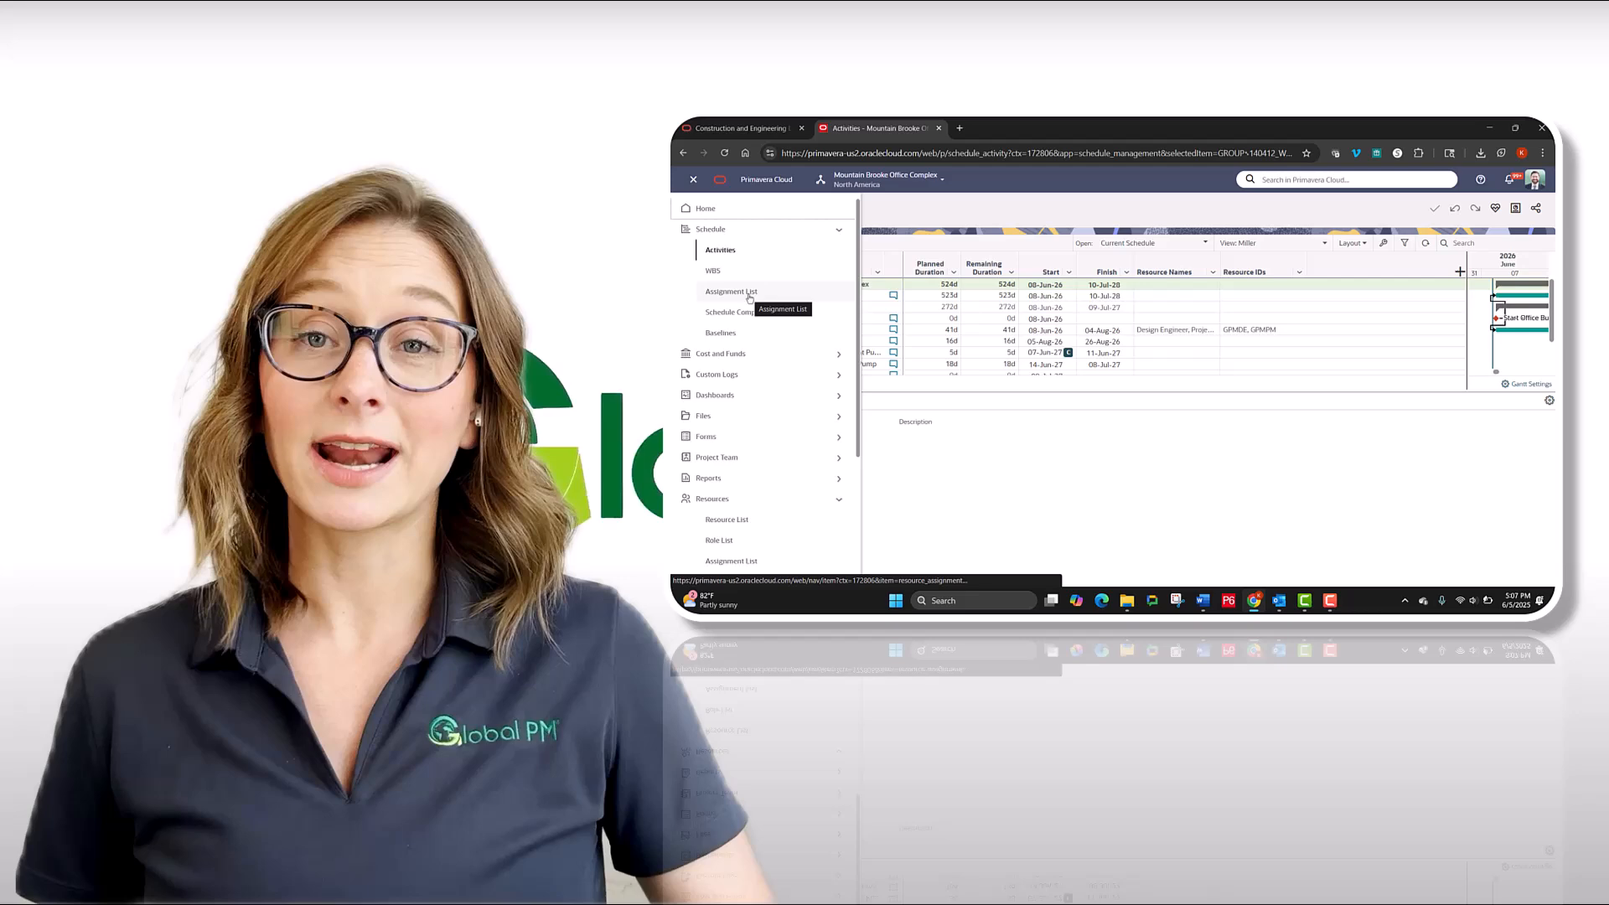
# - Open the project's resource Analysis and compare the Operator's allocation with availability across earlier and later 2027 periods
pyautogui.scroll(-3, 750, 323)
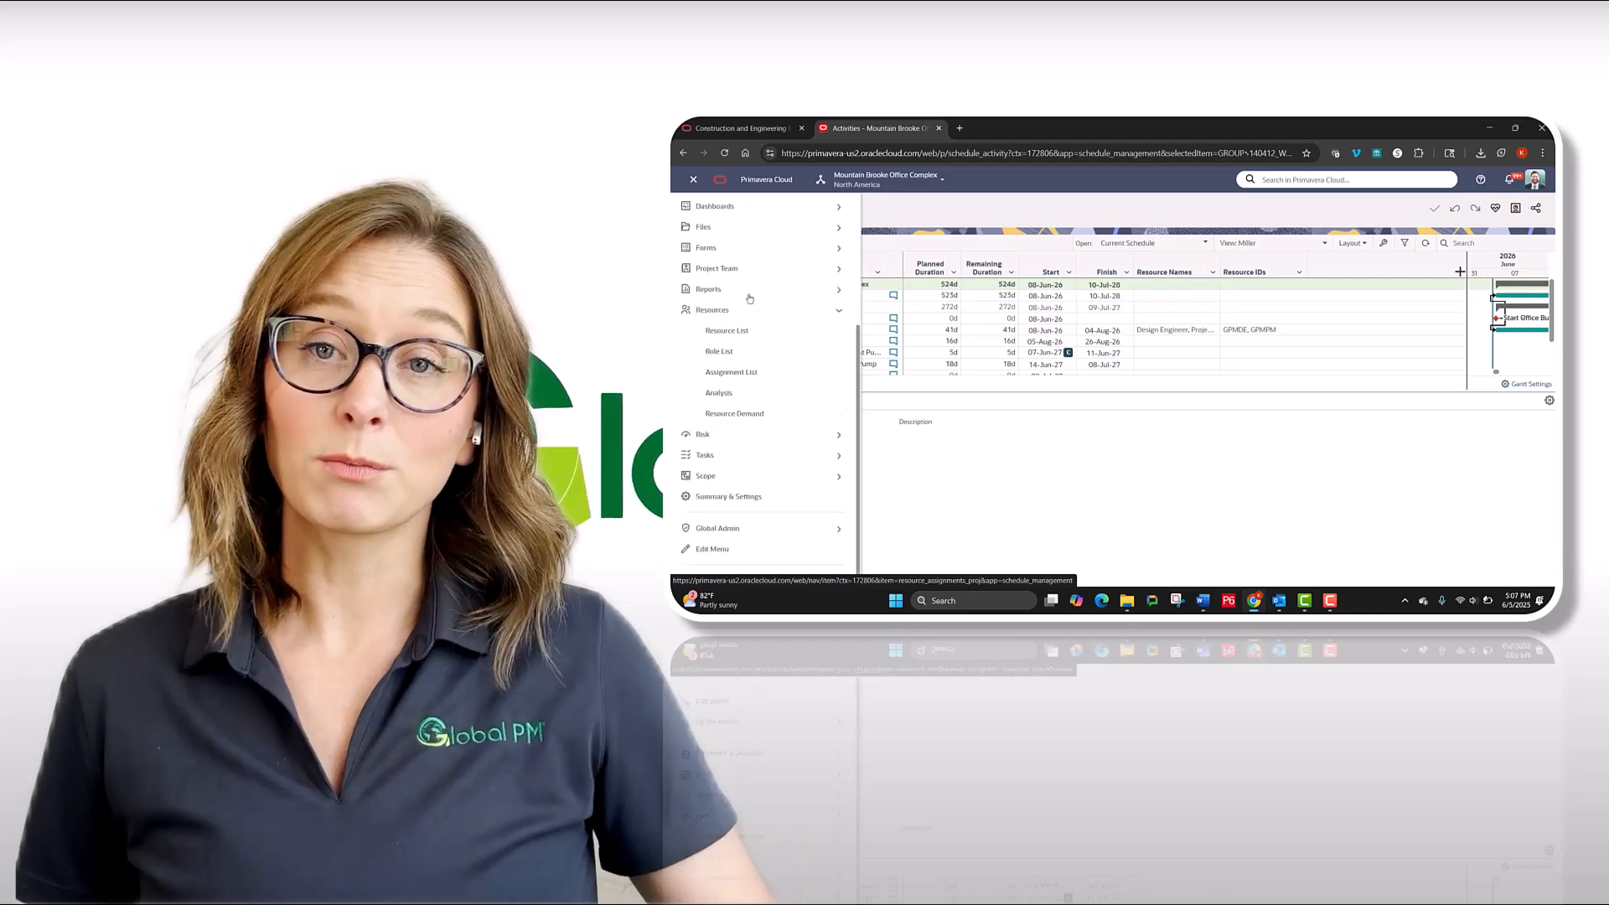
pyautogui.click(718, 389)
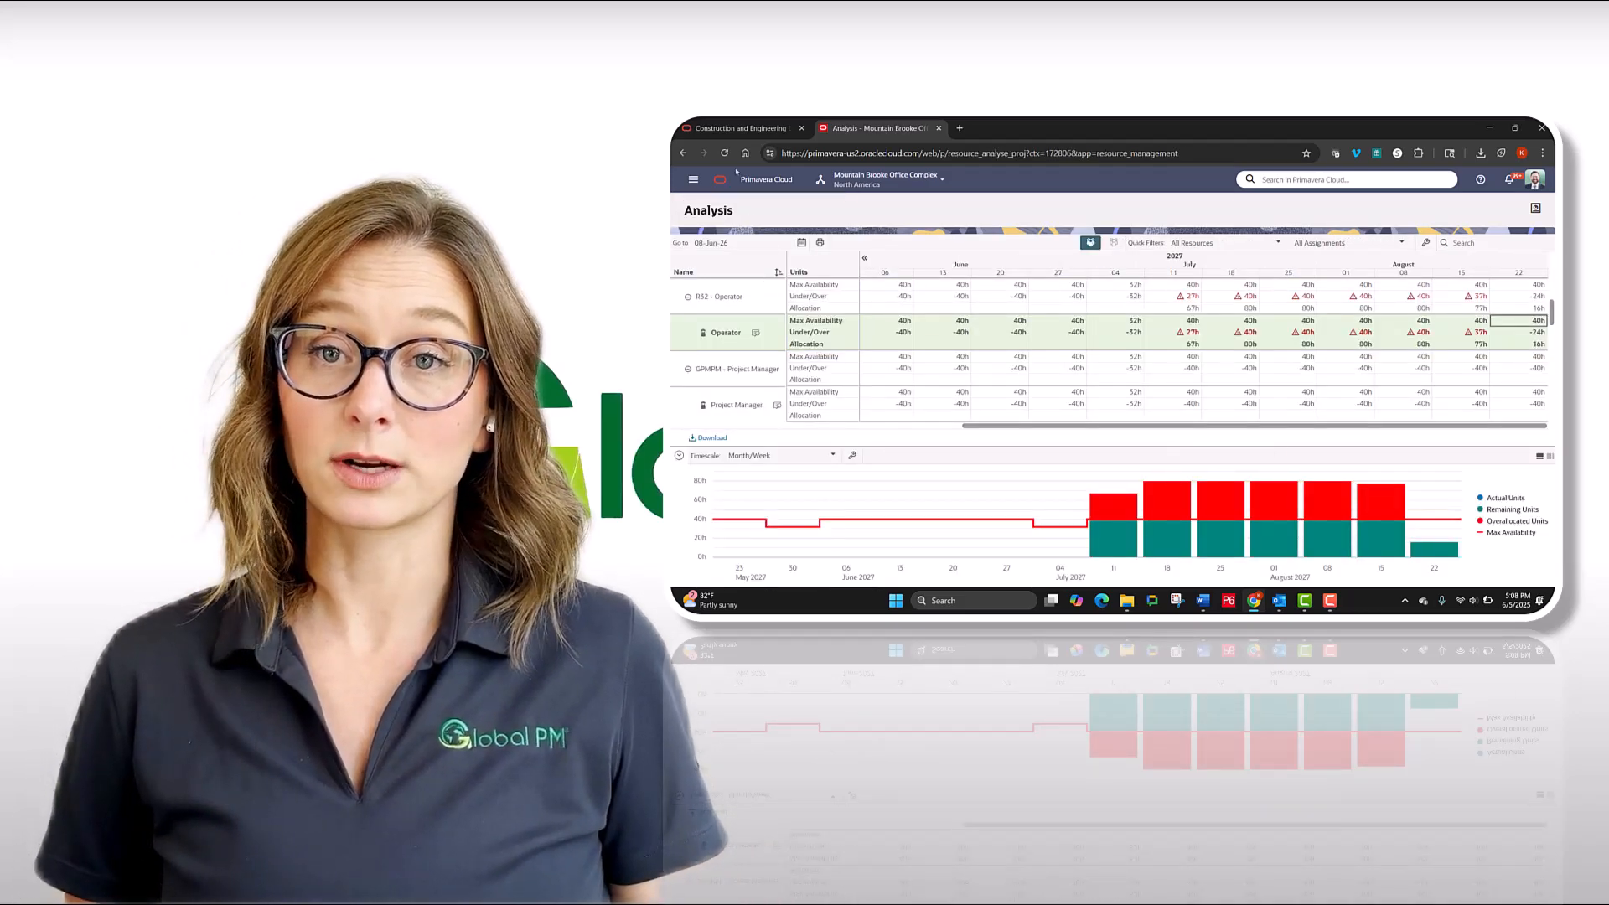
pyautogui.click(865, 260)
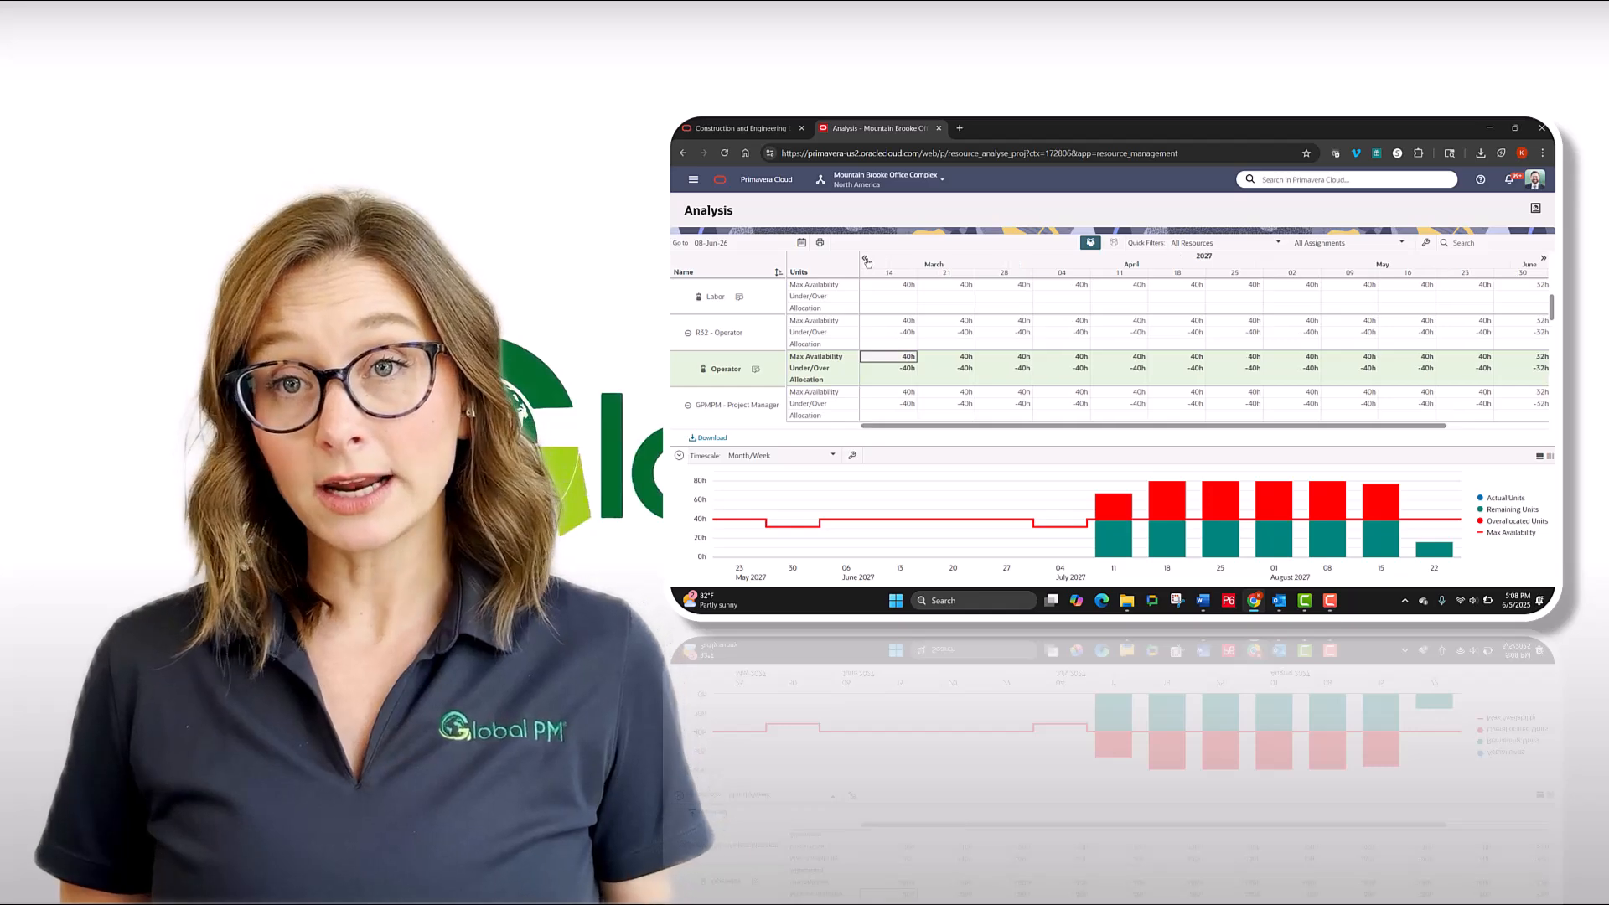
pyautogui.click(1544, 260)
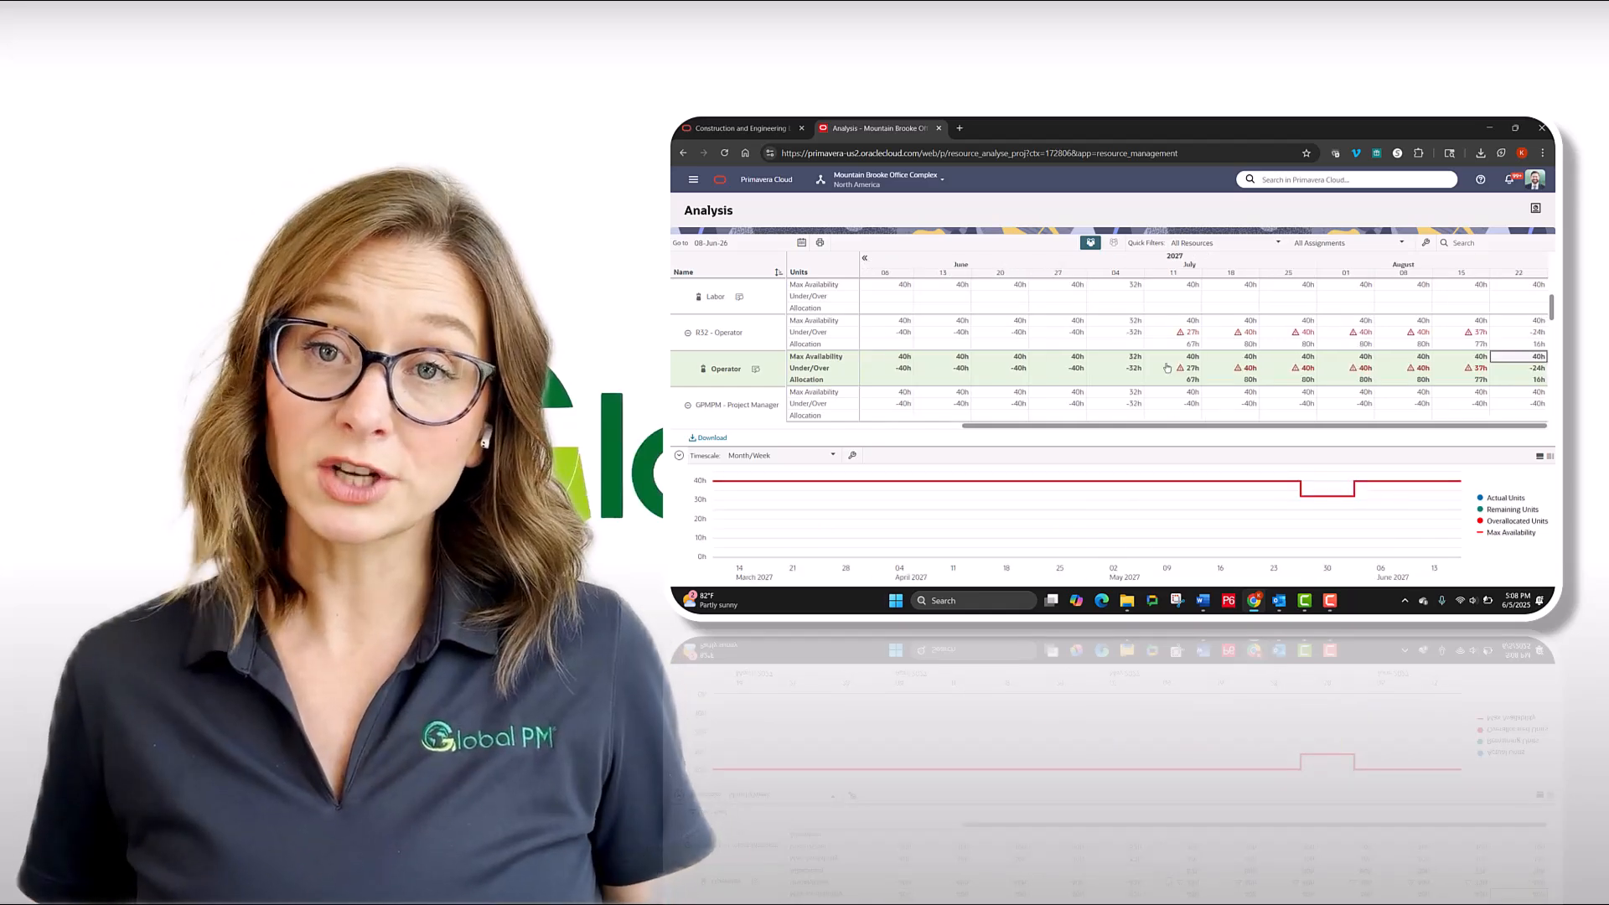
# - Open the project's resource Assignment List and review the assignments and their spread units by resource
pyautogui.click(693, 180)
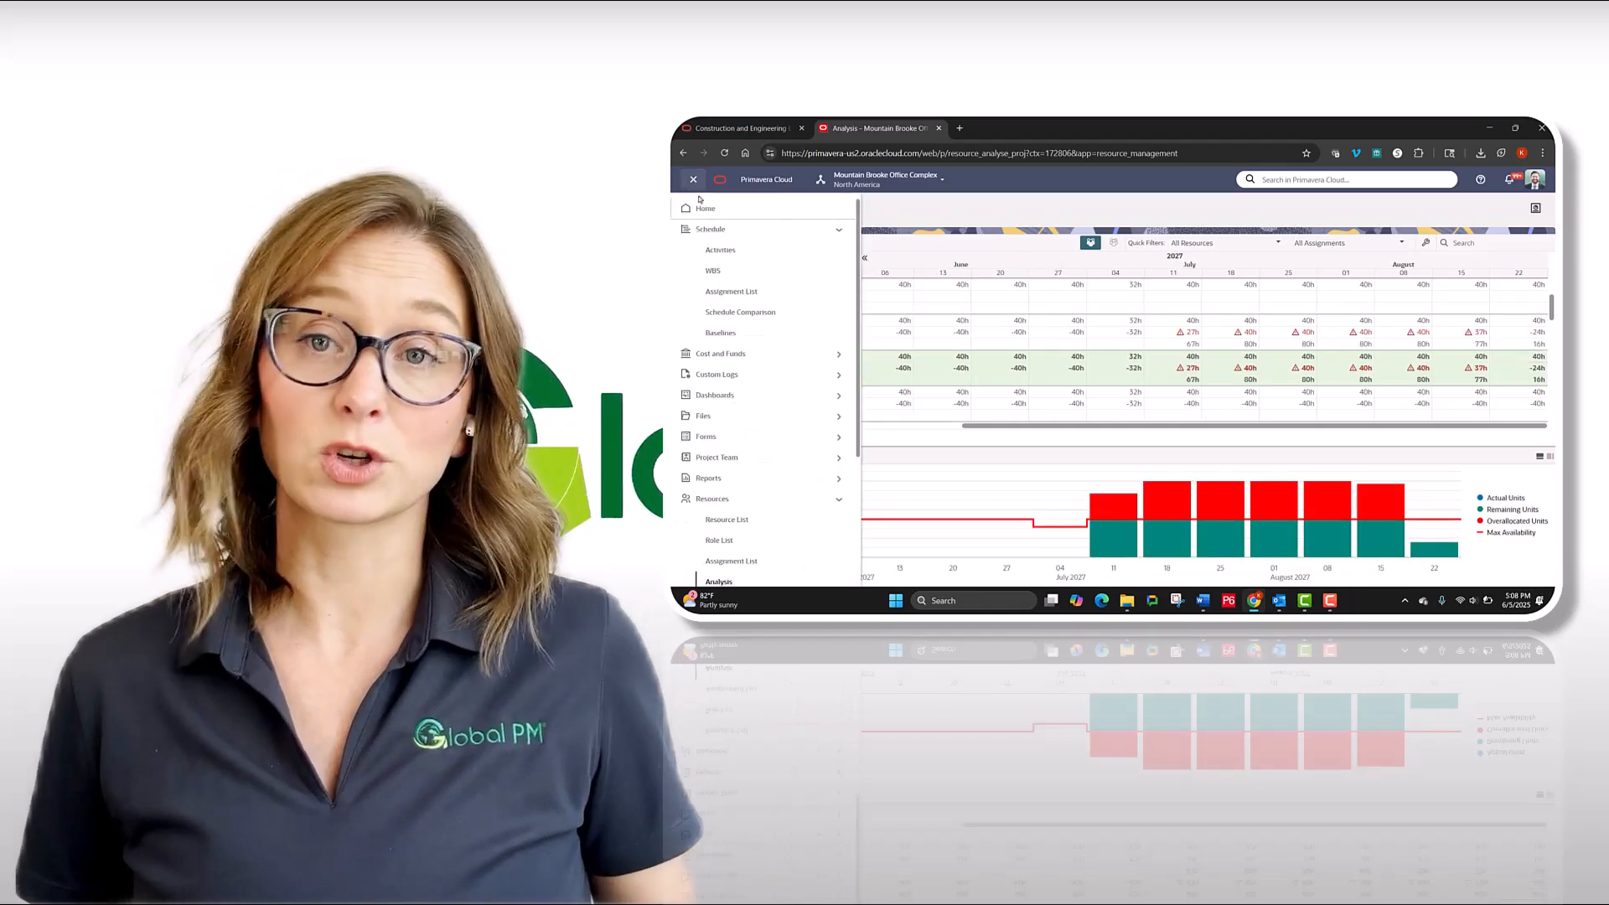
pyautogui.click(730, 561)
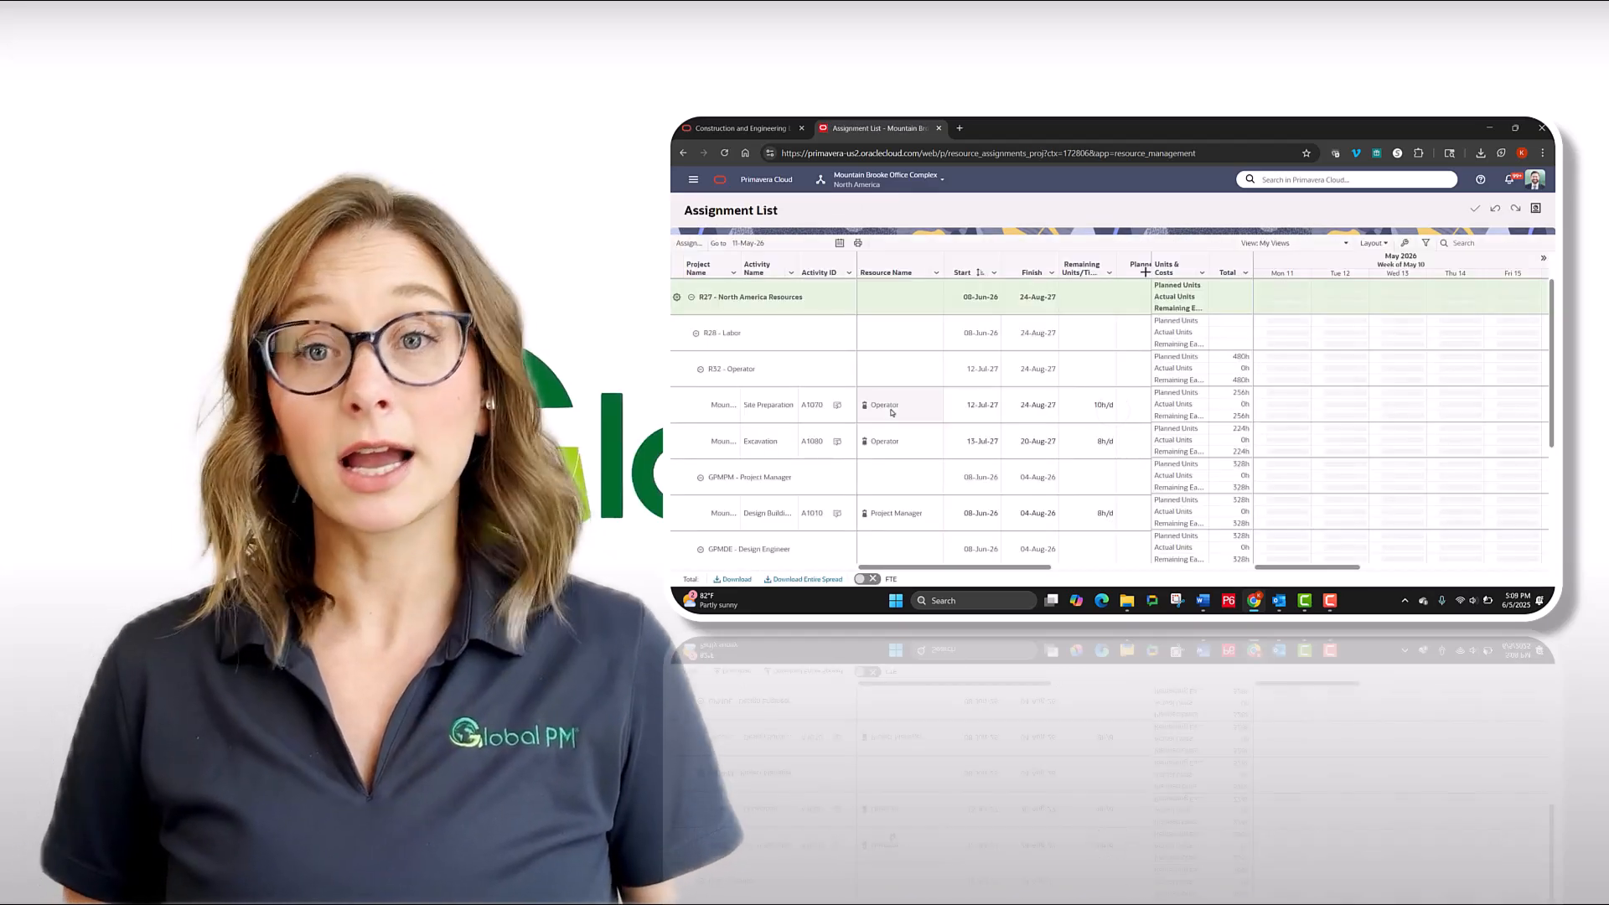
pyautogui.click(702, 333)
pyautogui.scroll(-3, 697, 359)
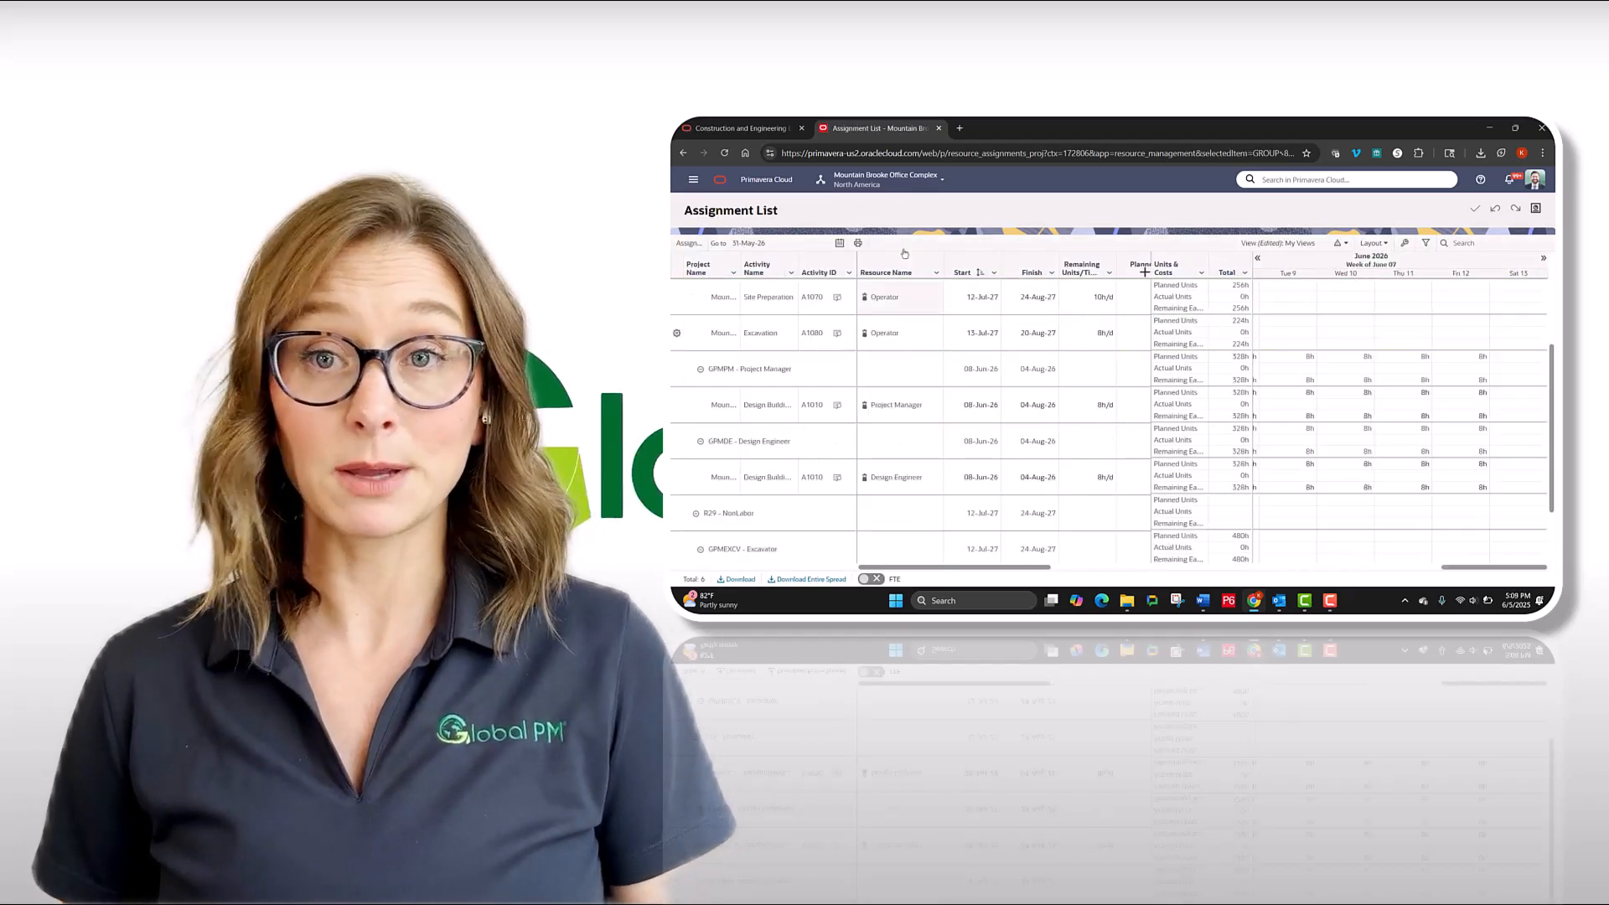
# - Switch from the project to the North America workspace to view its resource Assignment List
pyautogui.click(884, 179)
pyautogui.click(854, 246)
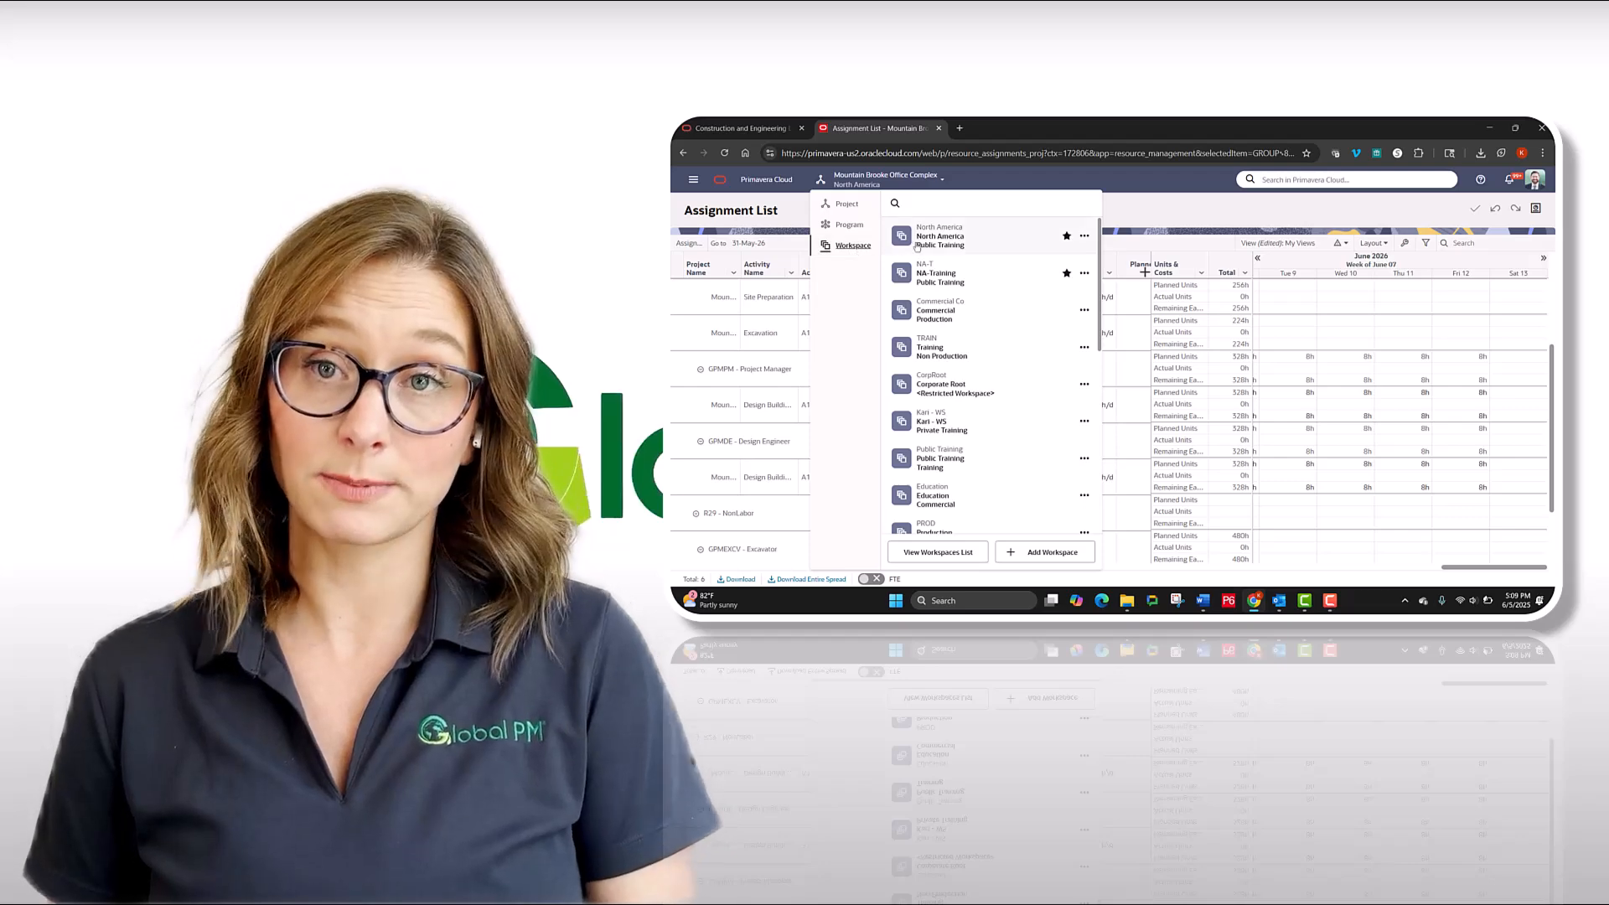
pyautogui.click(940, 238)
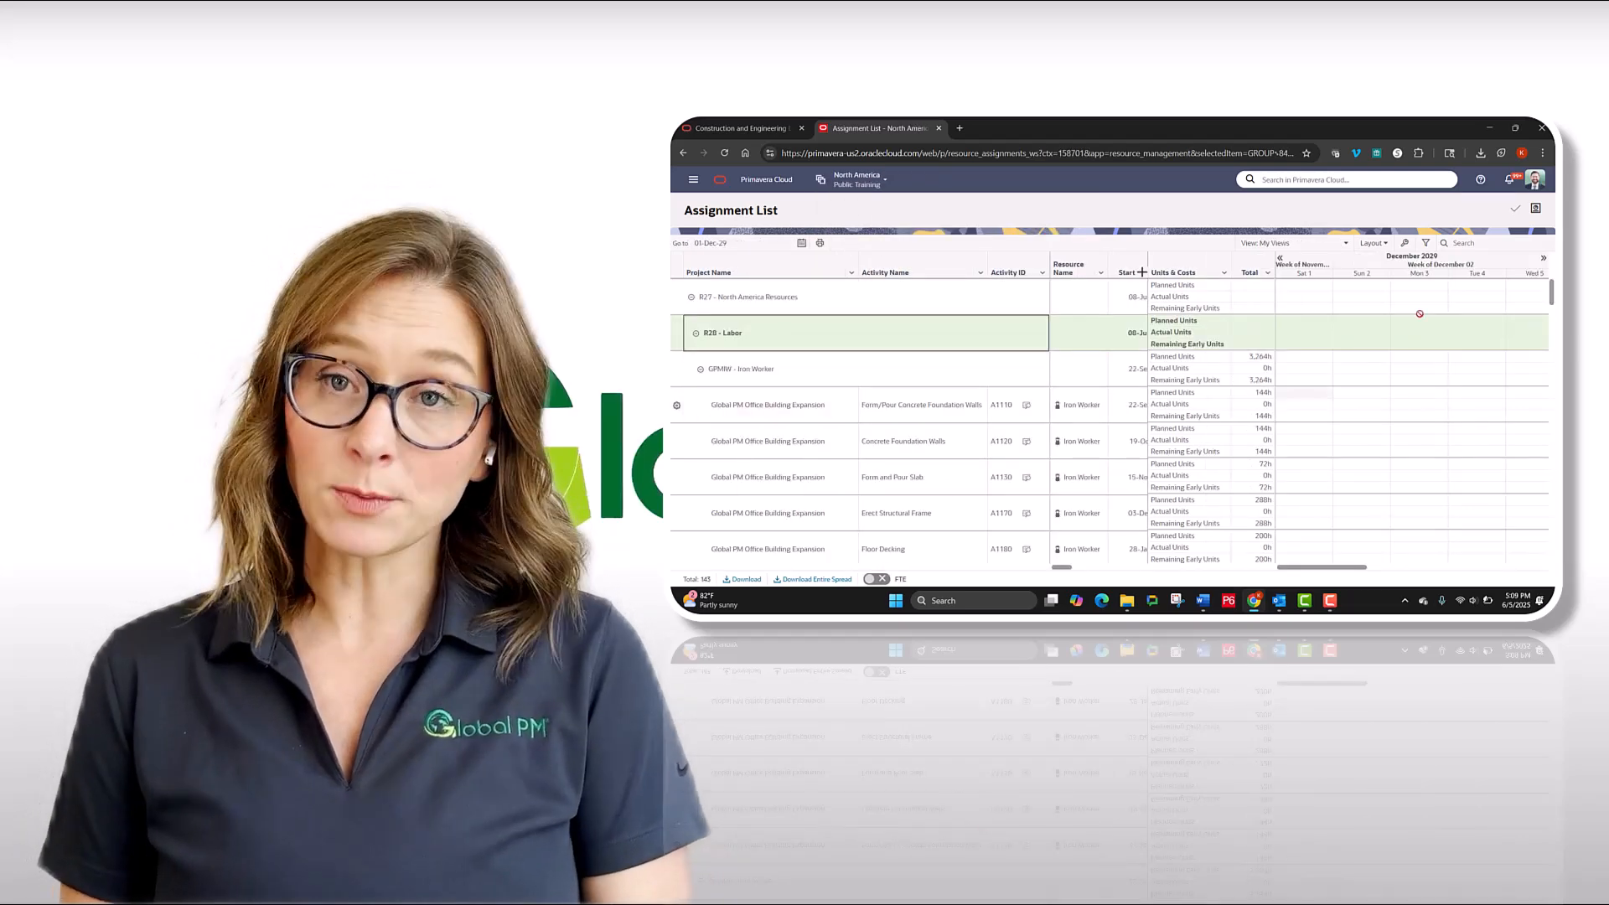
# - Examine the North America workspace's assignments by project and resource, and check their unit spreads across different time periods
pyautogui.click(1542, 259)
pyautogui.click(1542, 259)
pyautogui.scroll(-2, 775, 489)
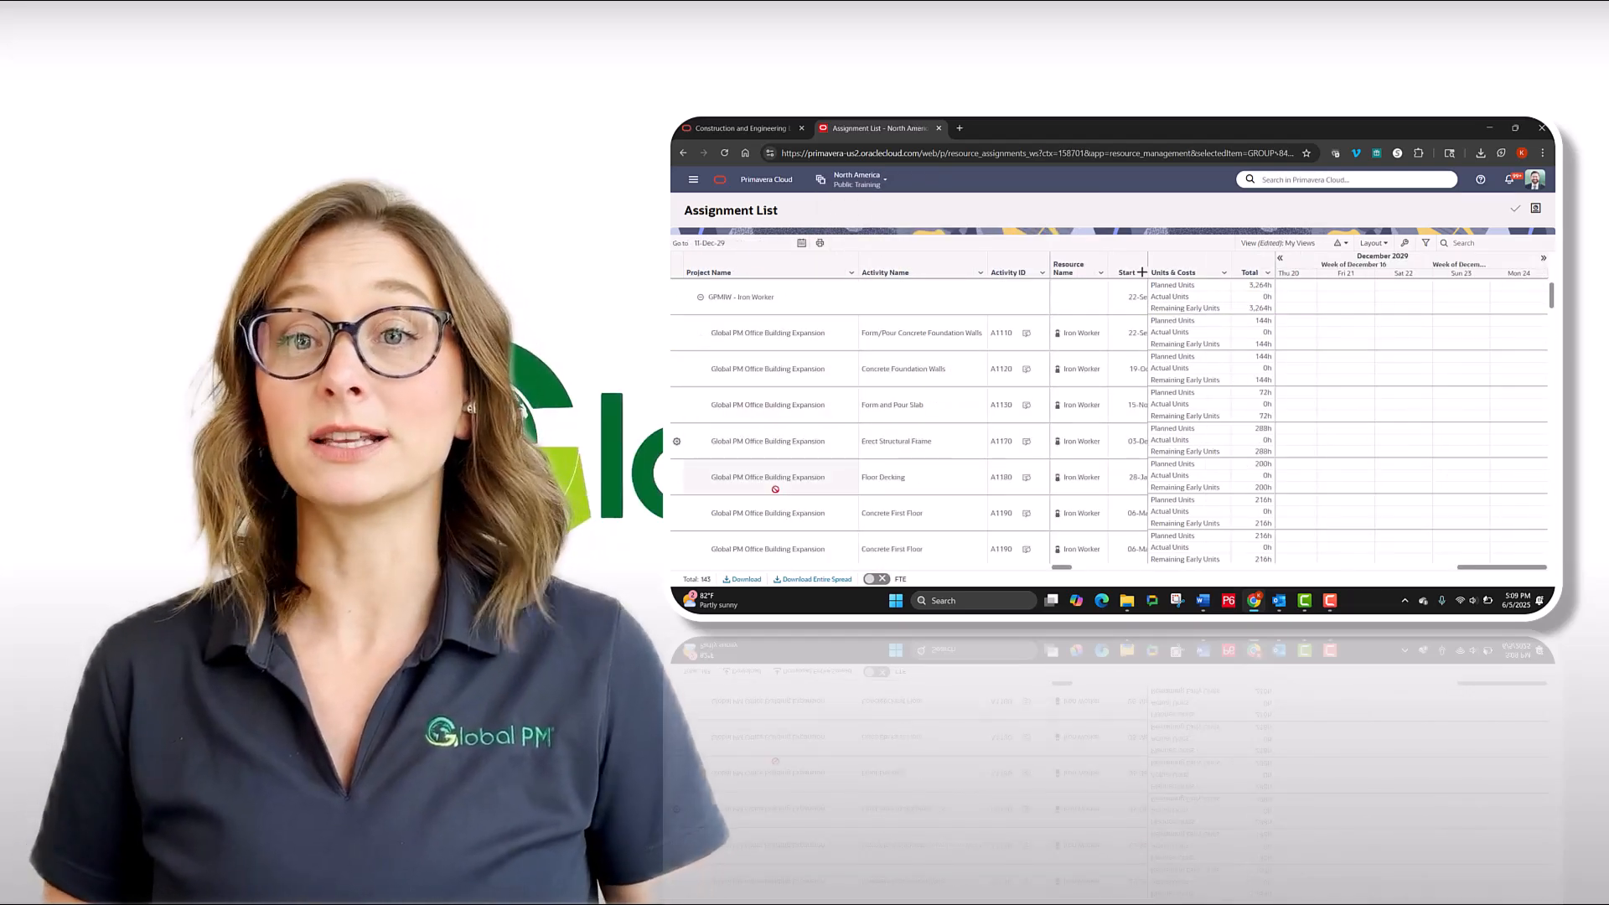
pyautogui.scroll(-4, 775, 490)
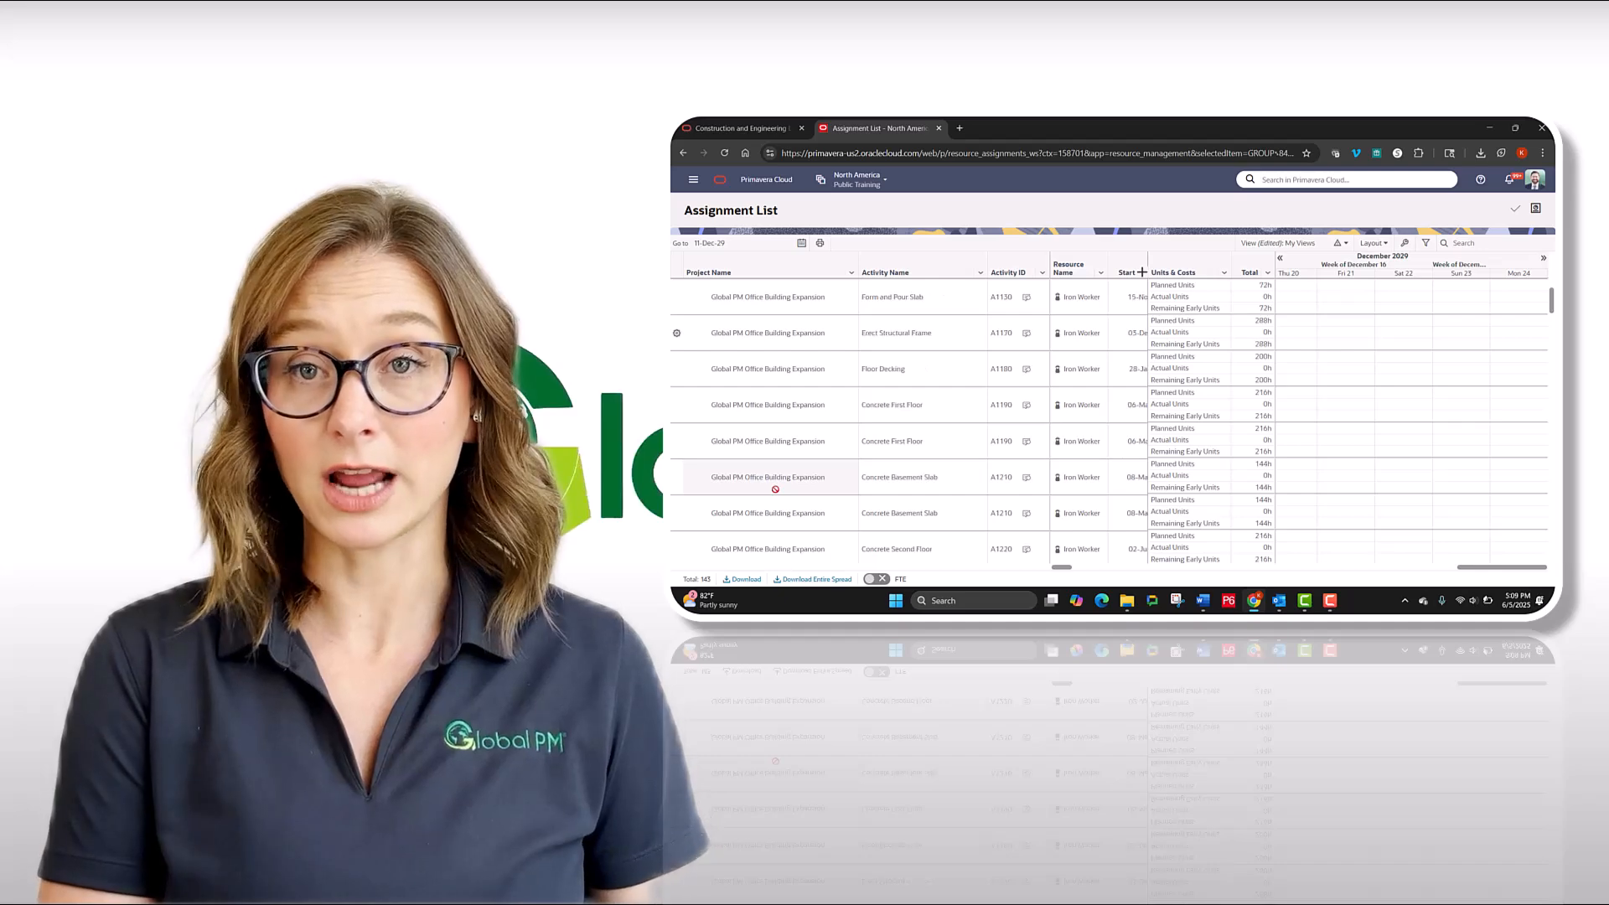
pyautogui.scroll(-10, 776, 489)
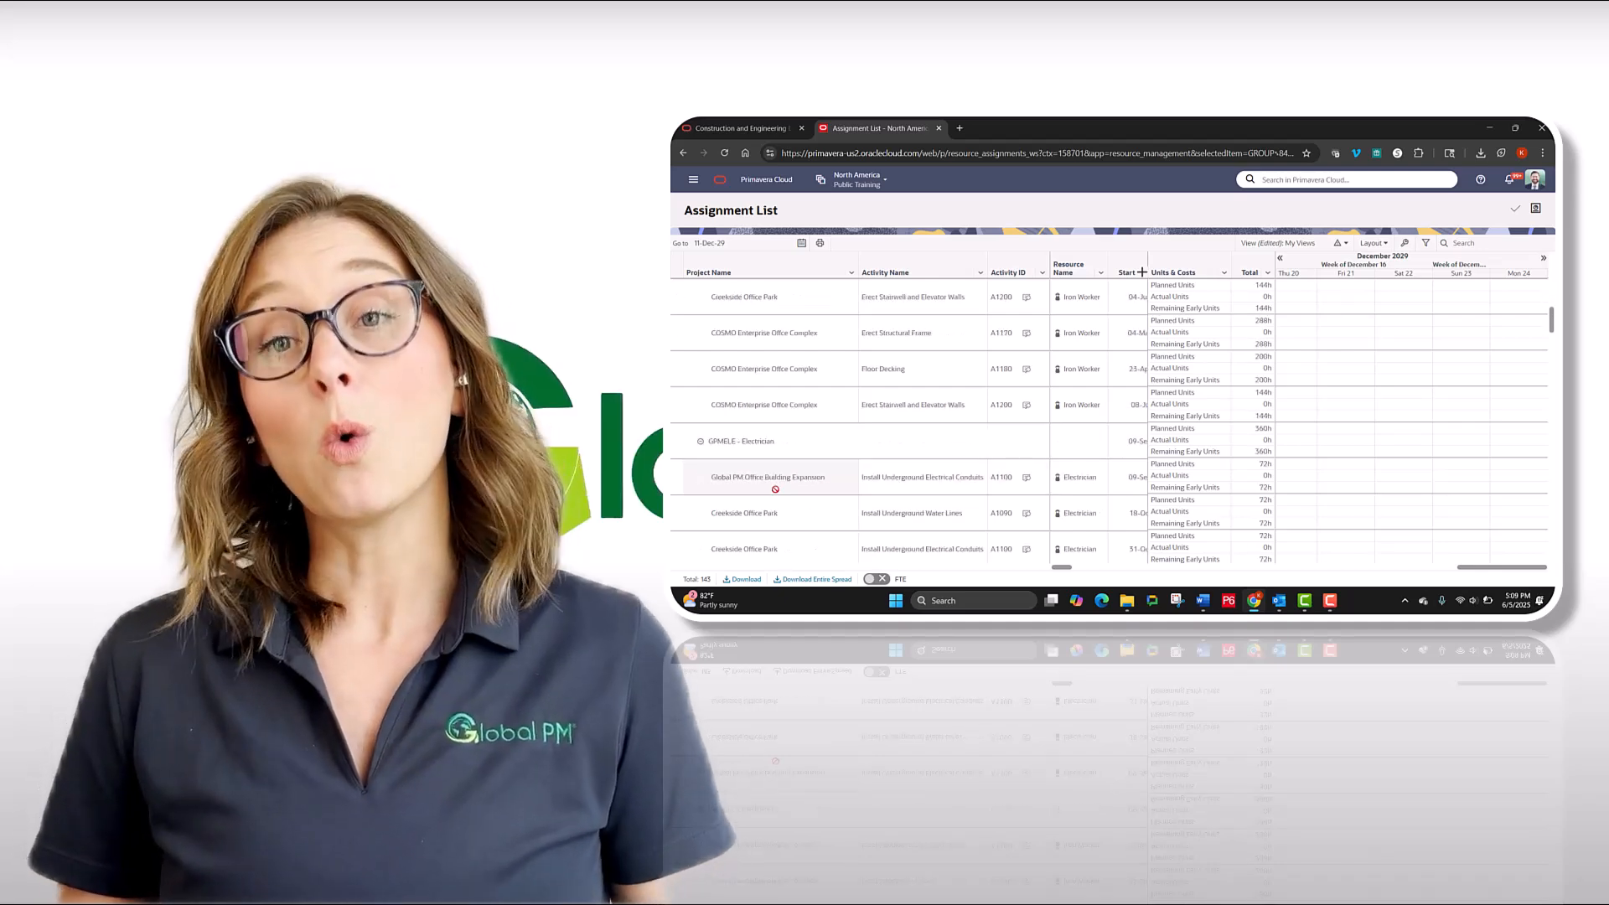
pyautogui.scroll(-10, 775, 489)
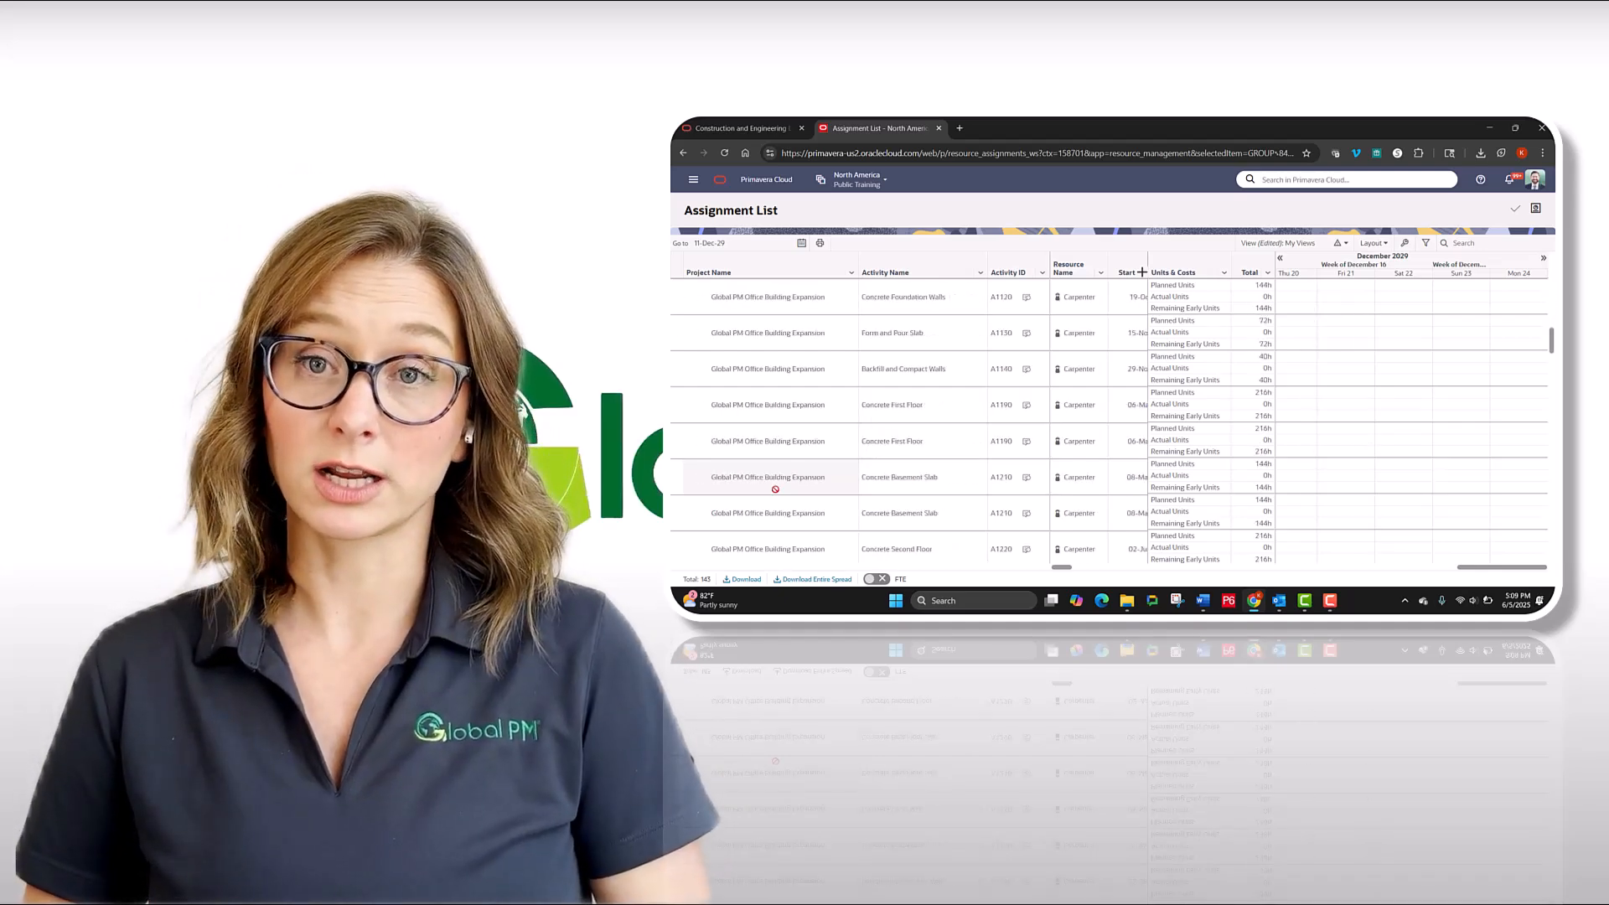
pyautogui.scroll(20, 775, 489)
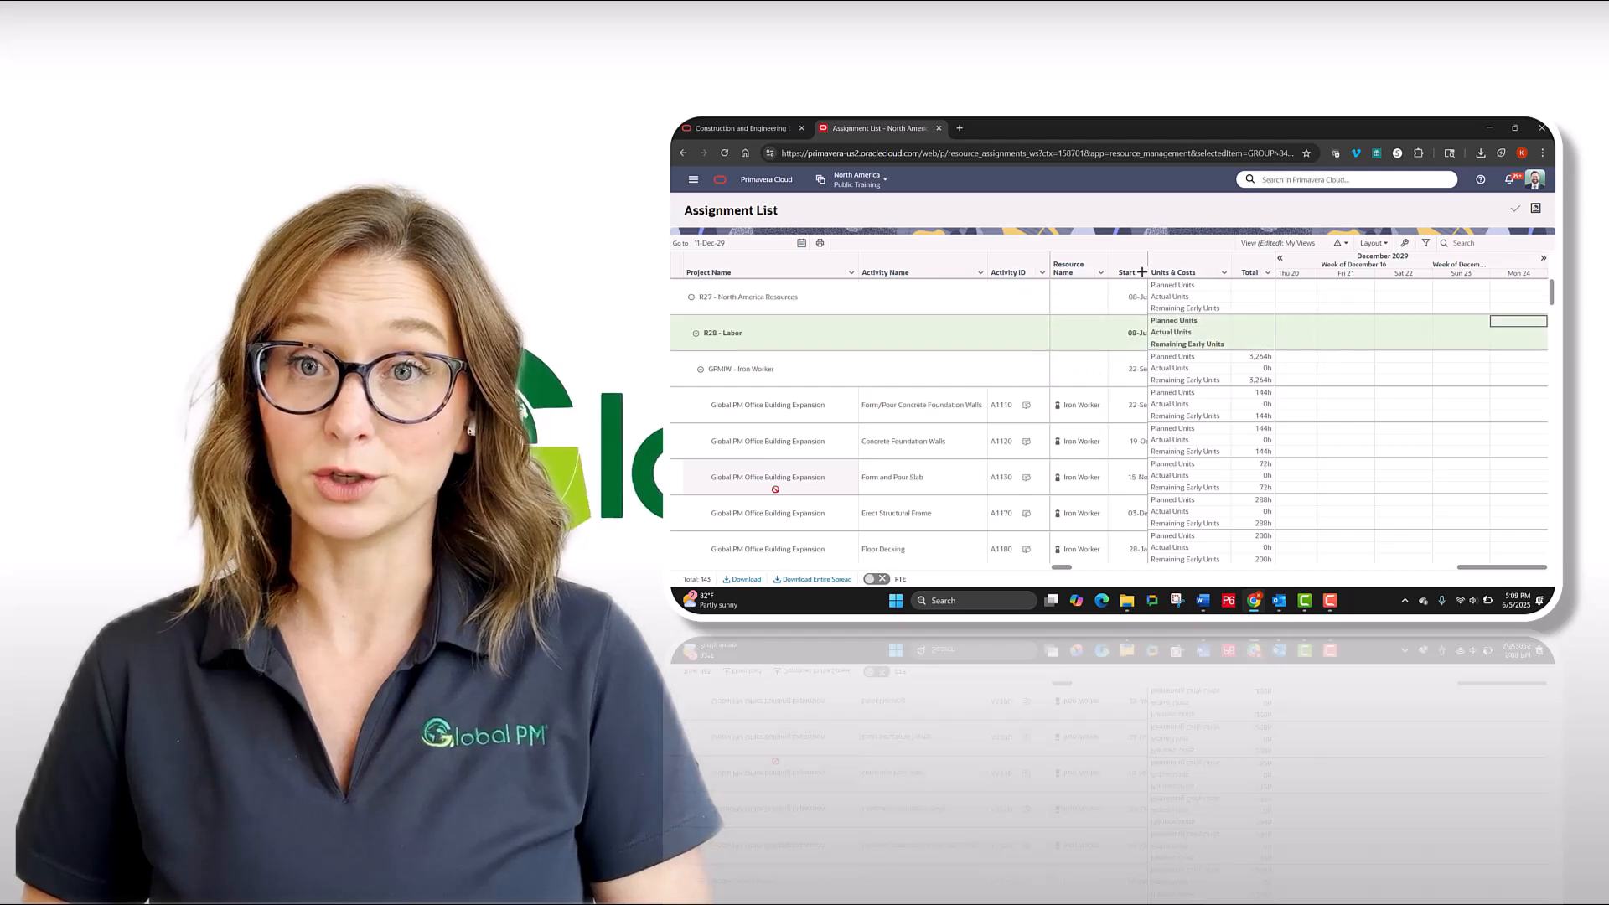
pyautogui.click(1543, 261)
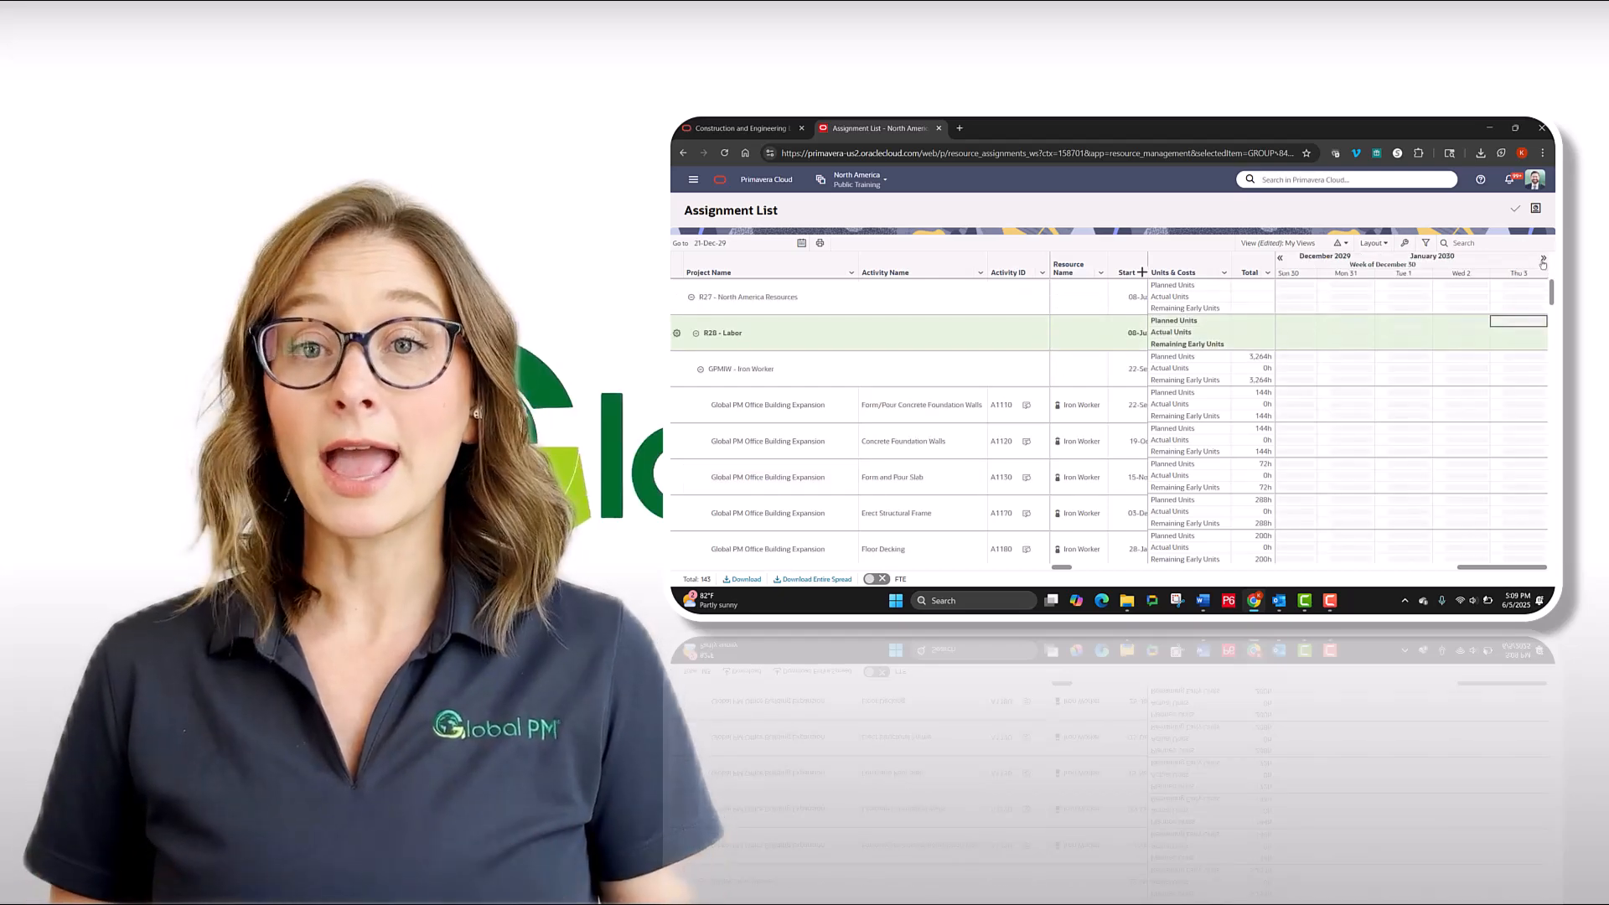
pyautogui.click(1544, 261)
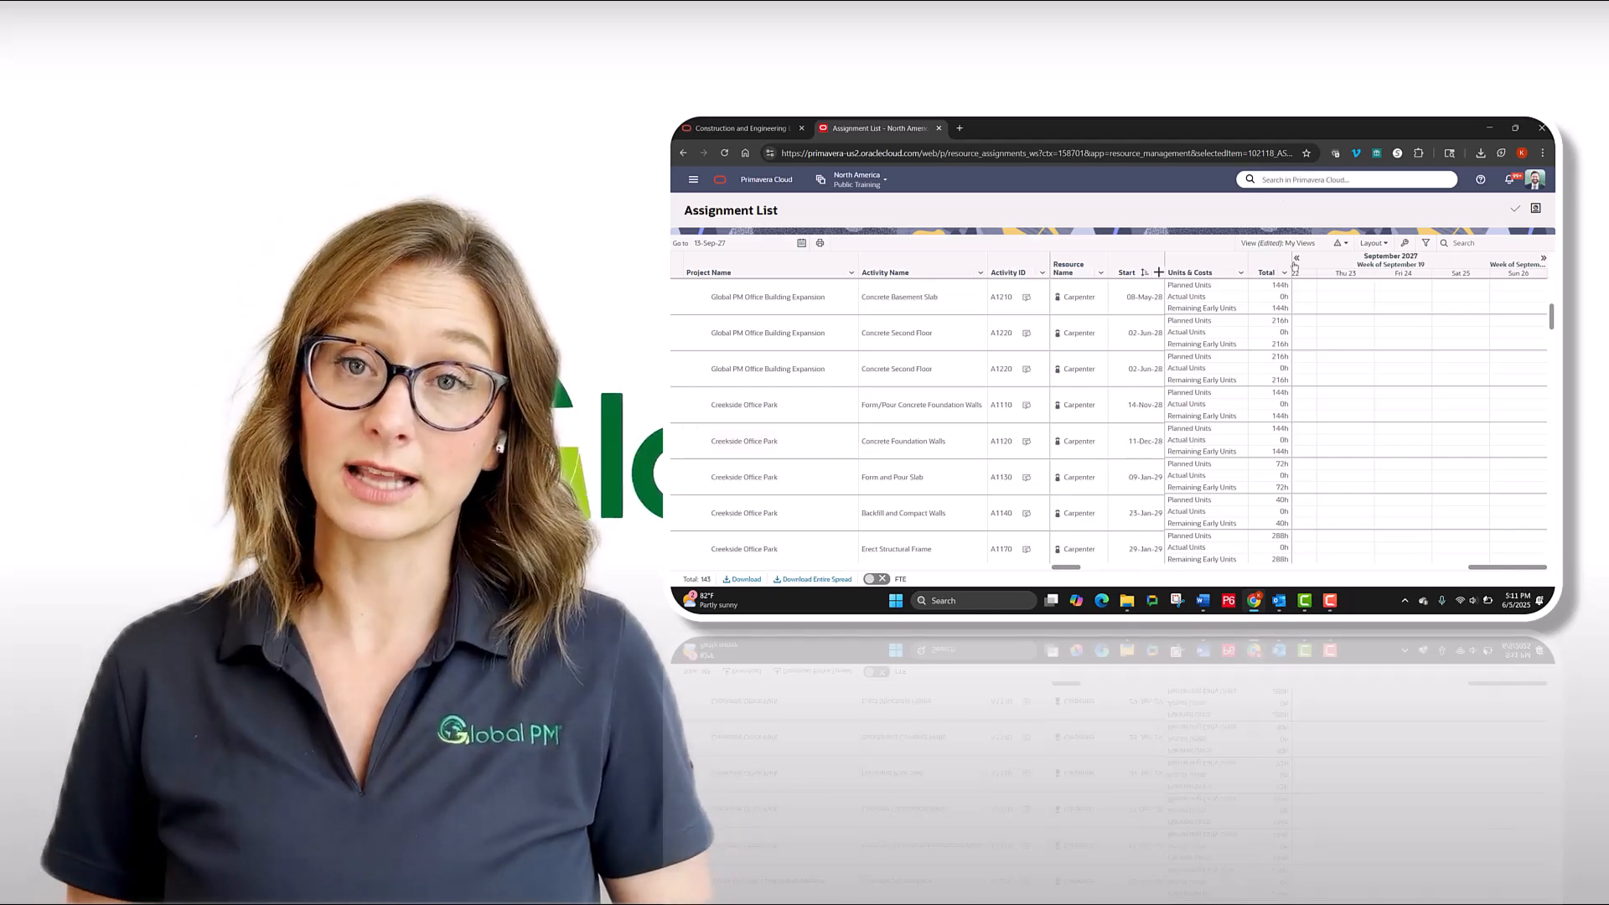
pyautogui.click(1060, 429)
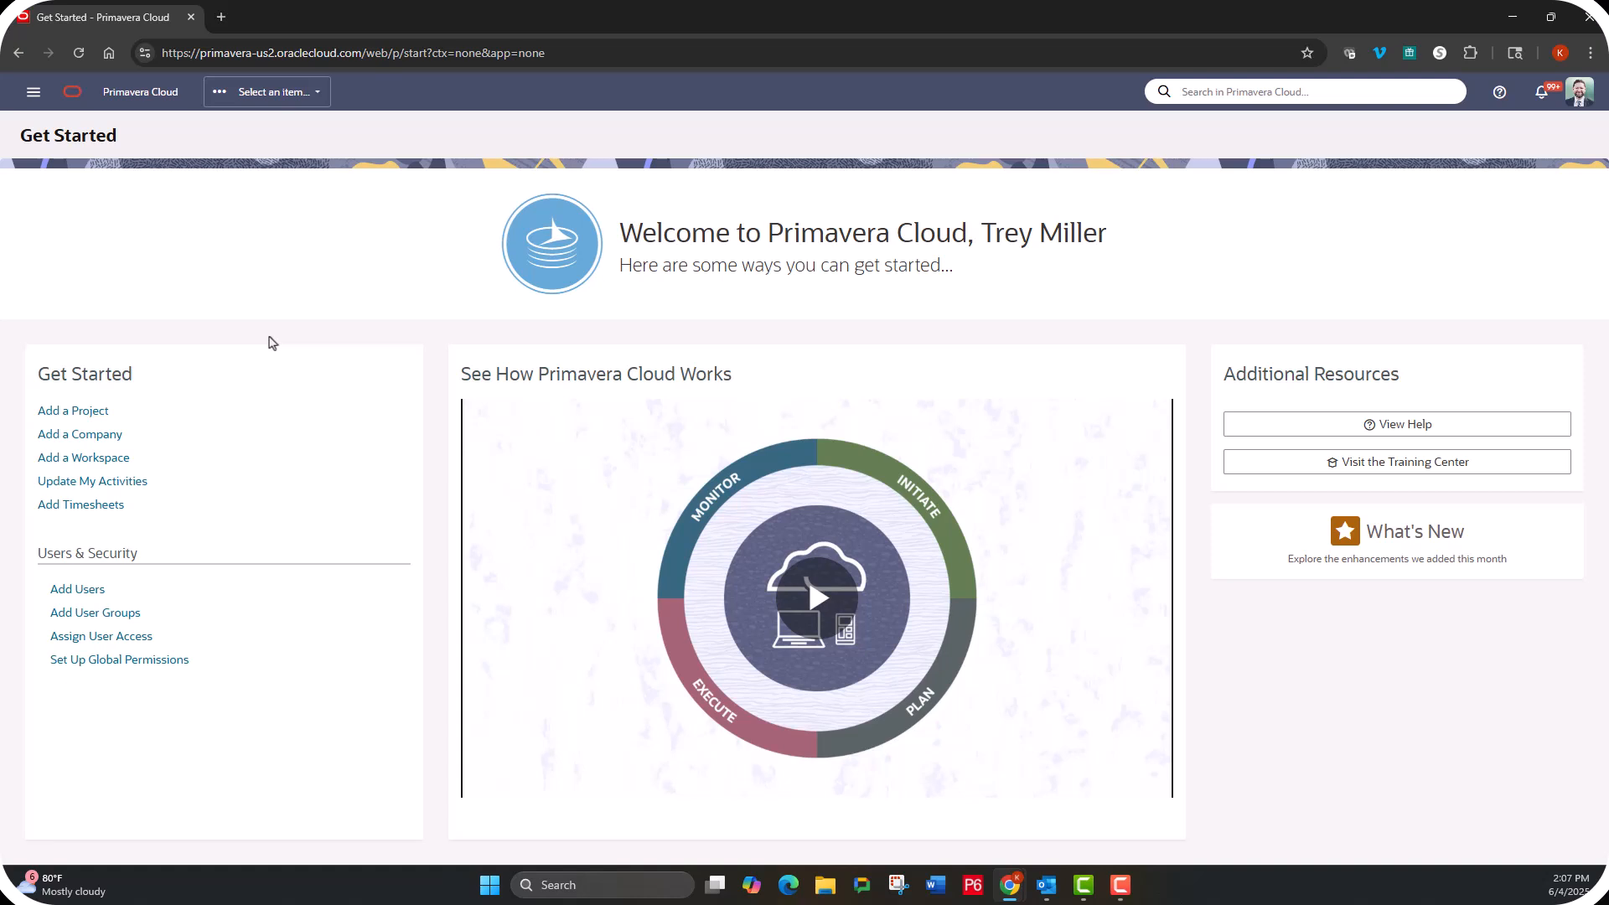
# - Open the North America workspace from the Get Started page
pyautogui.click(321, 94)
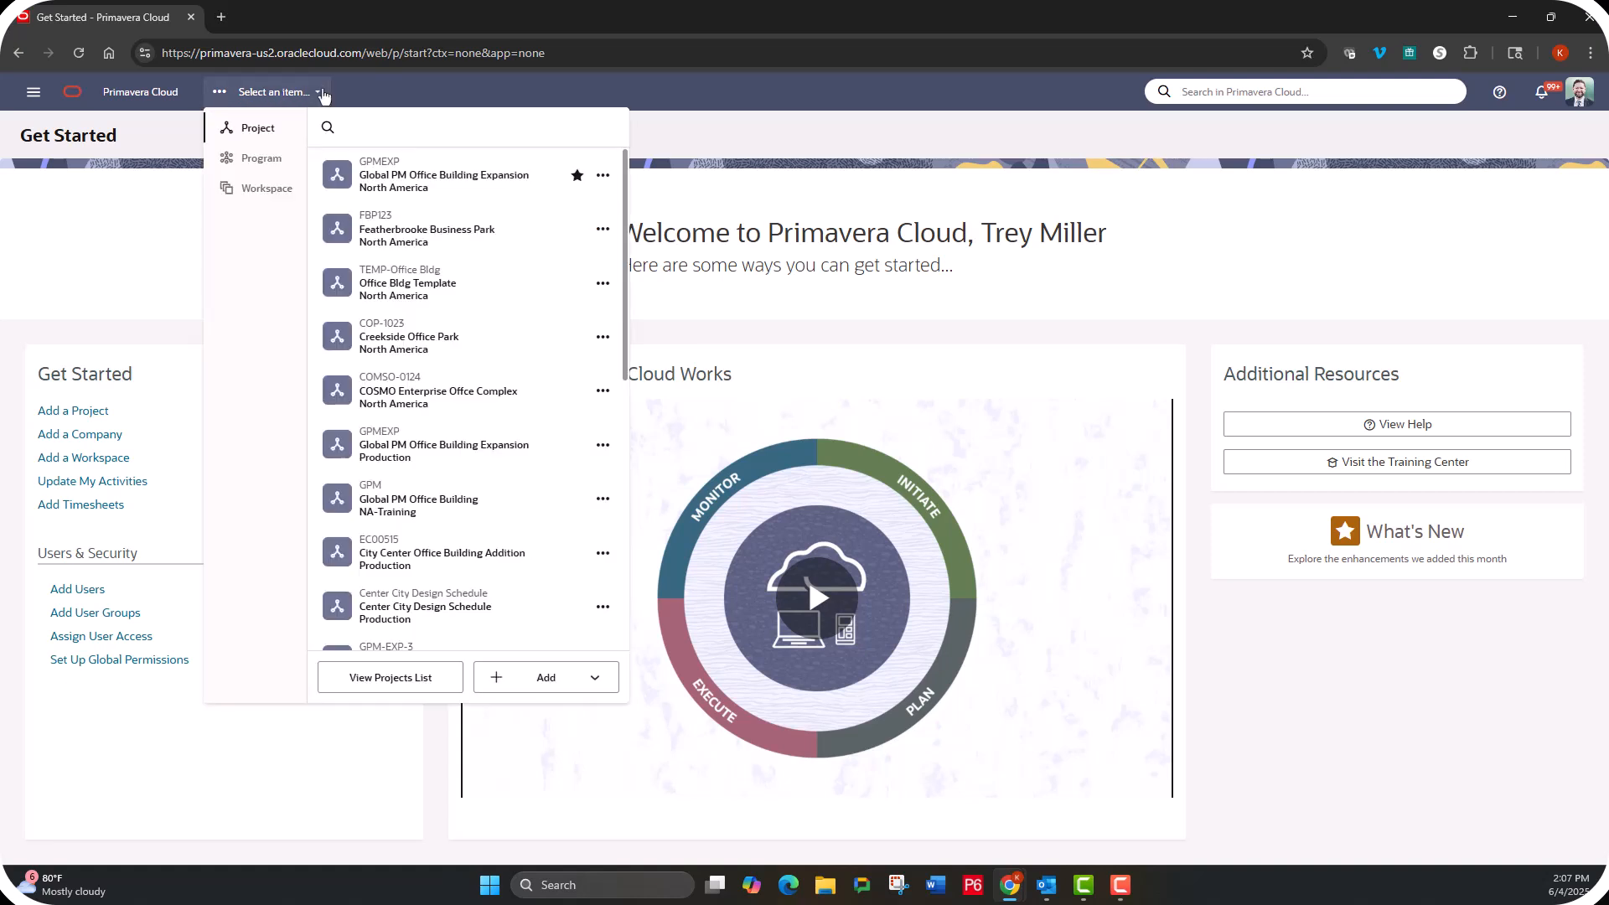
pyautogui.click(283, 197)
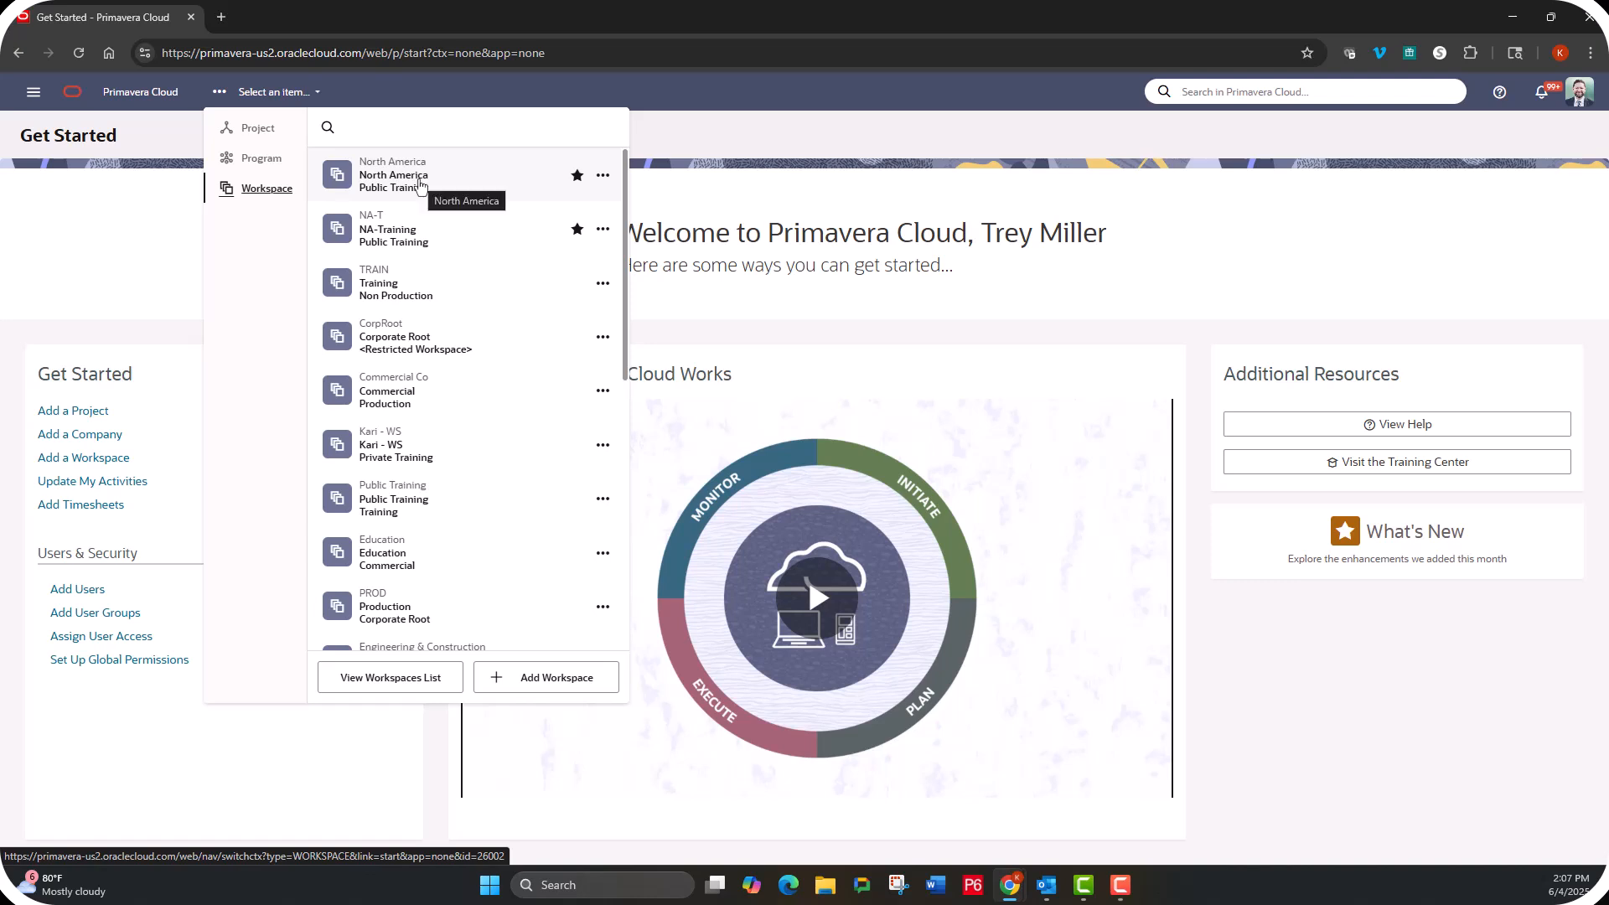
pyautogui.click(421, 186)
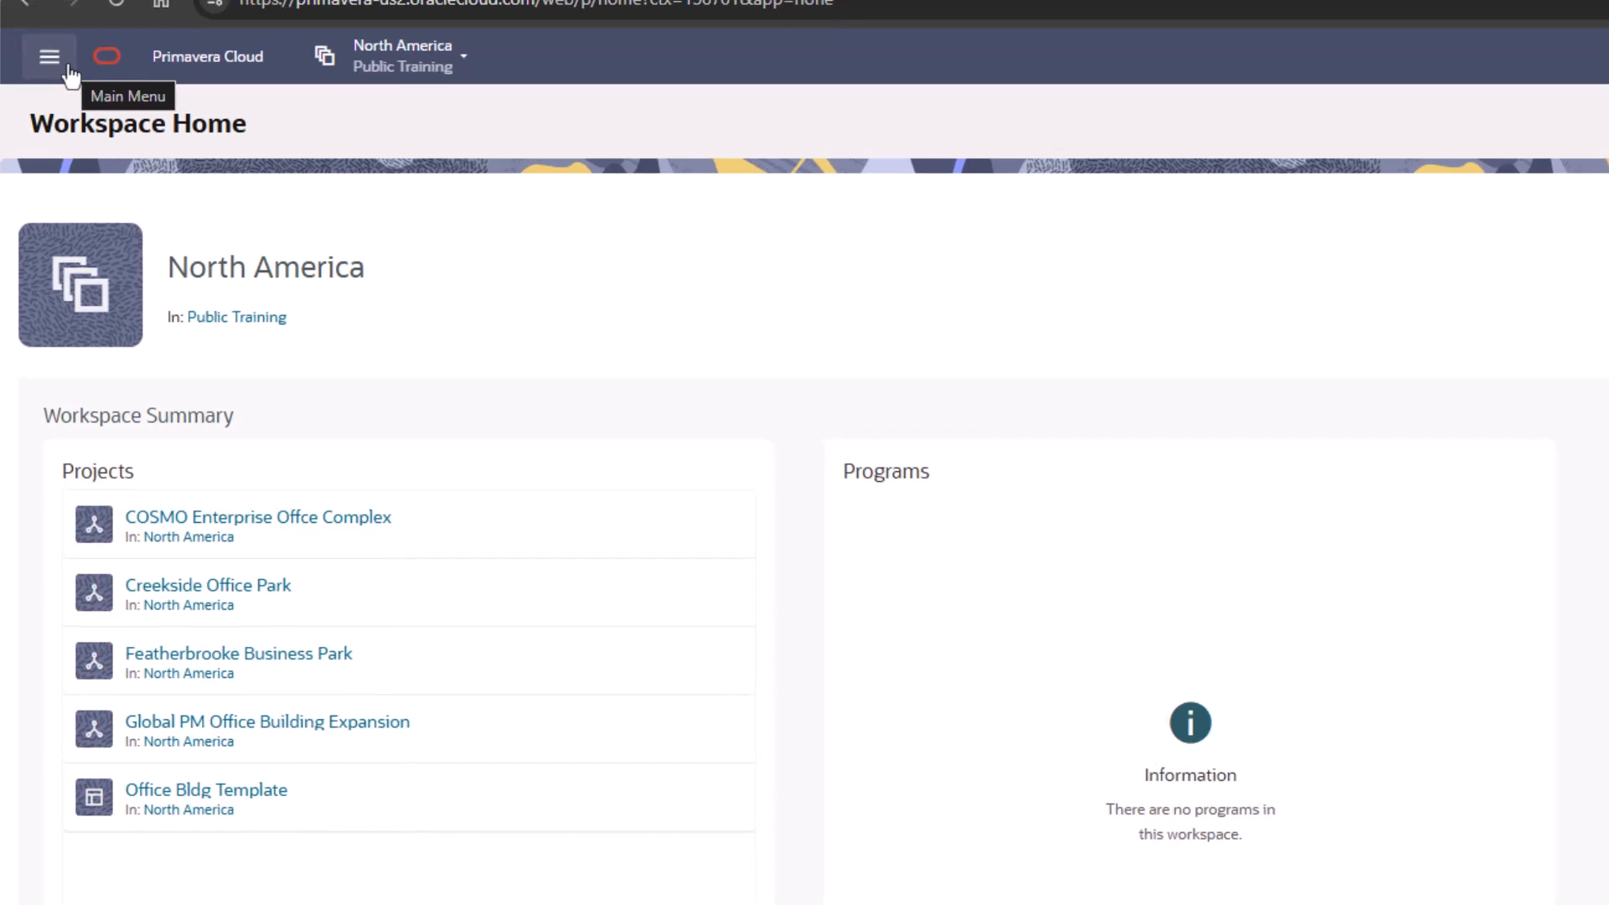
# - Open the workspace's Resource List and expand North America Resources with its Labor and NonLabor groups
pyautogui.click(50, 58)
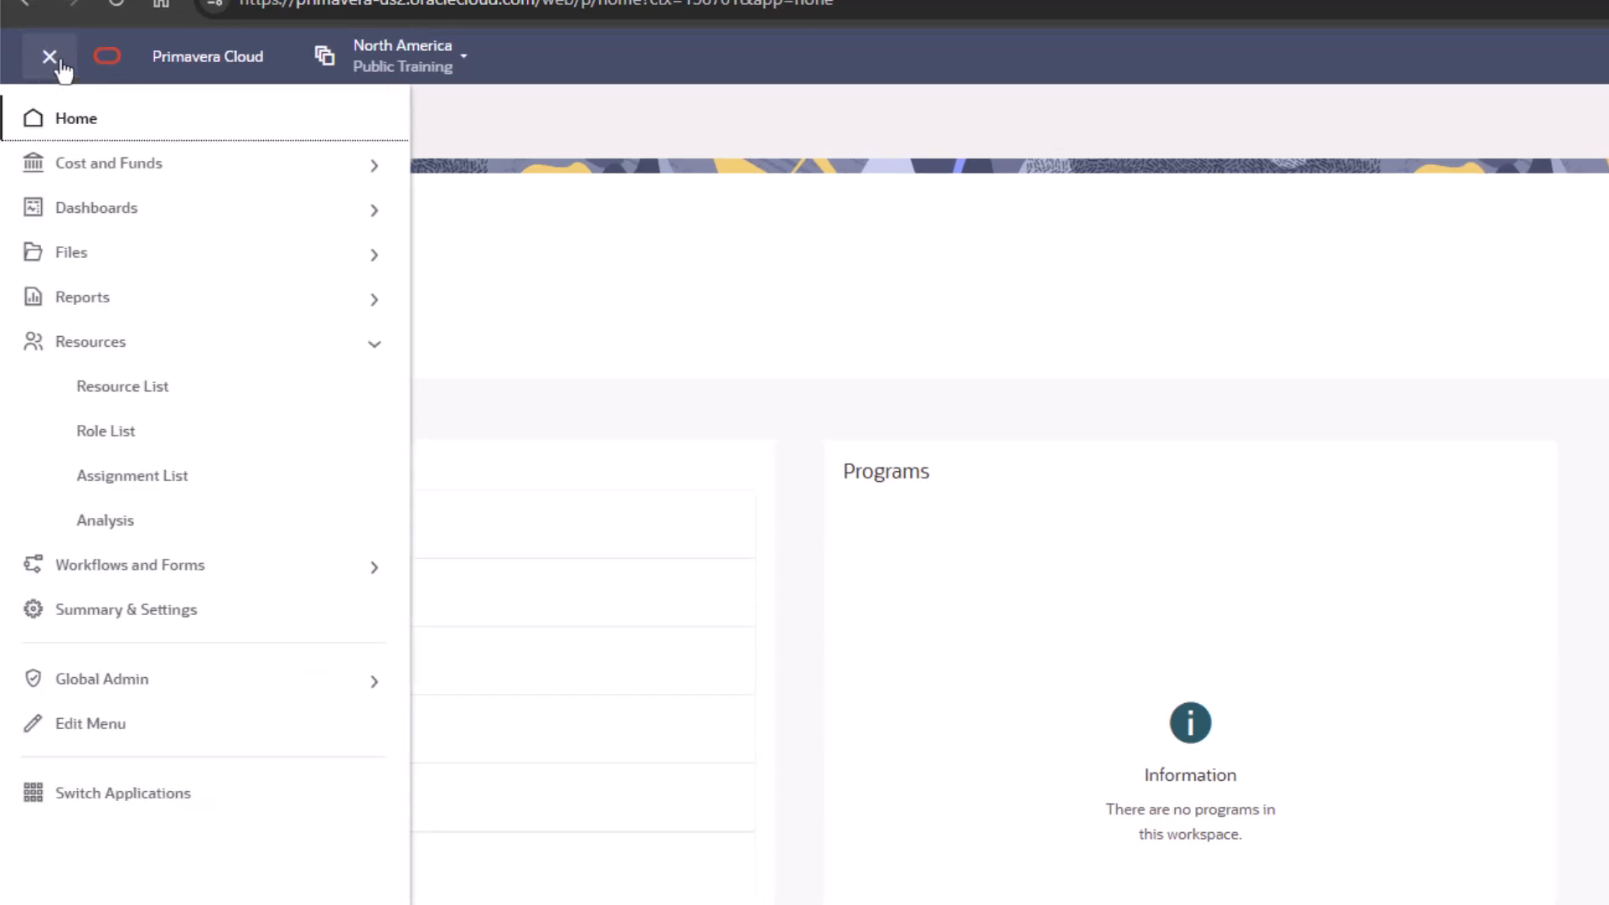
pyautogui.click(138, 406)
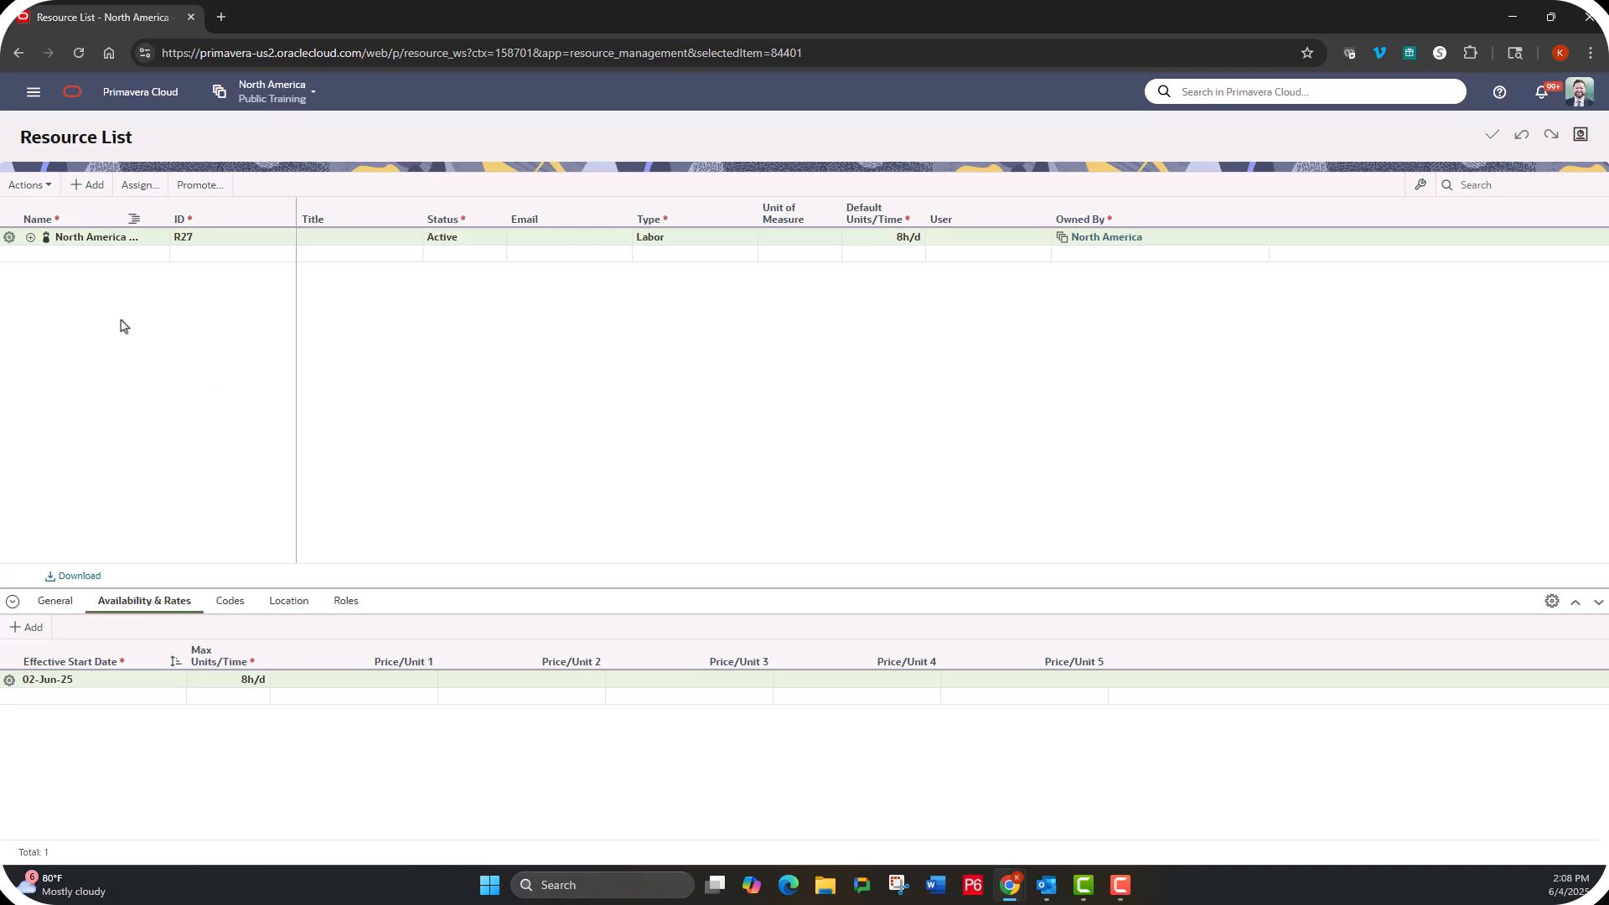
pyautogui.click(30, 237)
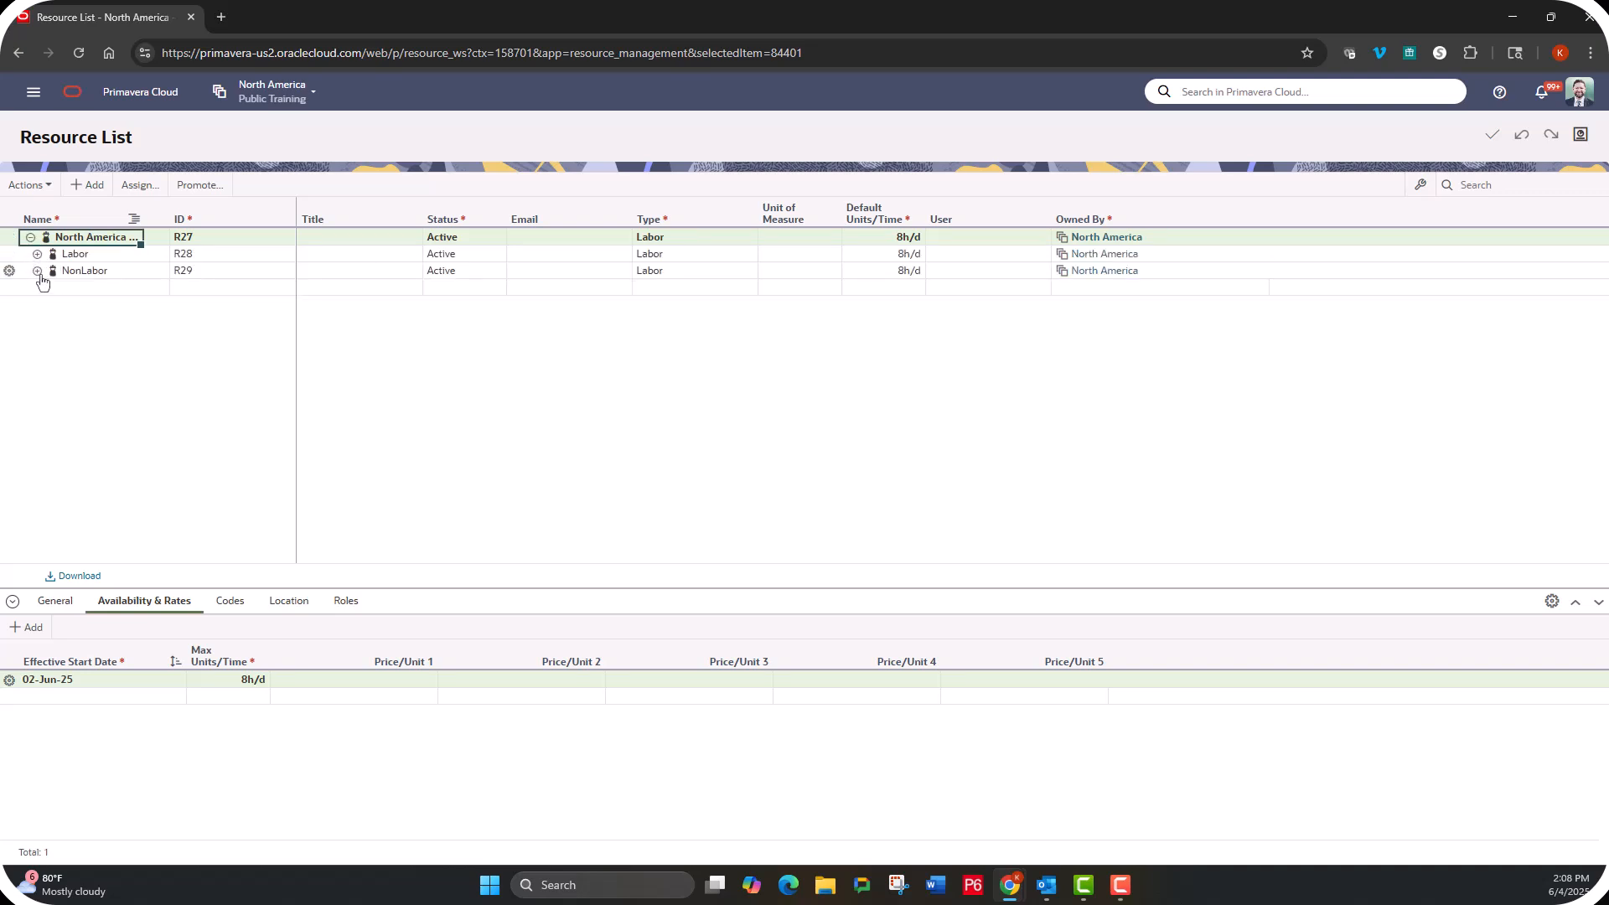
pyautogui.click(37, 270)
pyautogui.click(37, 253)
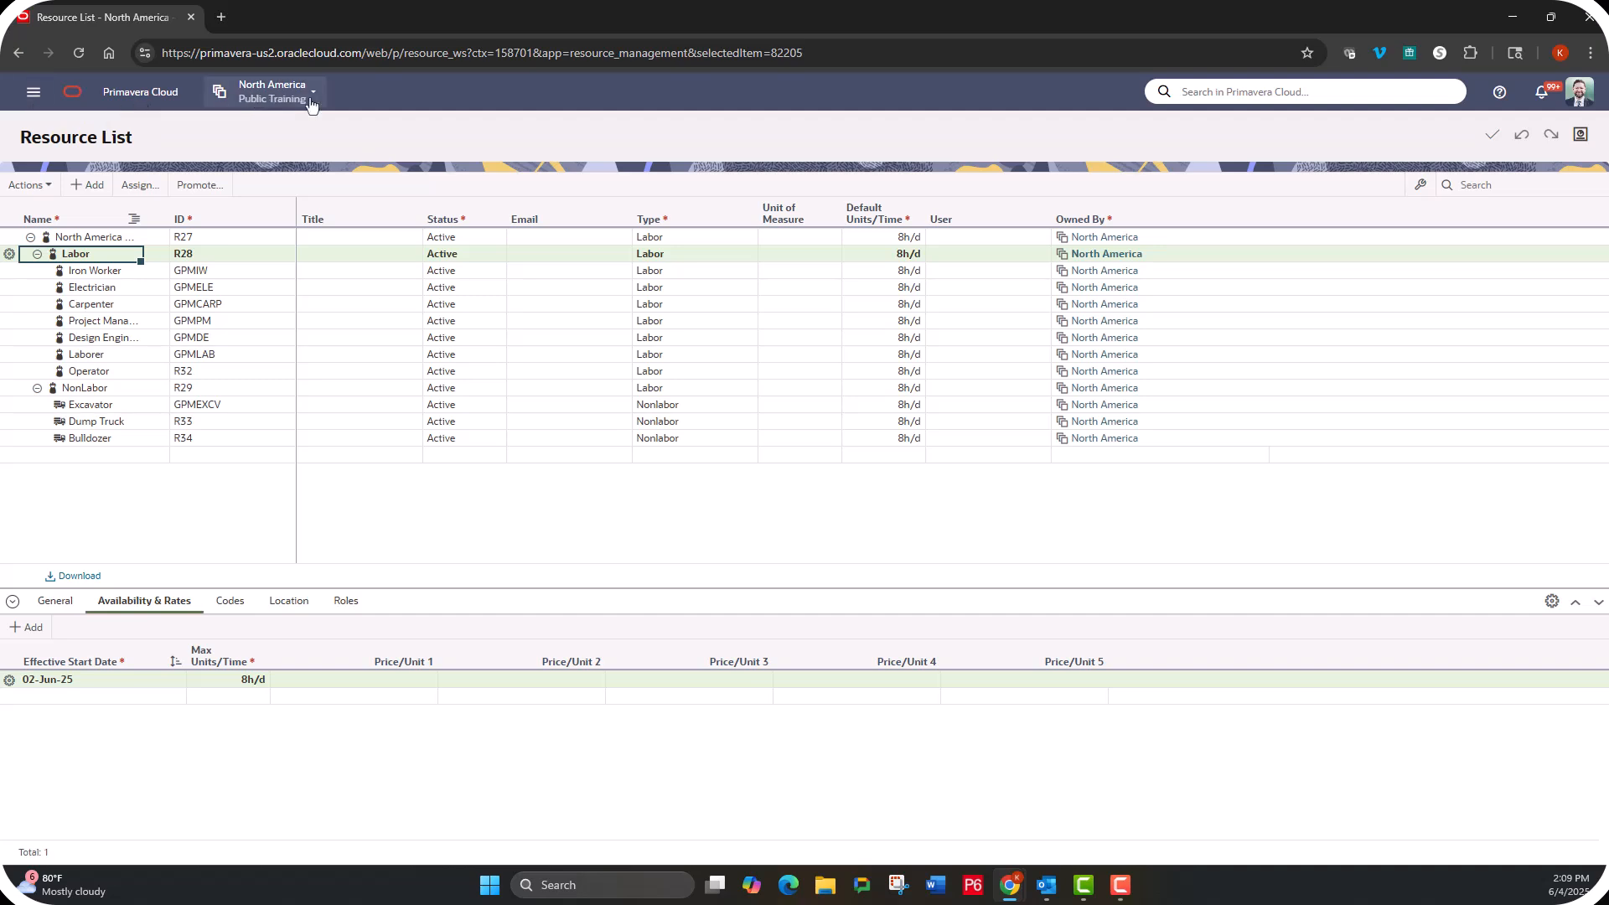
# - Switch to the Global PM Office Building Expansion project in North America and expand the Labor and NonLabor groups in its Resource List
pyautogui.click(273, 91)
pyautogui.click(259, 129)
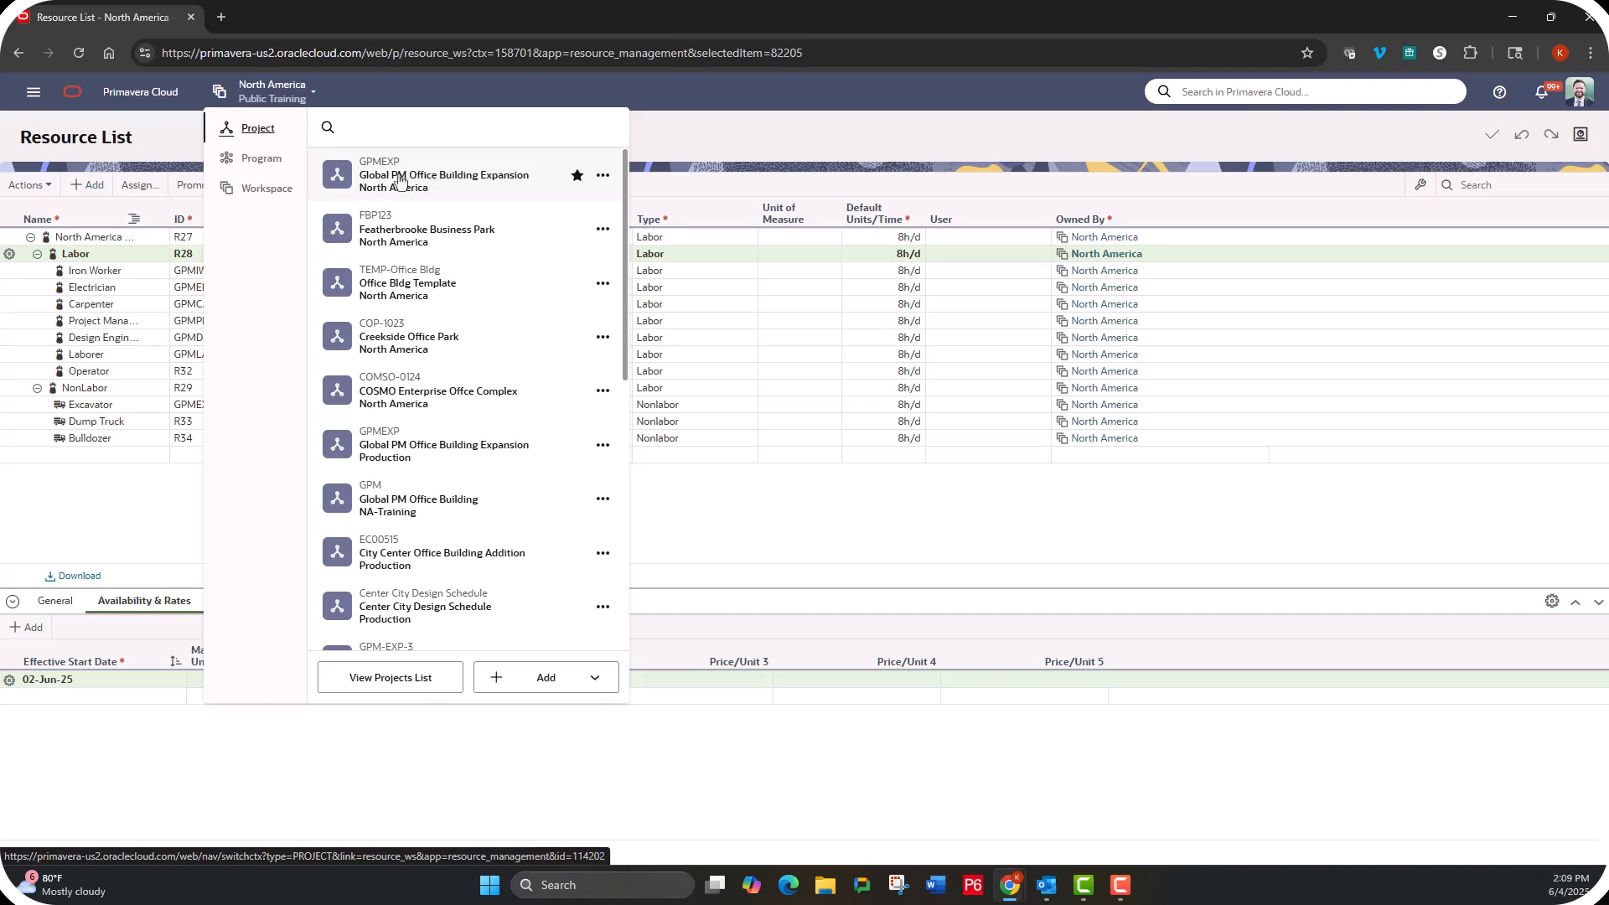
pyautogui.click(399, 183)
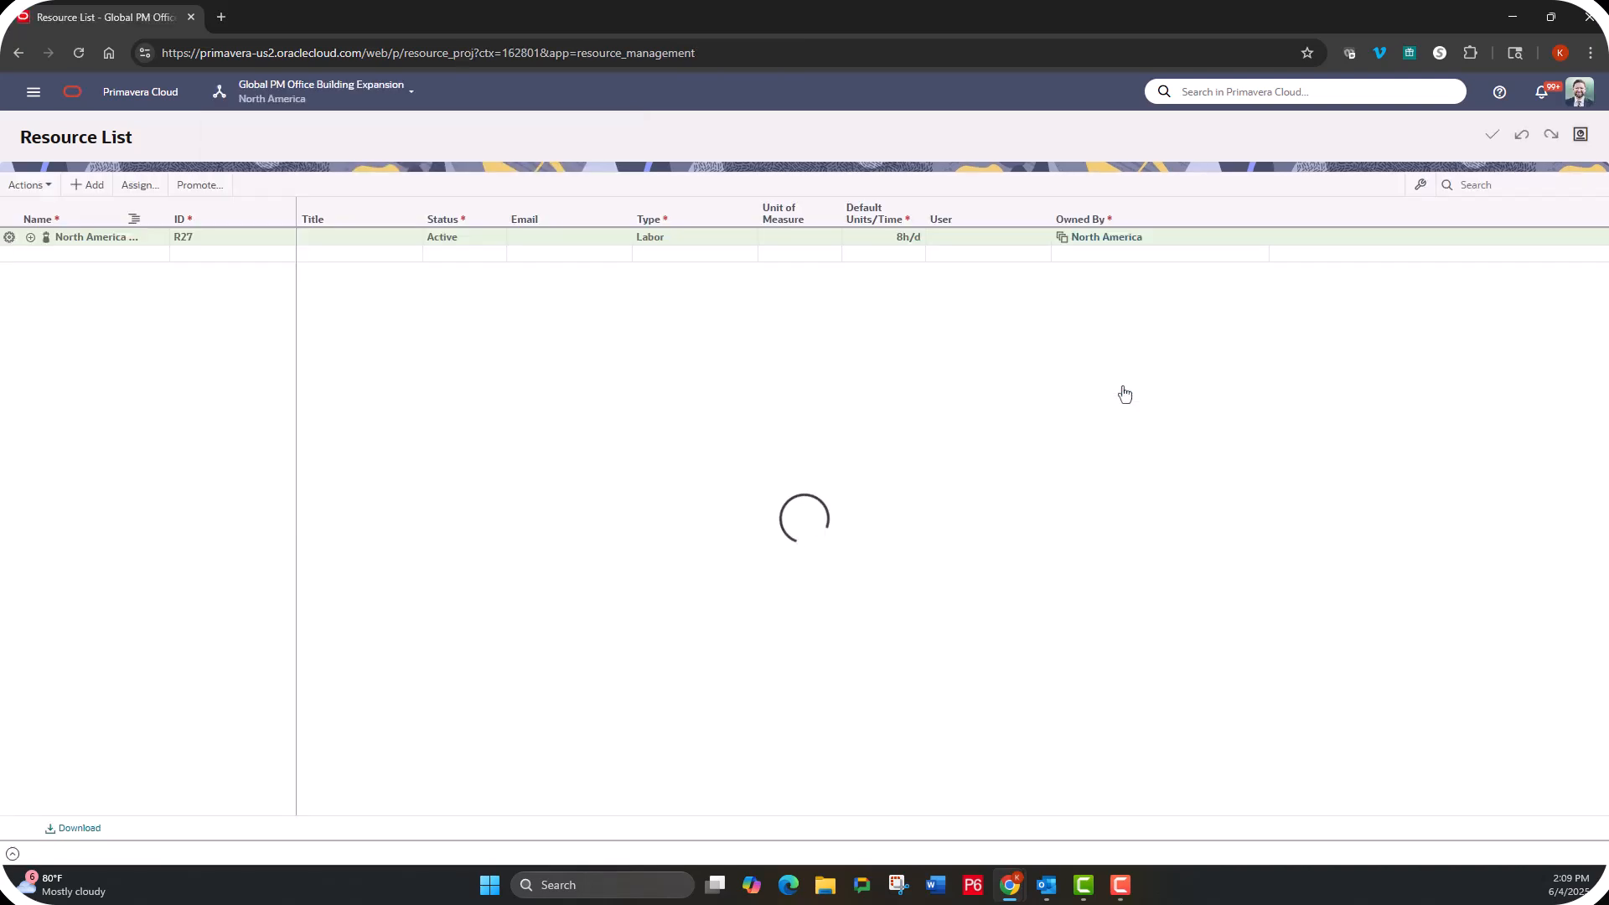
pyautogui.click(30, 238)
pyautogui.click(37, 271)
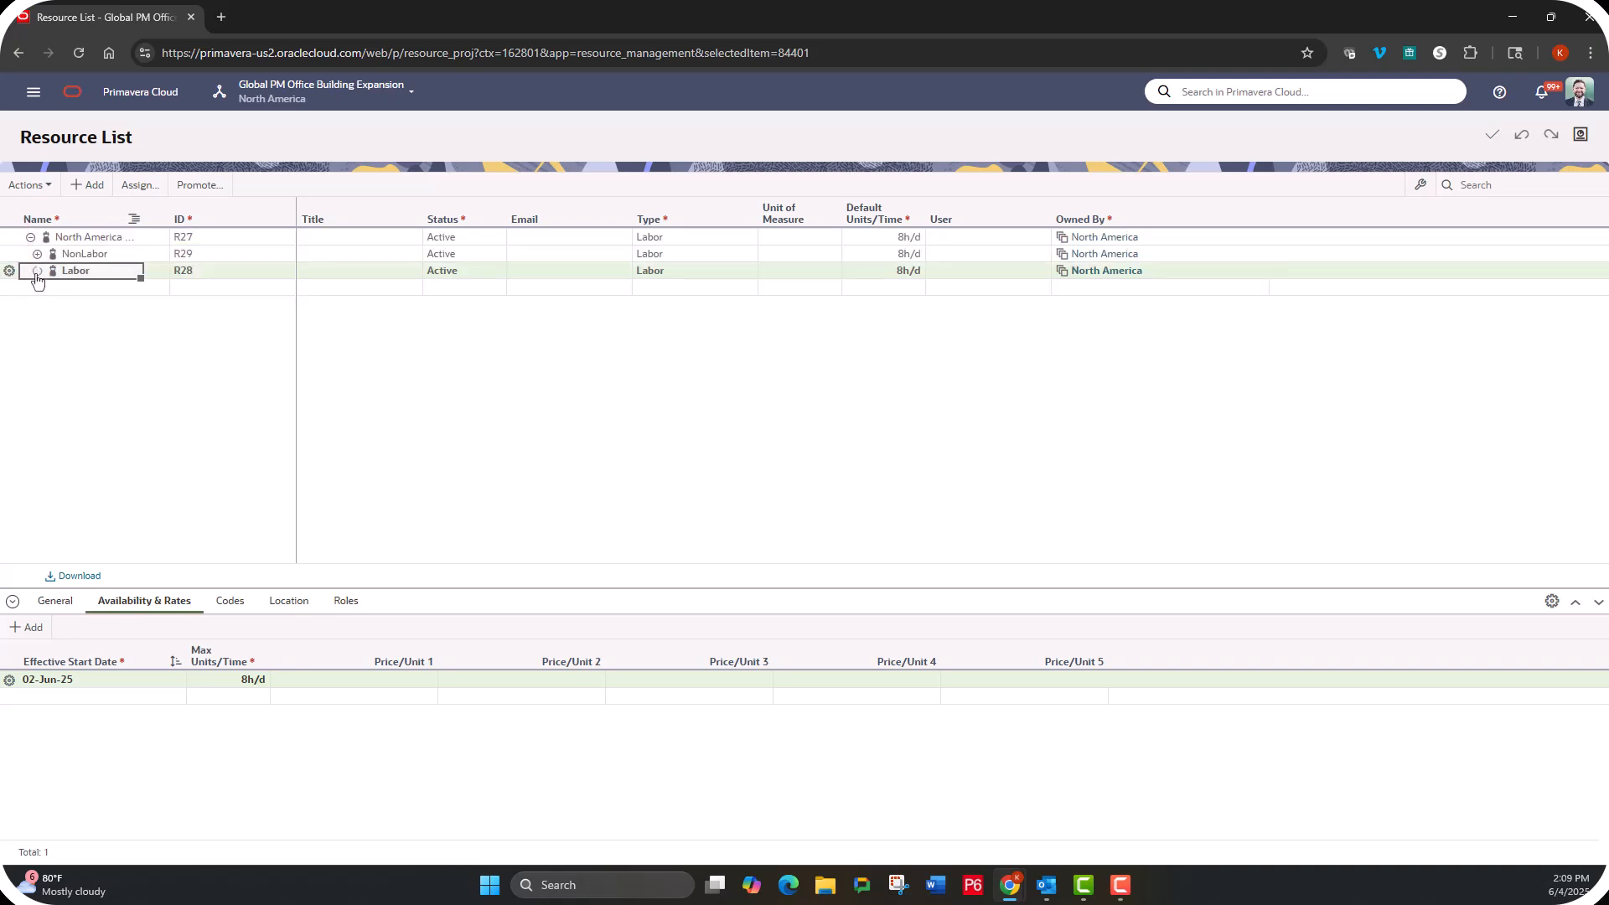
pyautogui.click(36, 254)
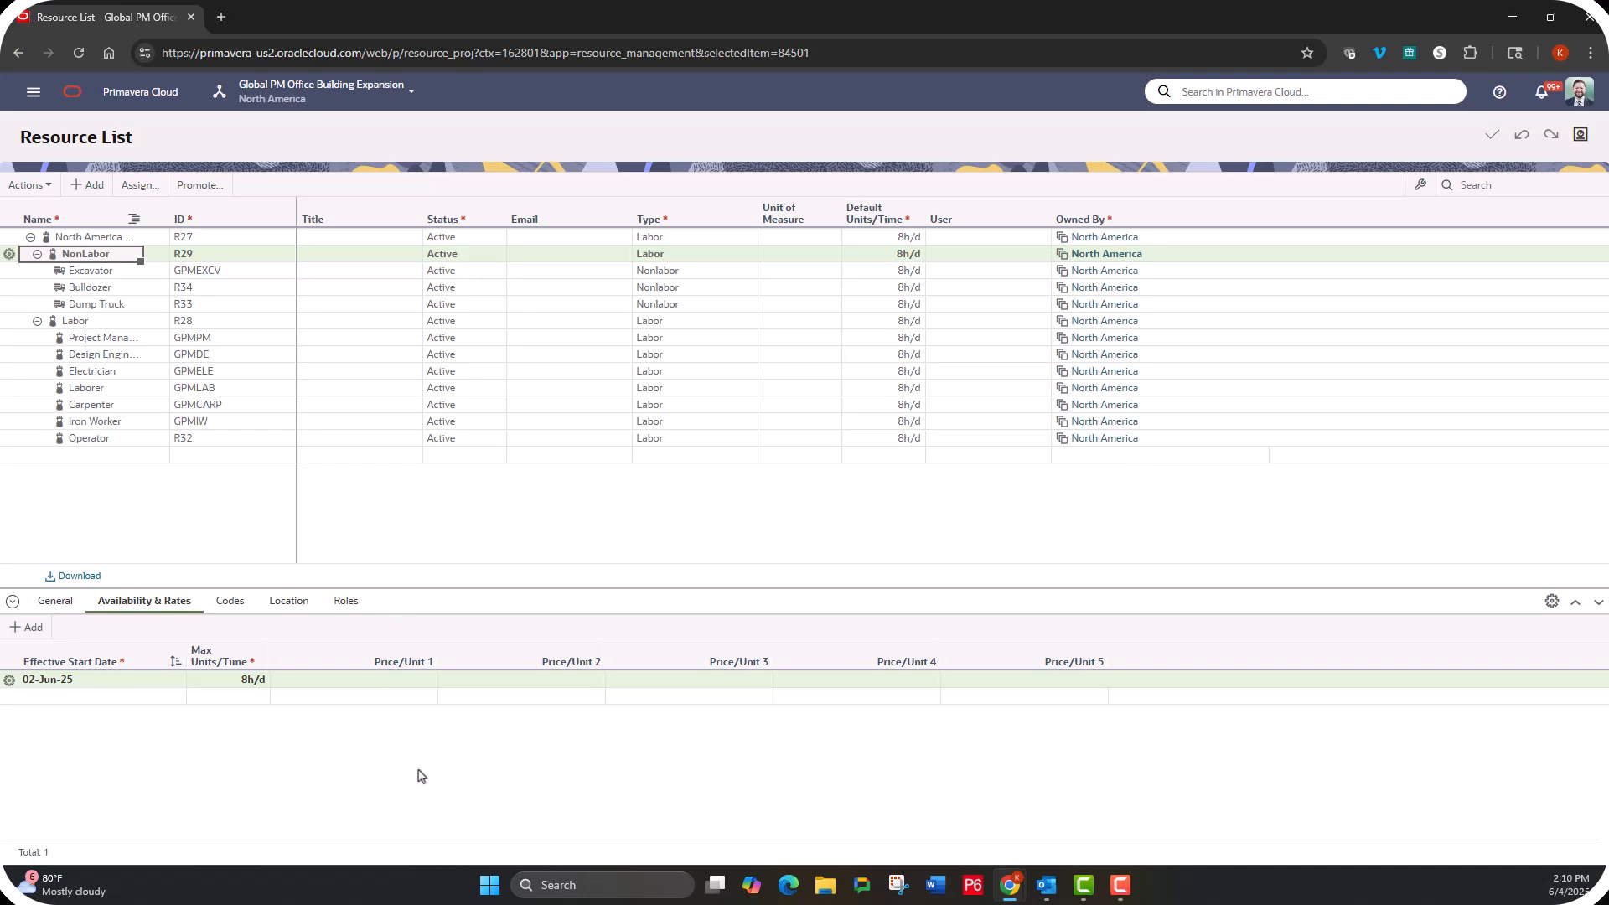
# - Review the availability and rates of Excavator, Bulldozer and Design Engineer, inspecting the engineer's Price/Unit 1 and Max Units/Time
pyautogui.click(136, 269)
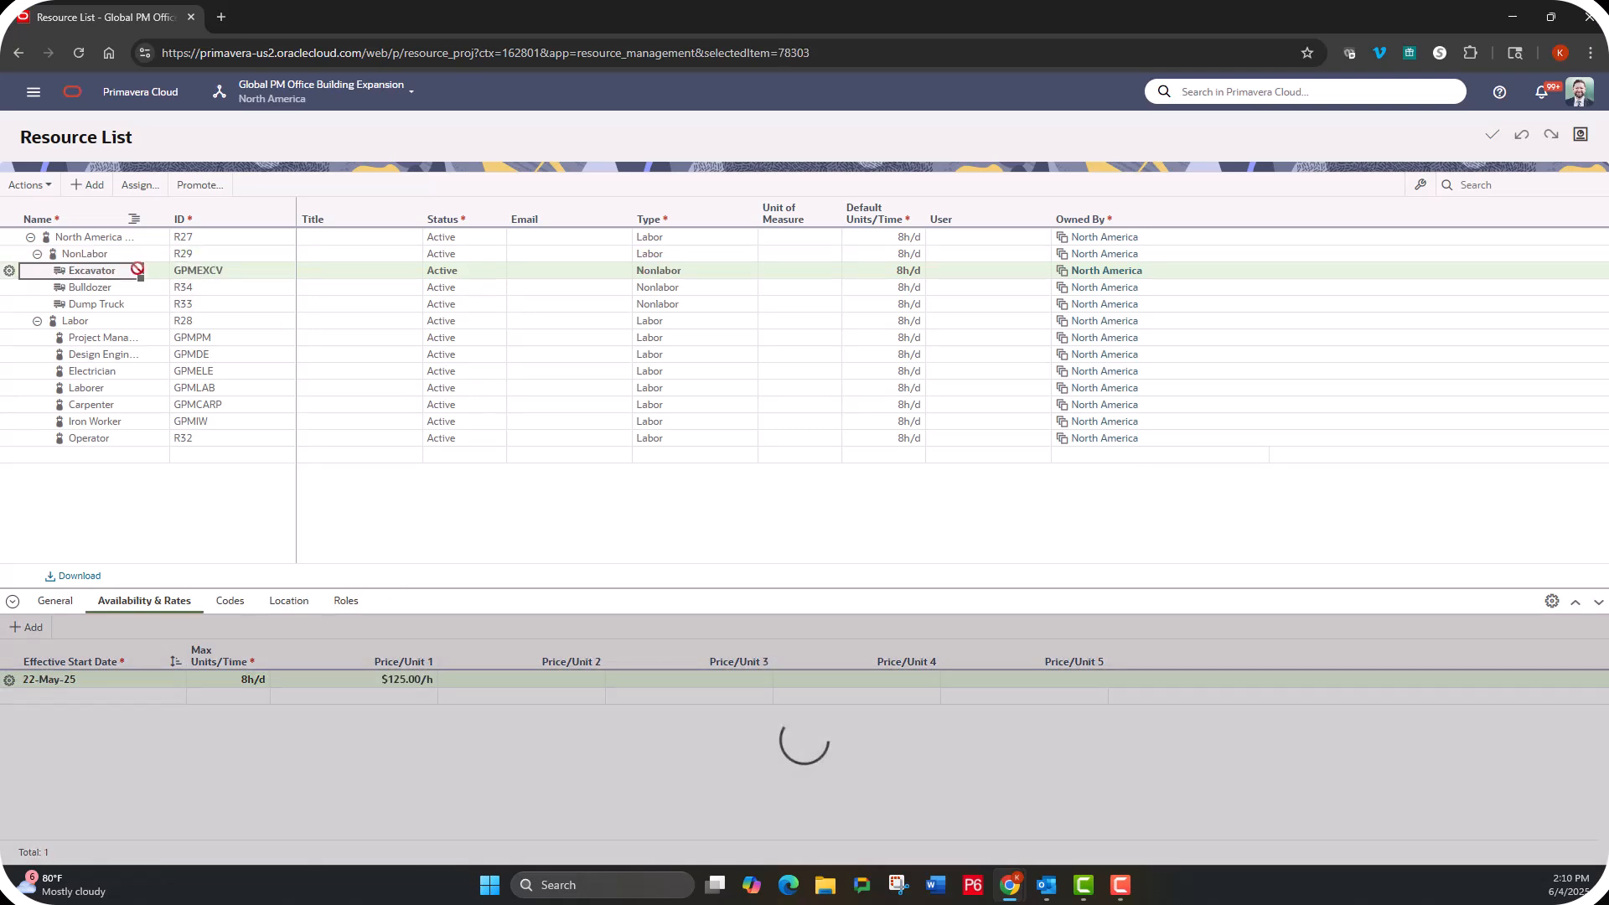
pyautogui.click(137, 288)
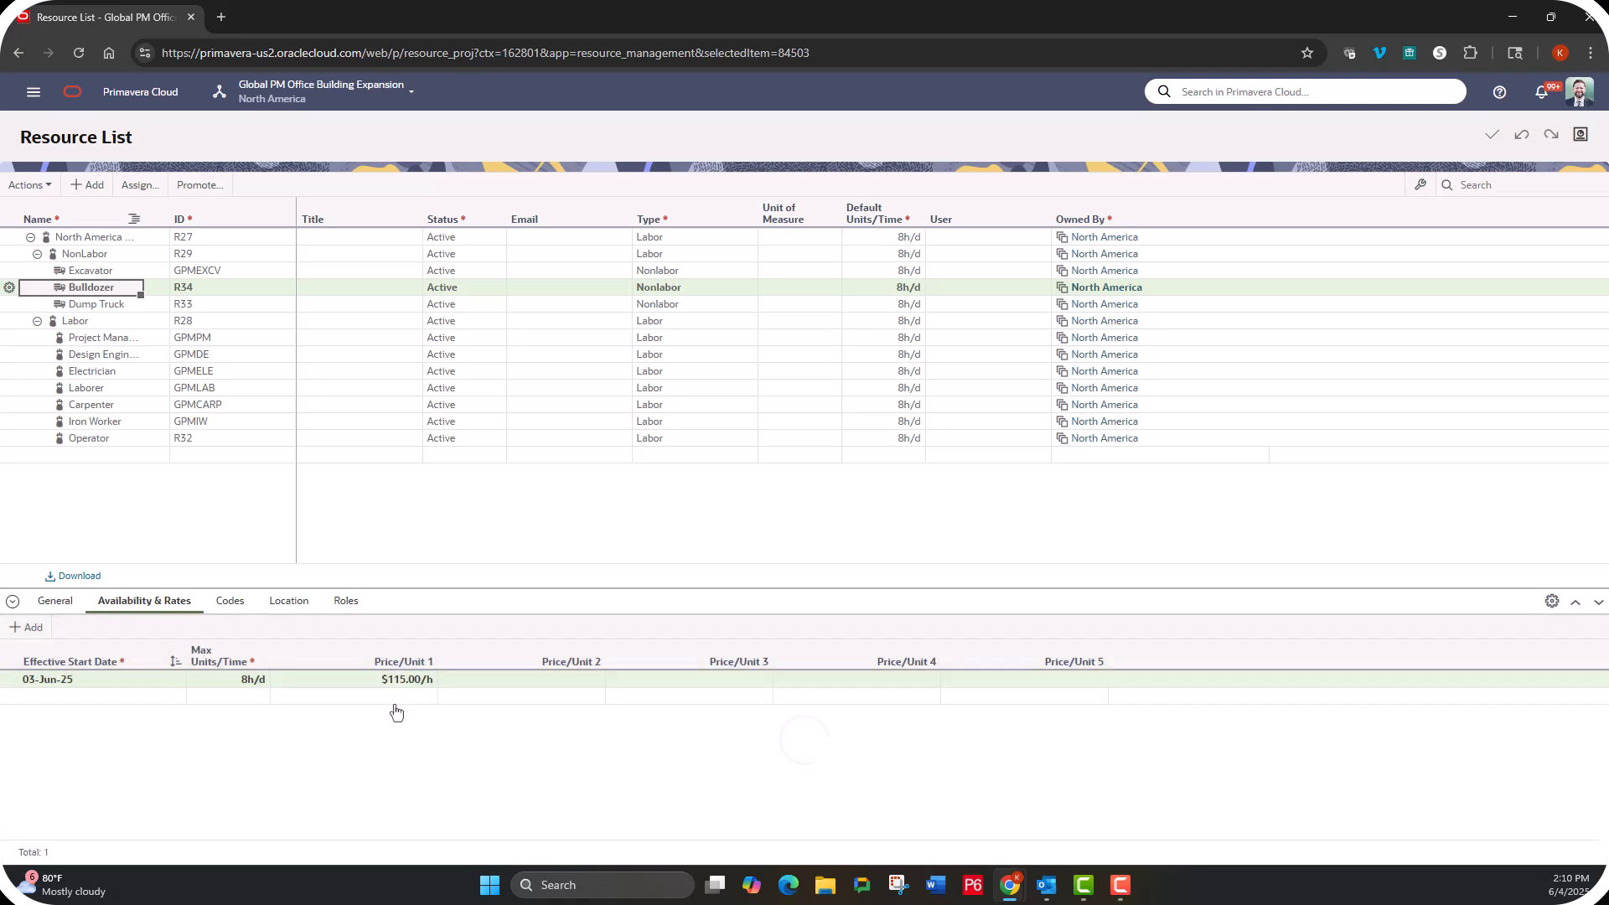
pyautogui.click(104, 356)
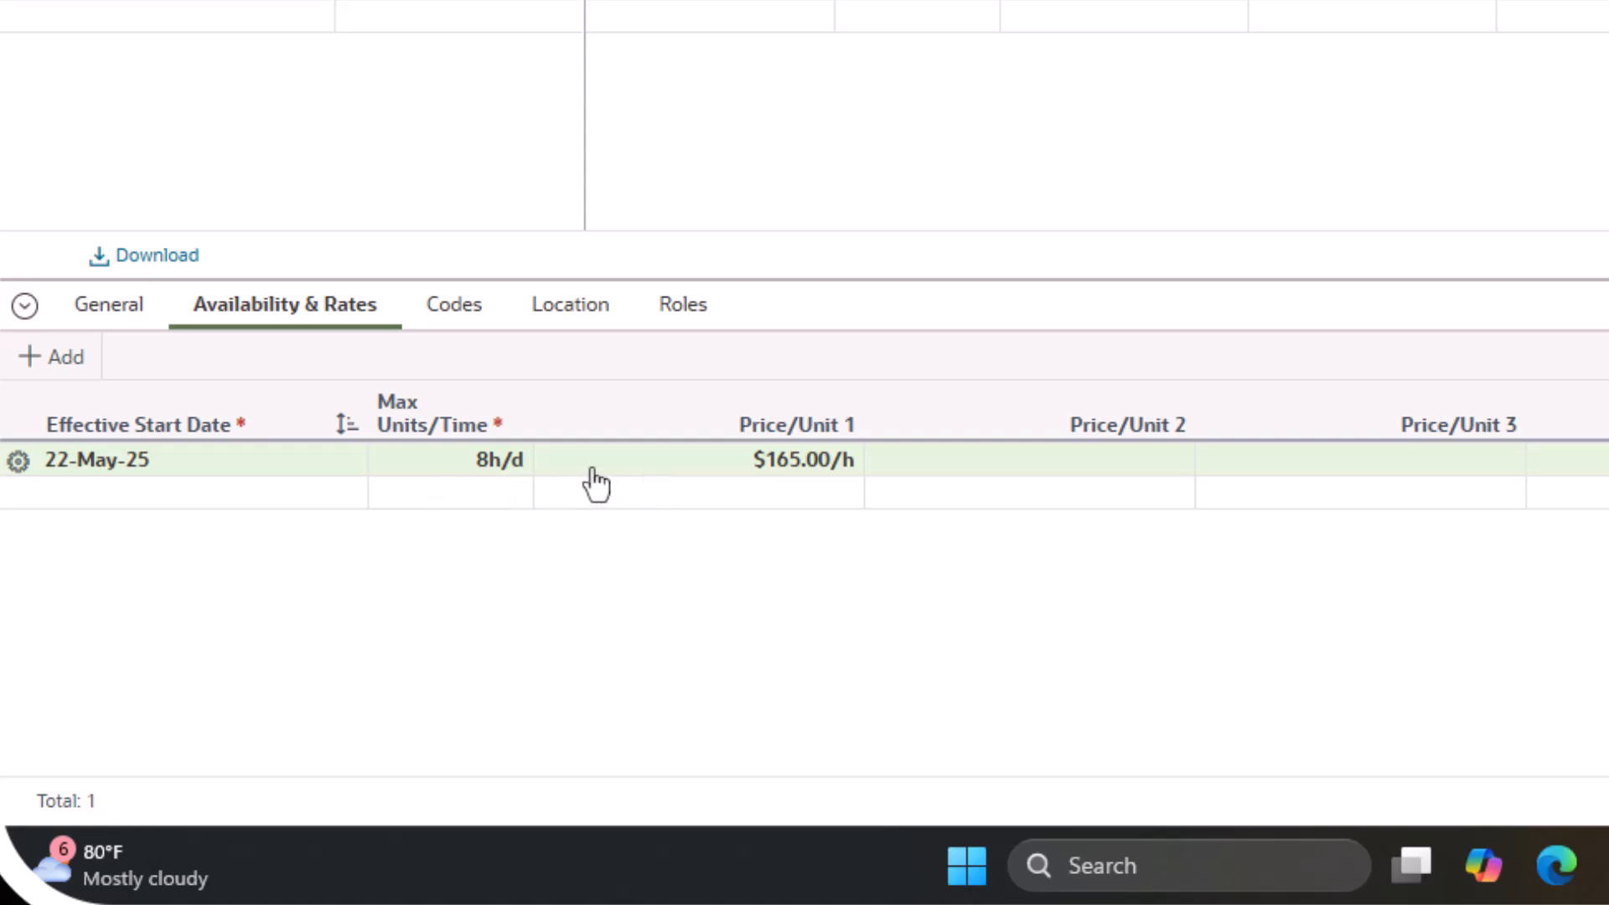
pyautogui.click(810, 477)
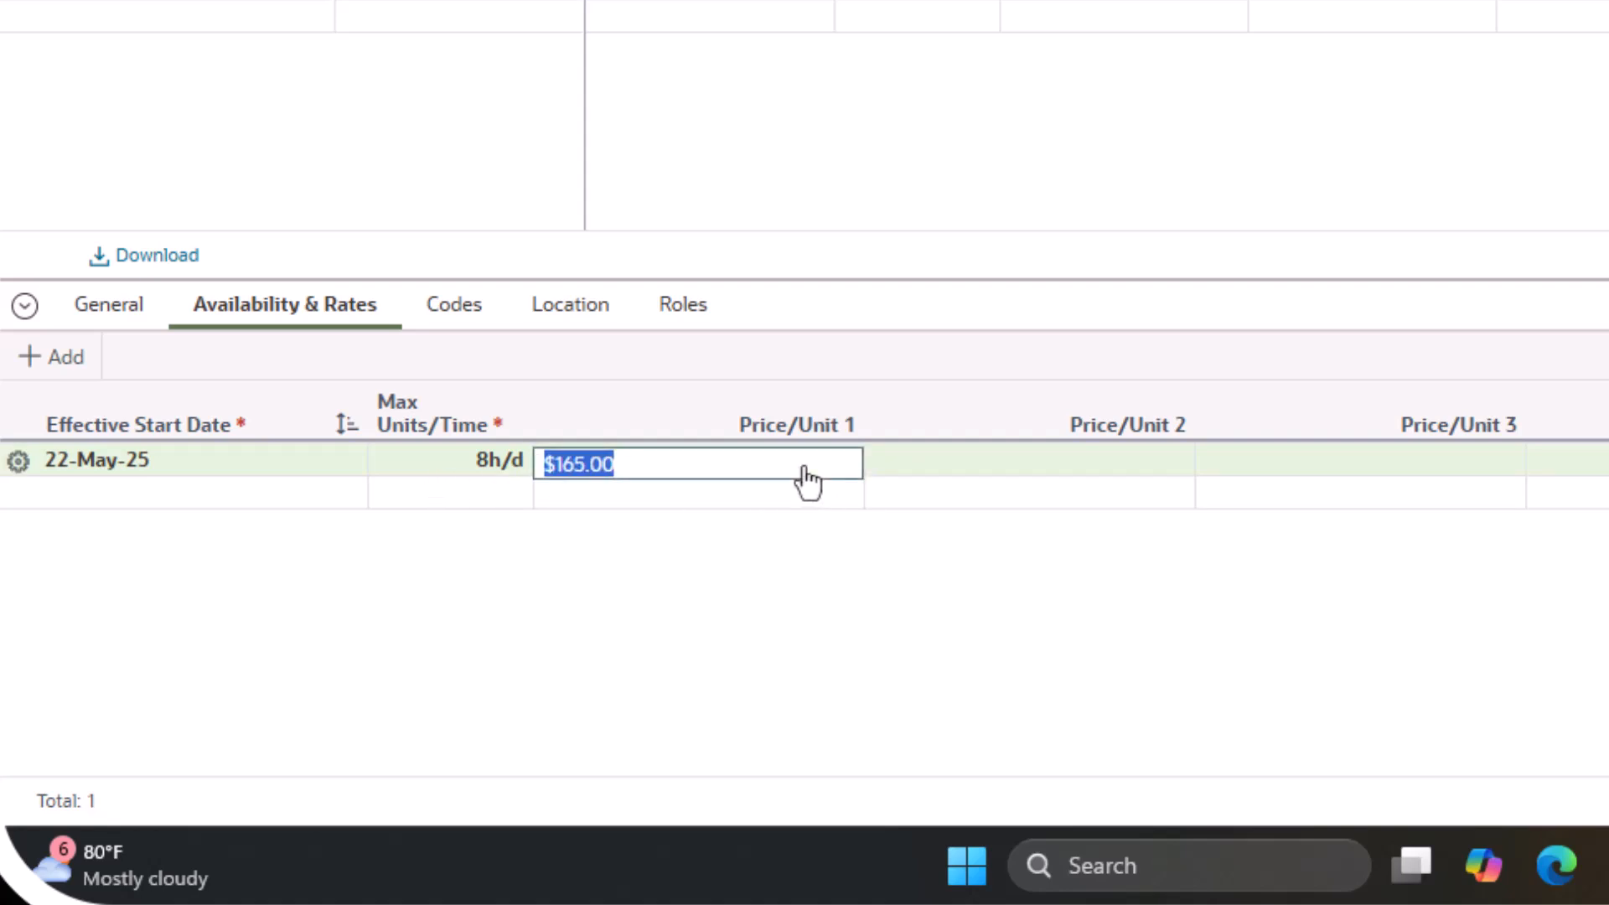
pyautogui.click(805, 470)
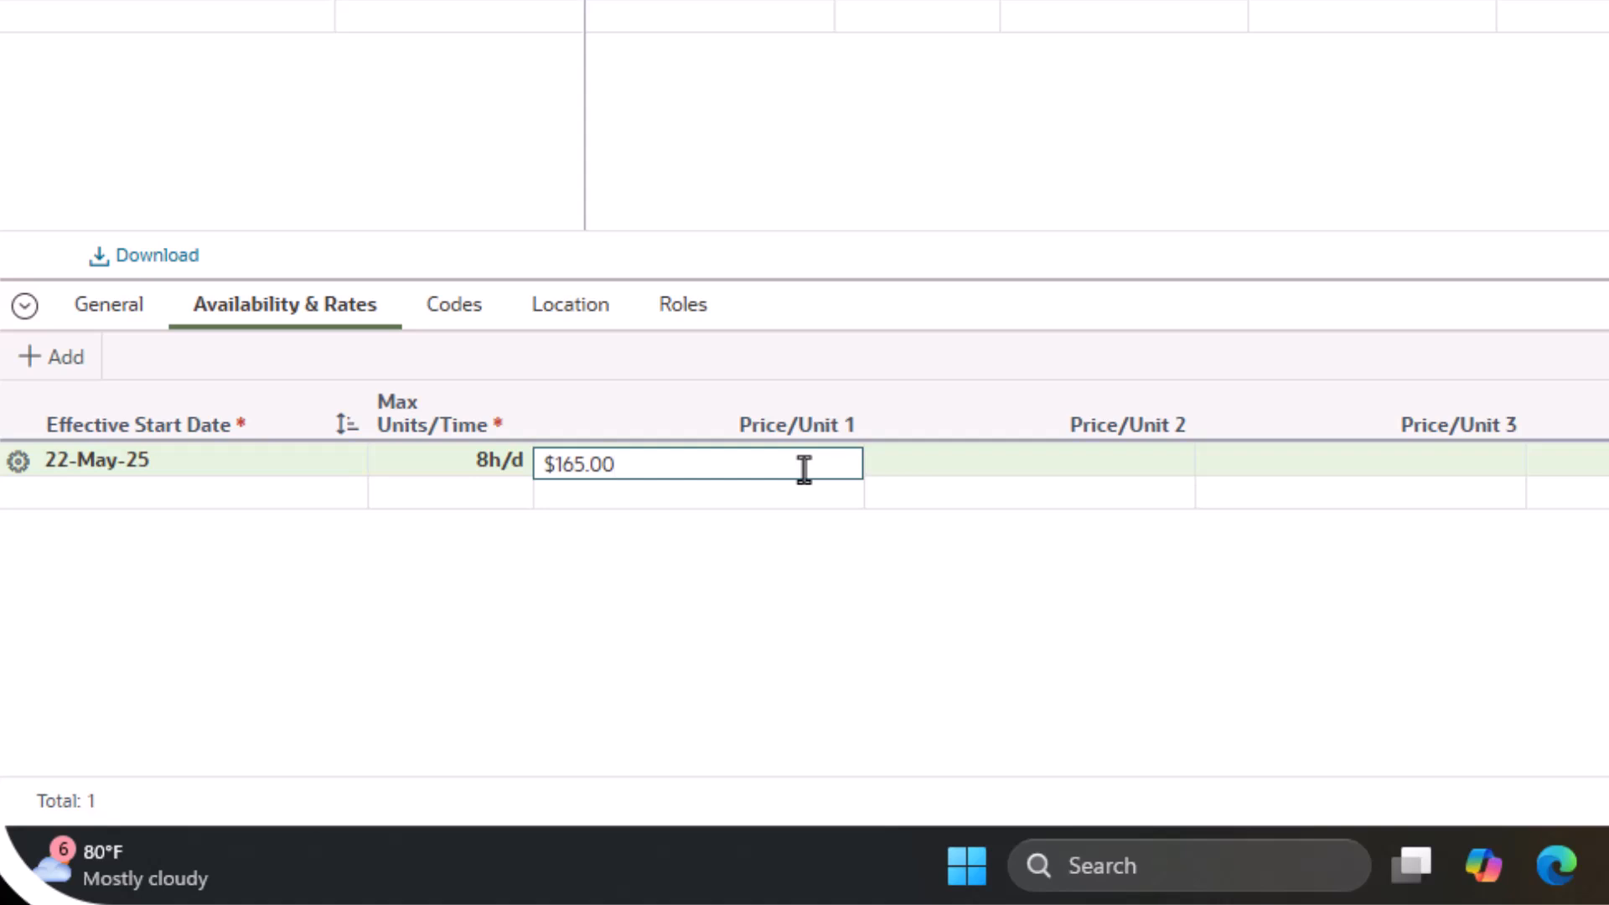
pyautogui.click(417, 476)
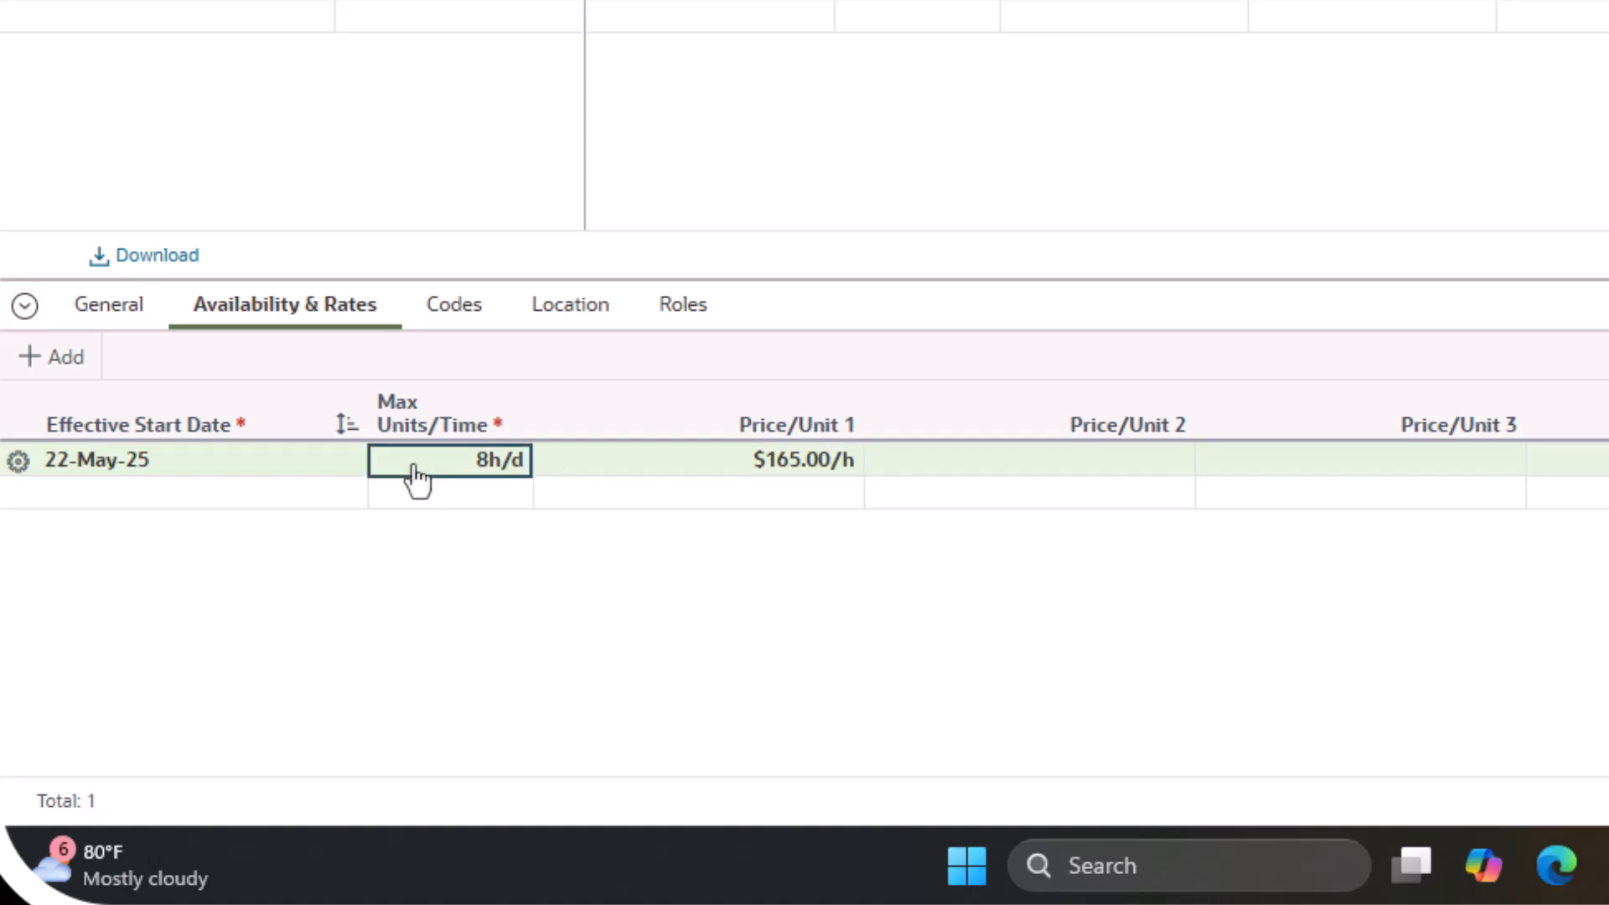
pyautogui.click(416, 476)
pyautogui.click(461, 460)
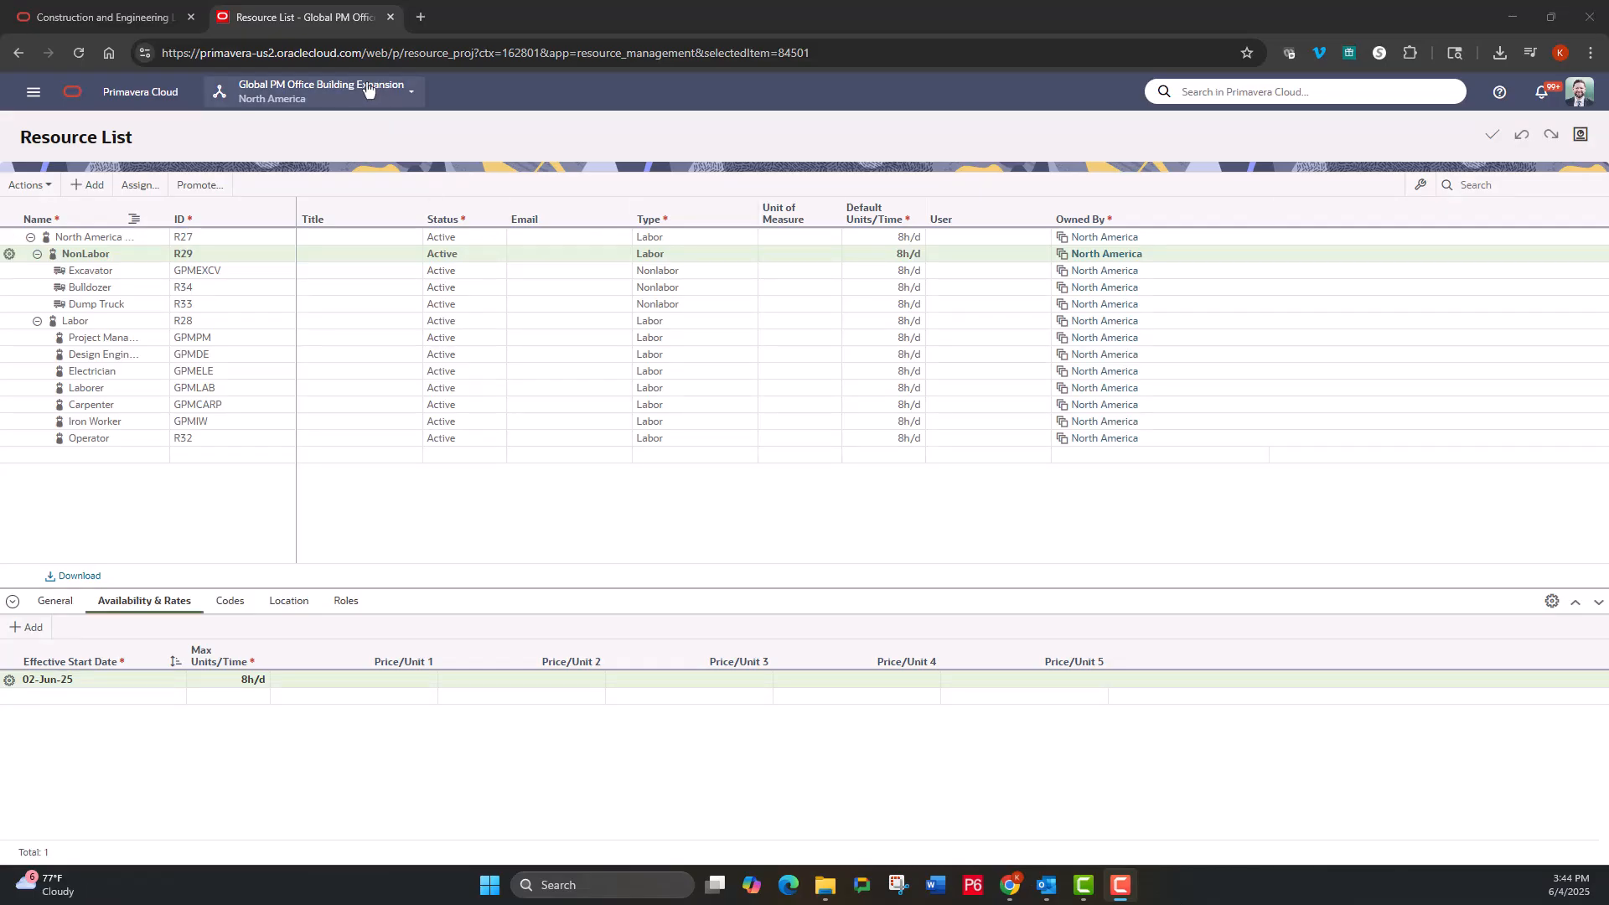
# - Switch to the Featherbrooke Business Park project's activities and show the resource assignments of A1010 Design Bldg
pyautogui.click(365, 86)
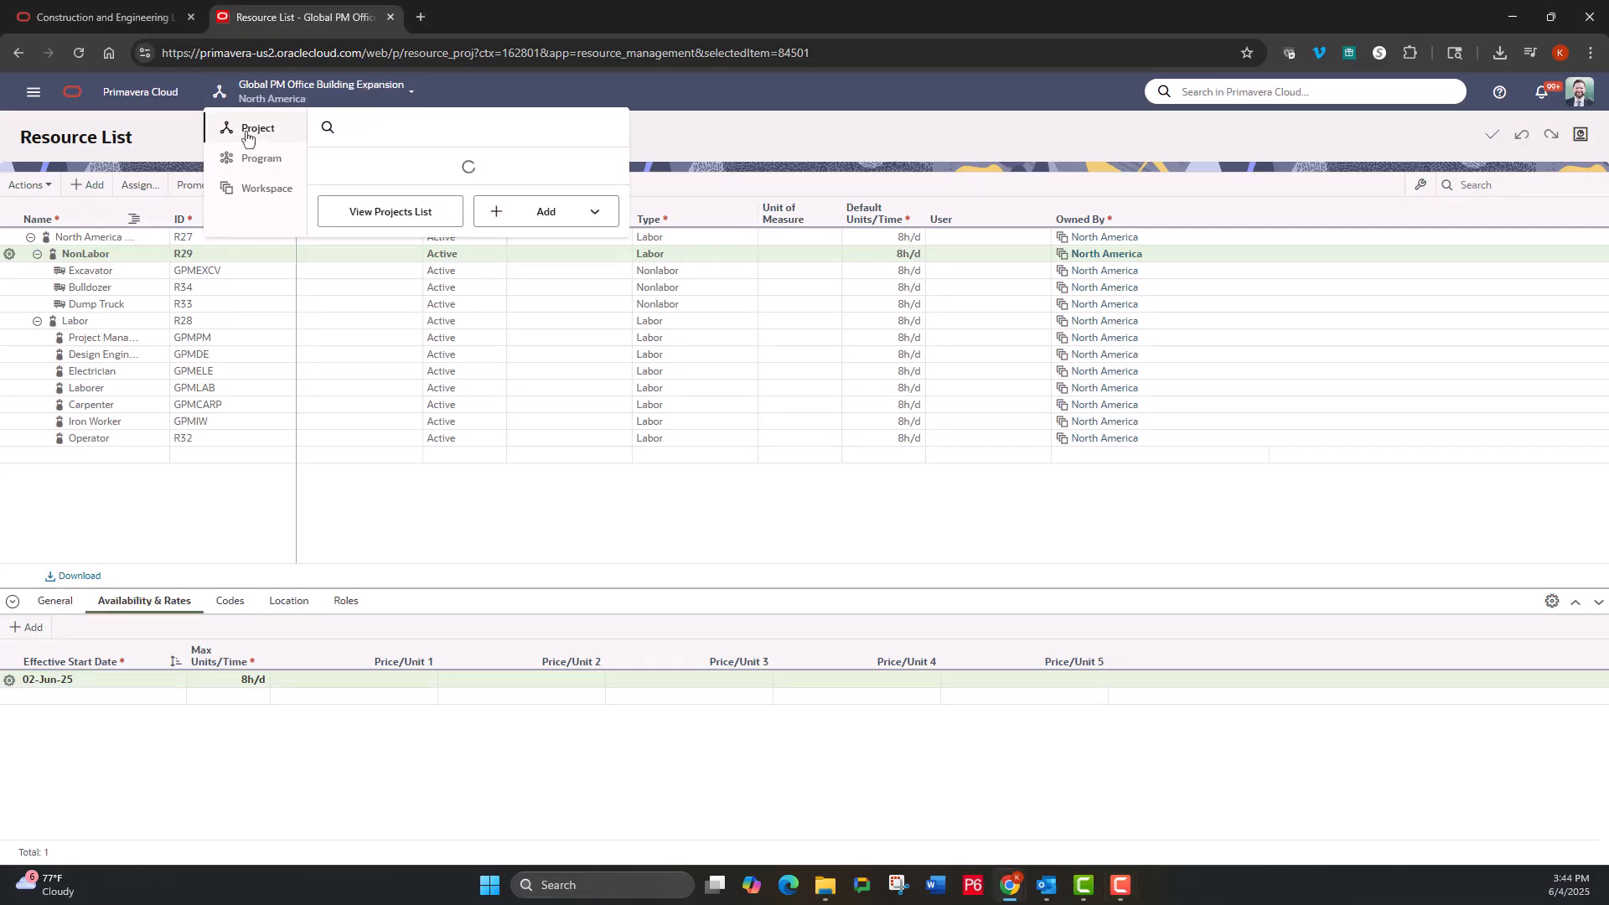
pyautogui.click(403, 288)
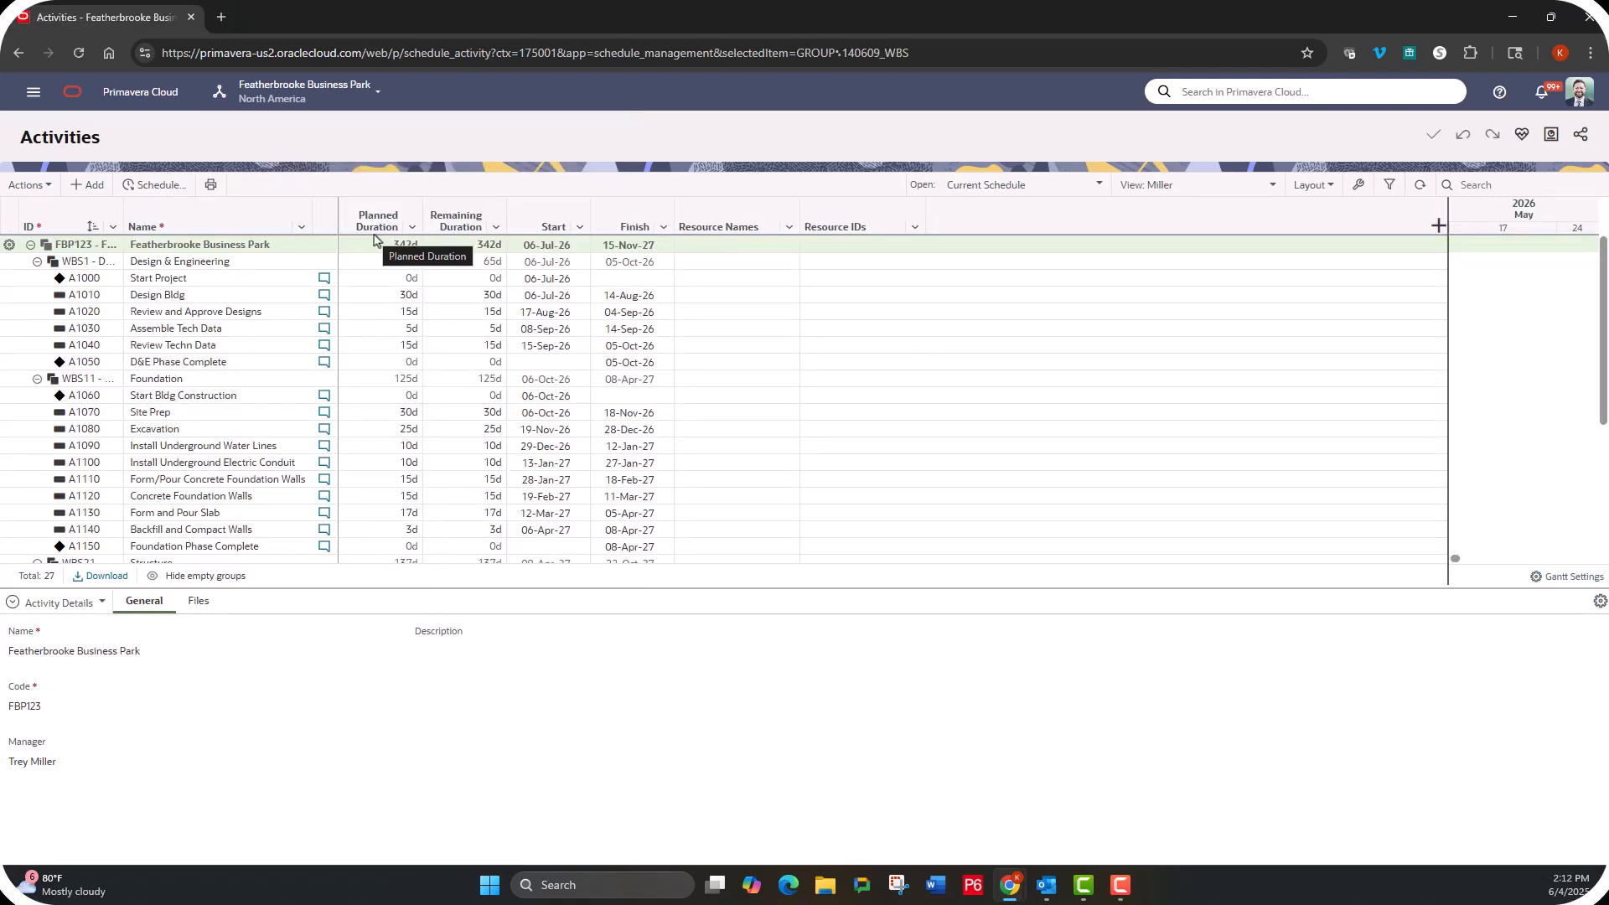
pyautogui.click(101, 300)
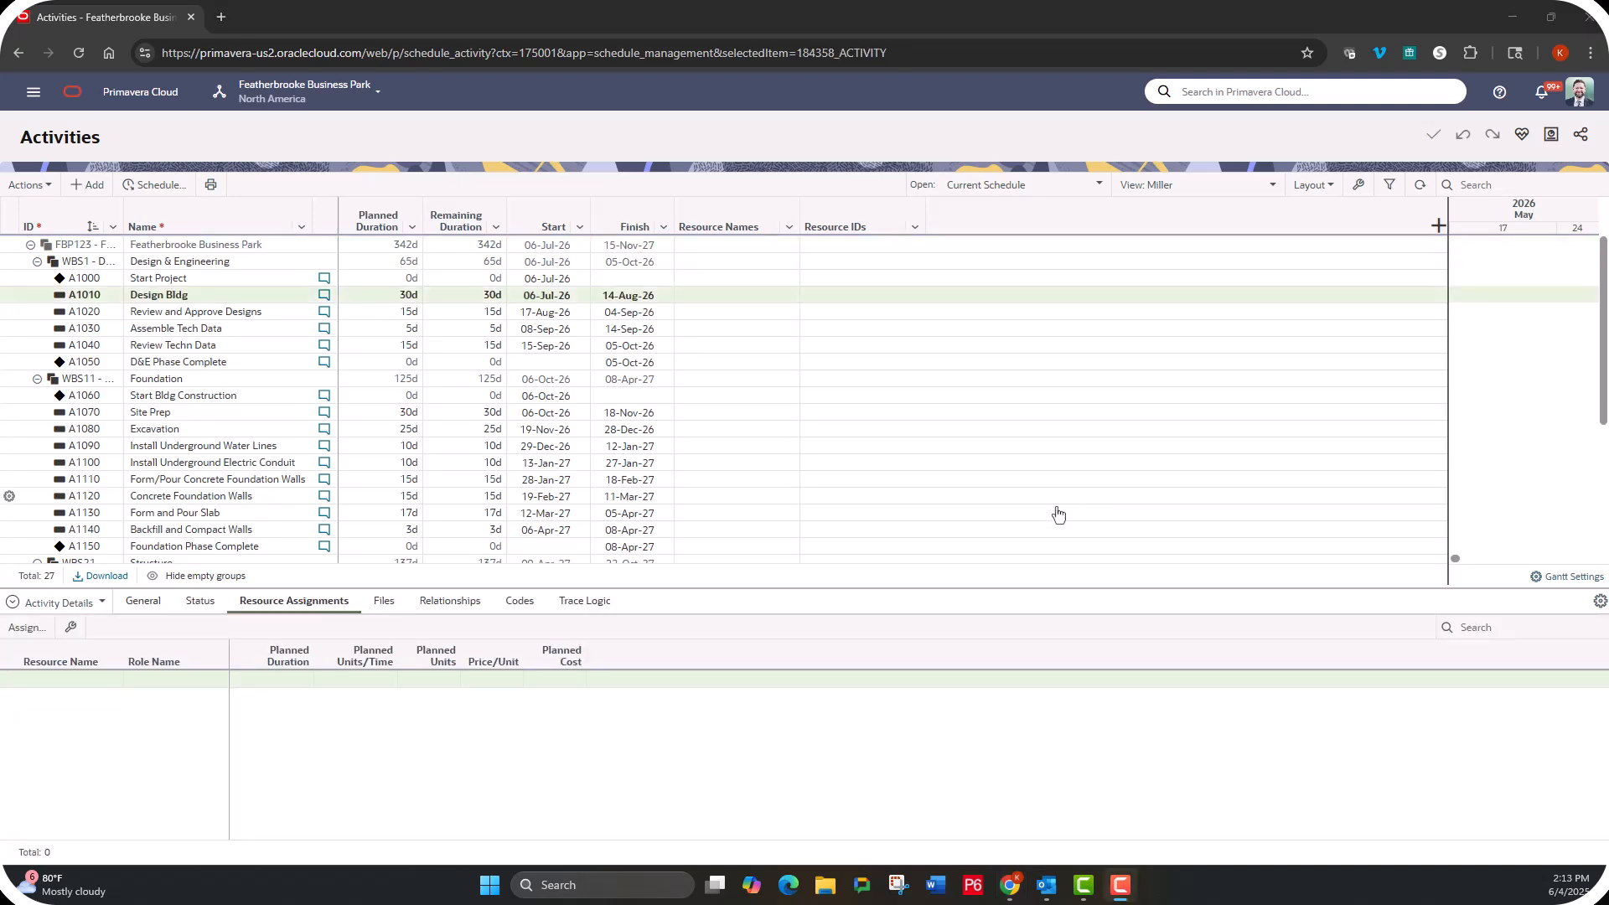
pyautogui.click(102, 298)
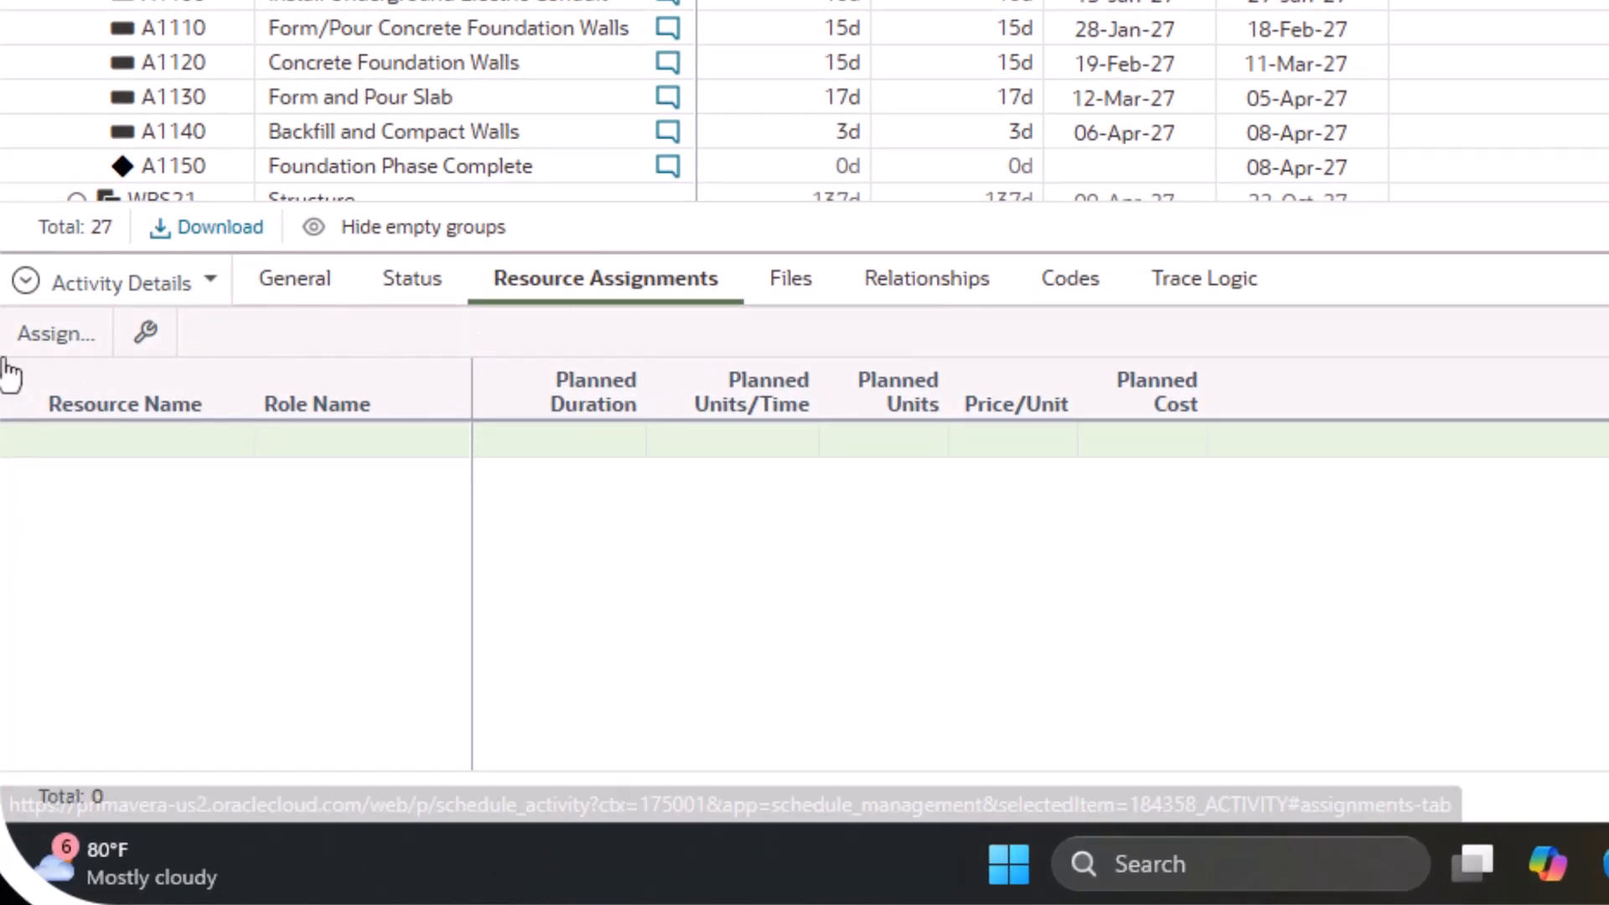
# - Assign the workspace's Design Engineer and Project Manager labor resources to activity A1010 Design Bldg
pyautogui.click(58, 336)
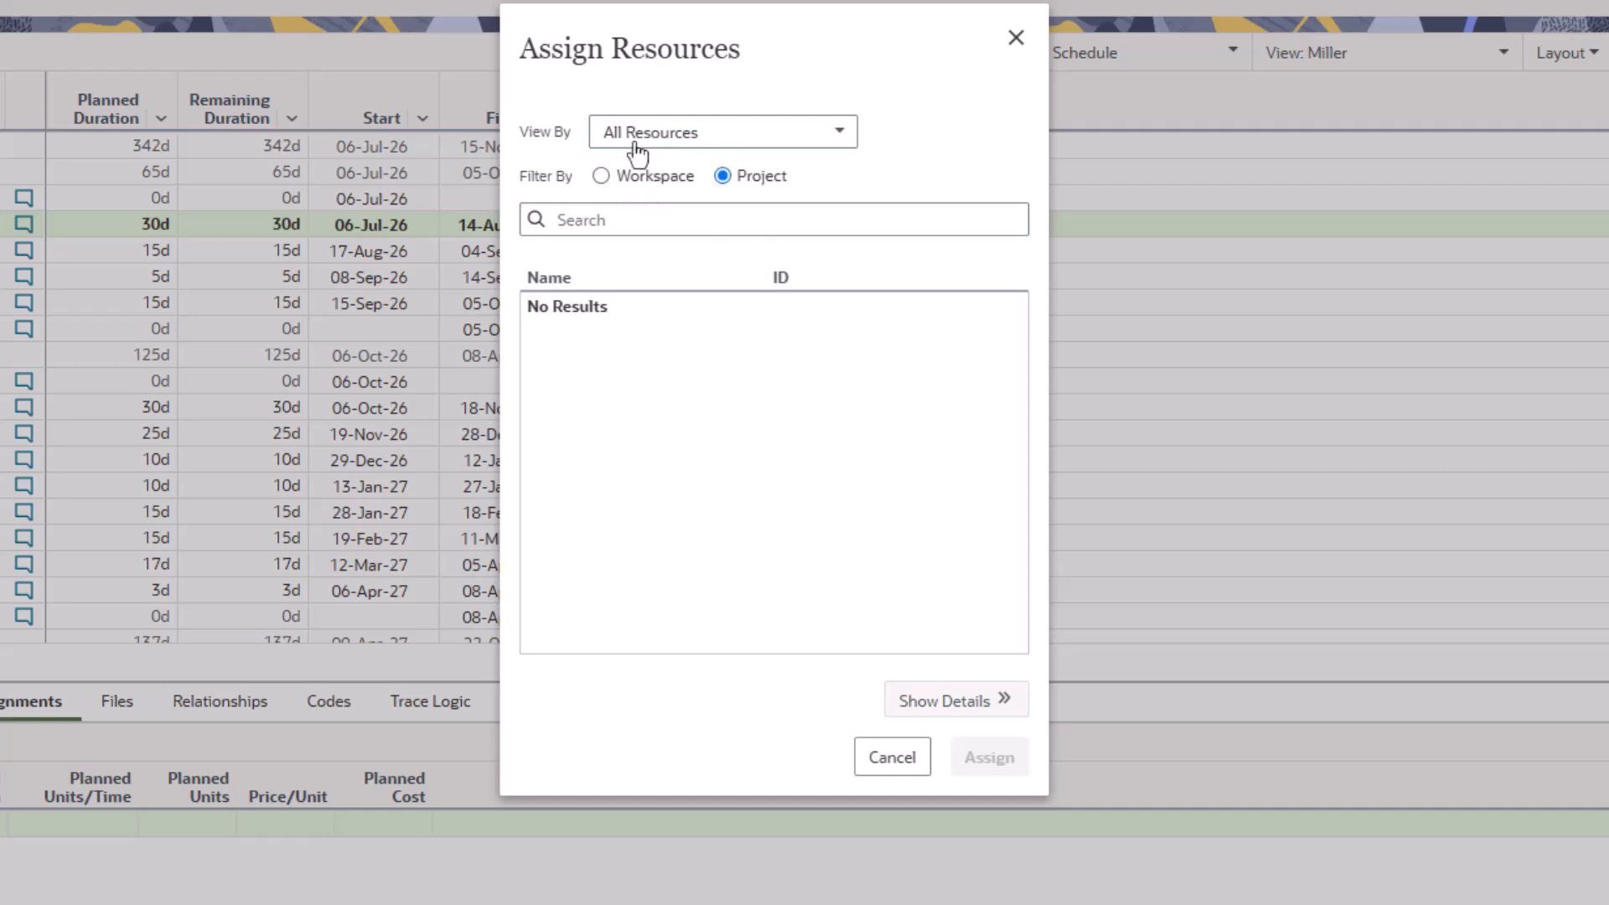
pyautogui.click(625, 182)
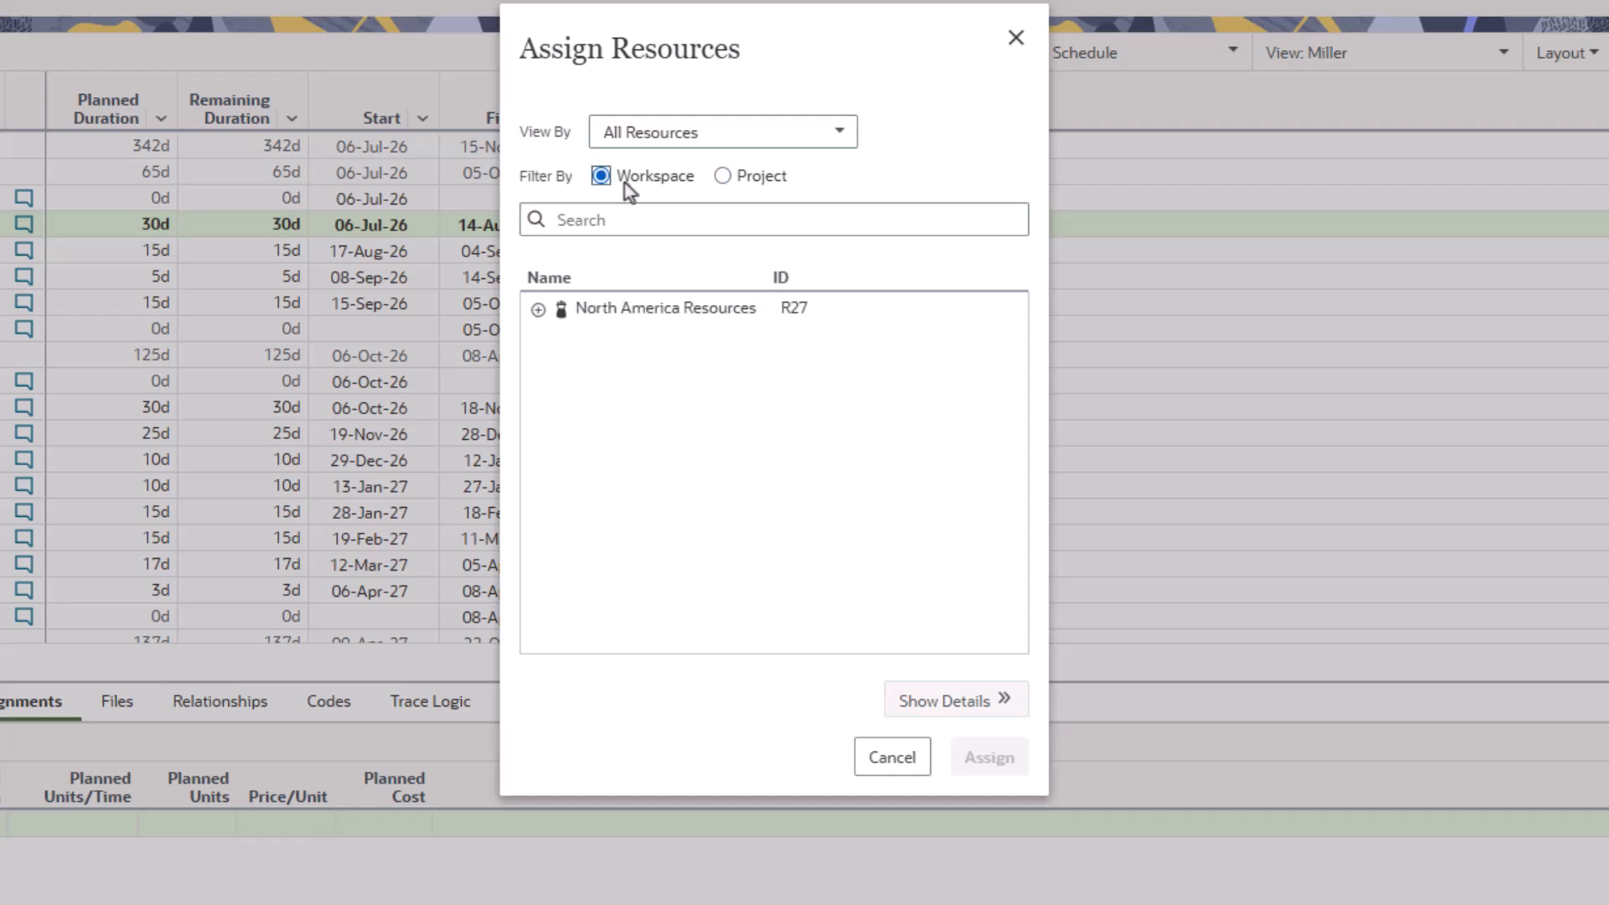
pyautogui.click(542, 317)
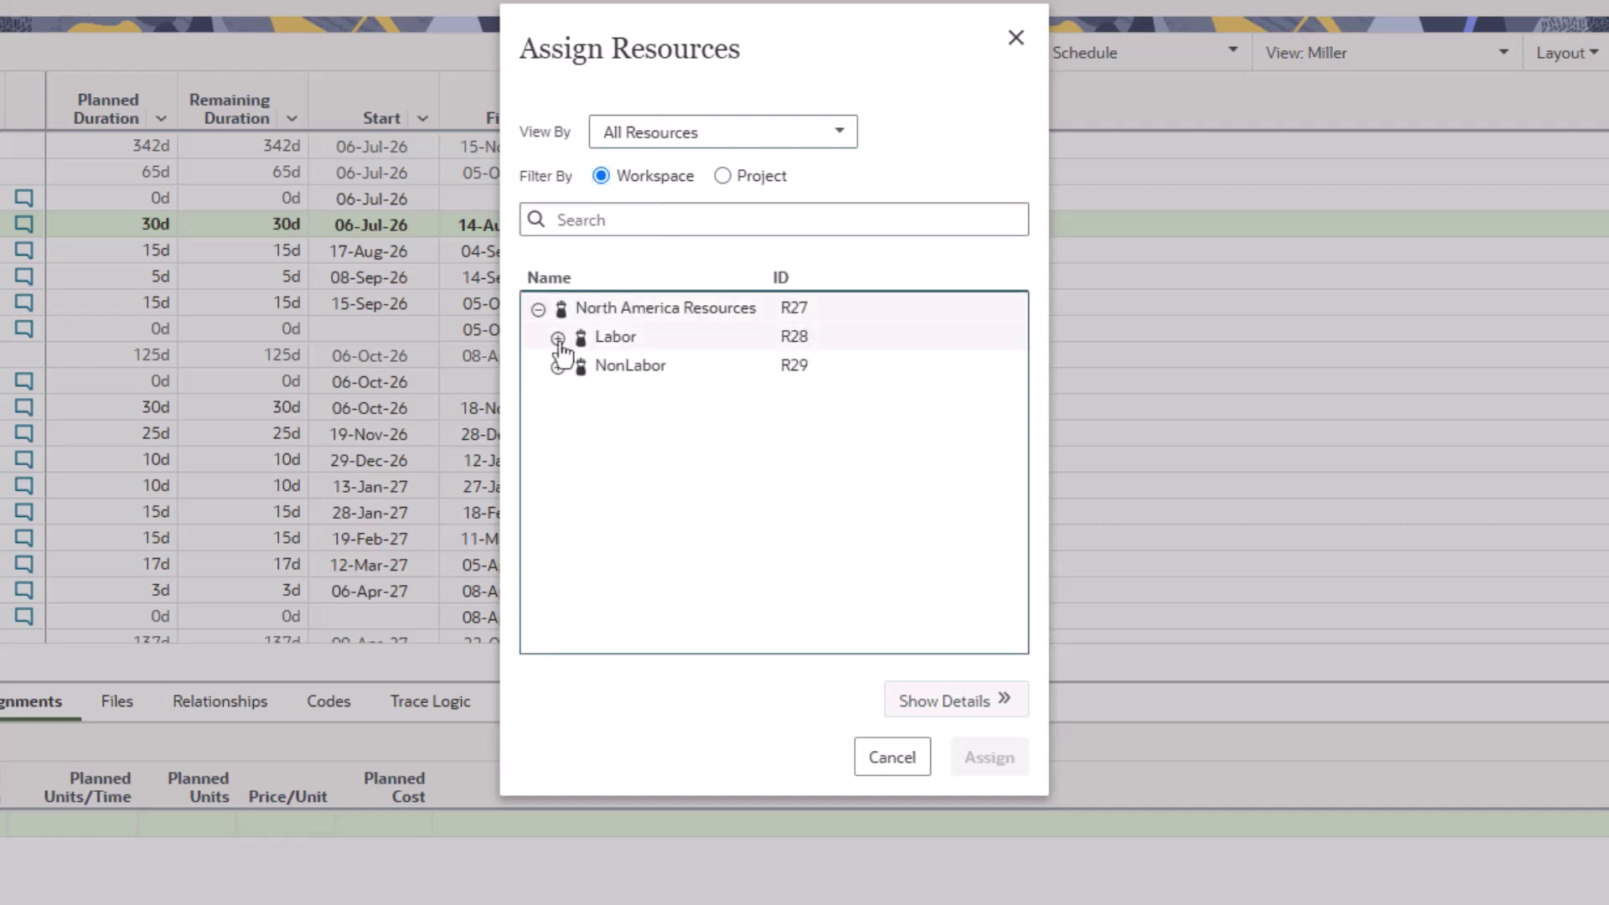
pyautogui.click(557, 339)
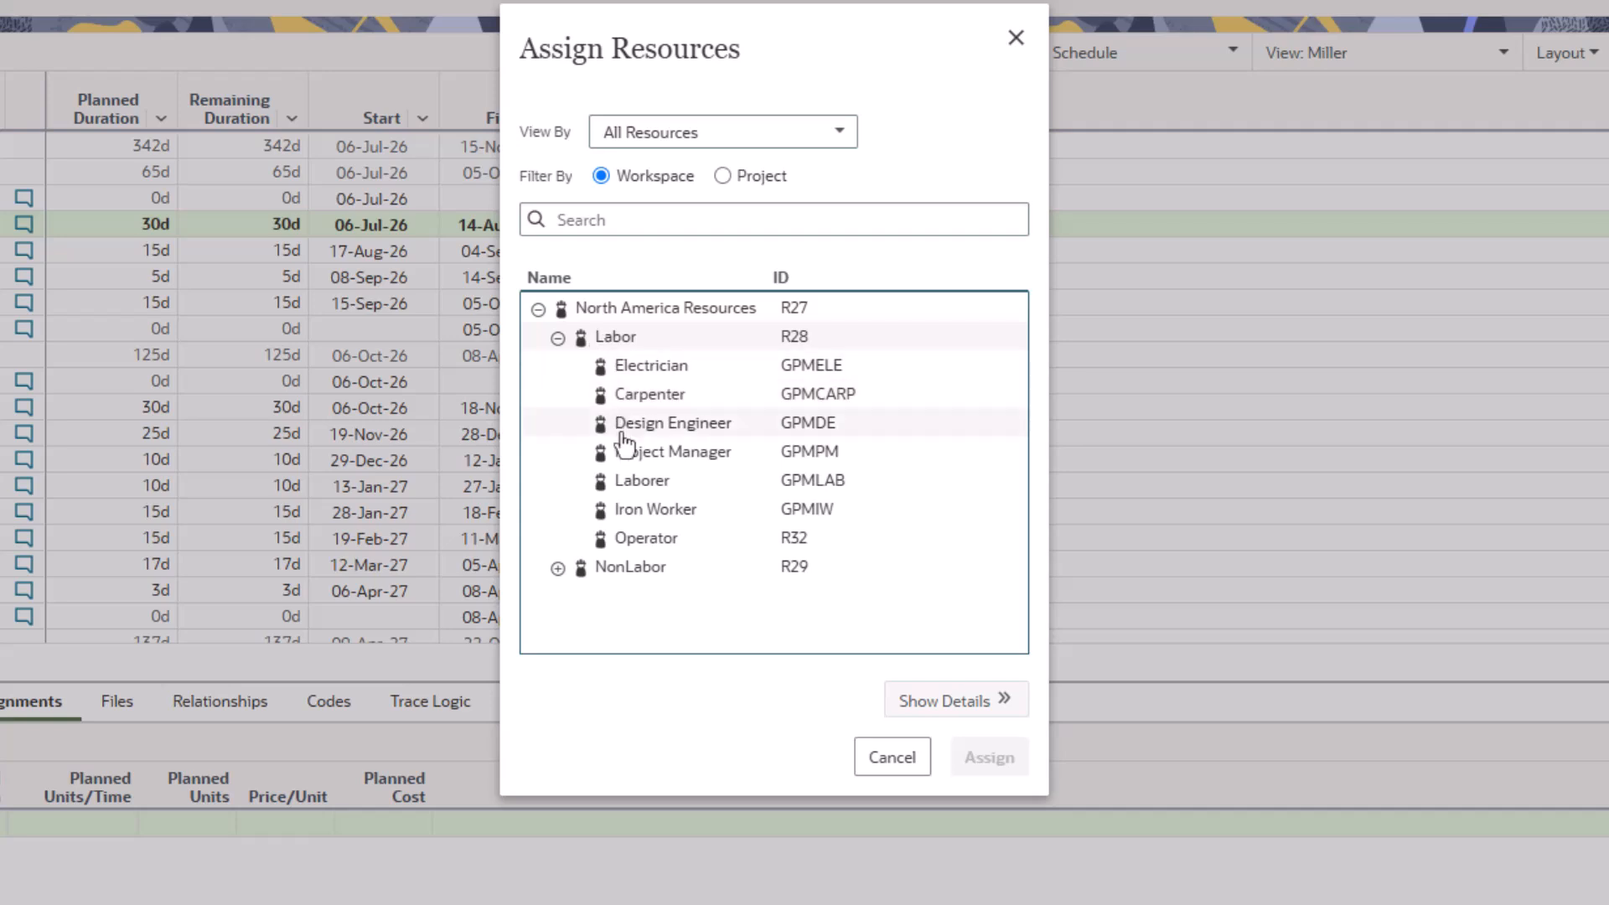
pyautogui.click(686, 426)
pyautogui.click(687, 461)
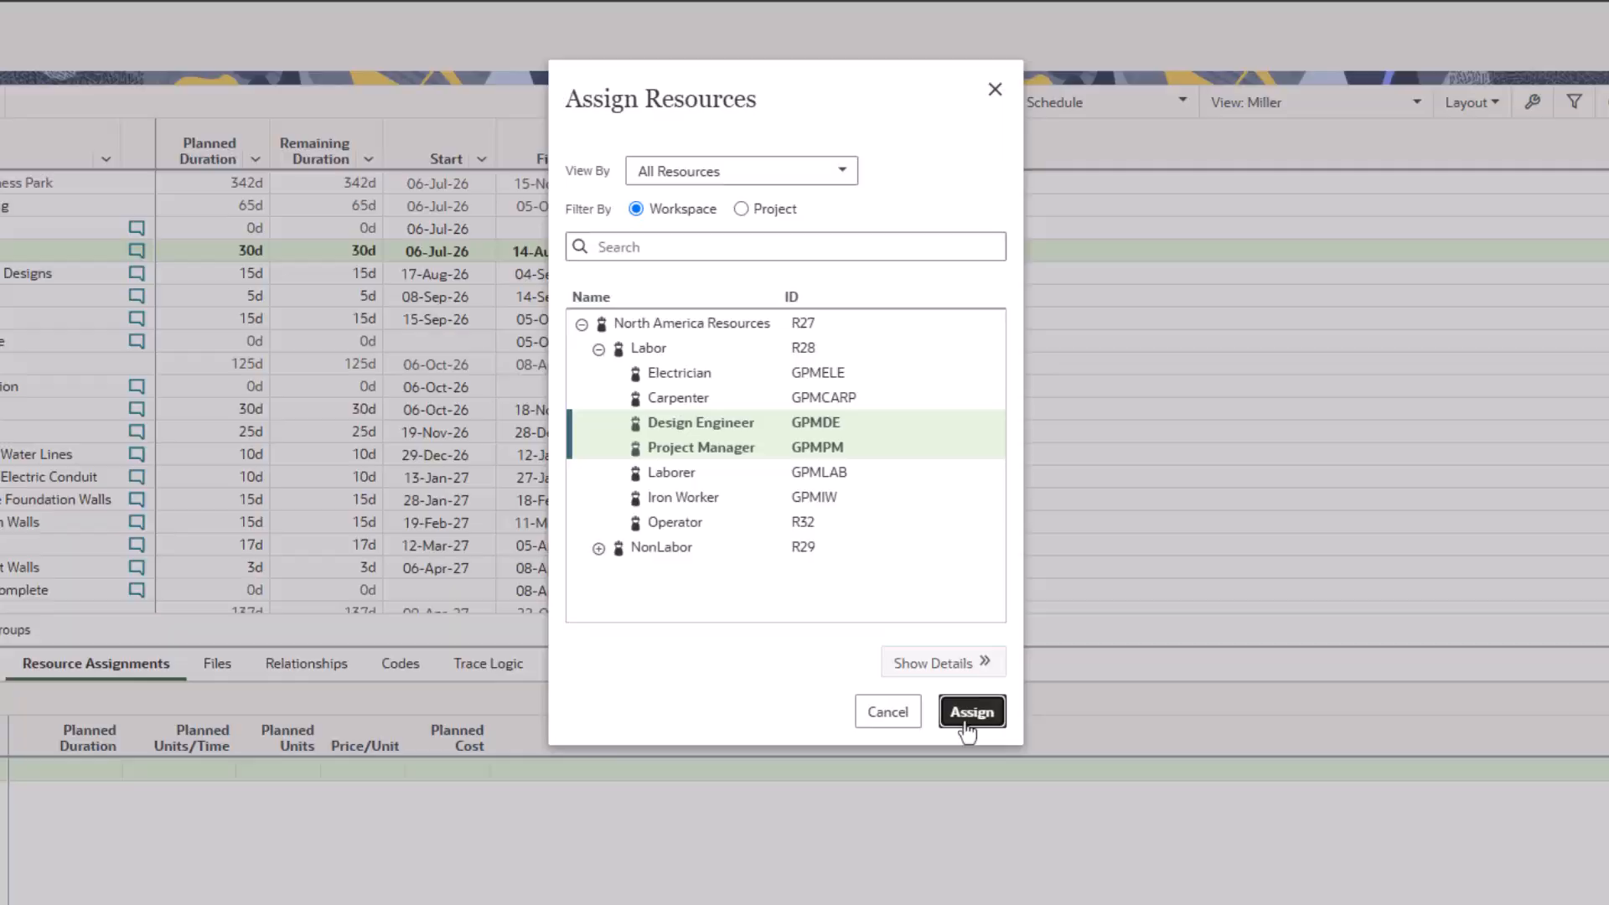
pyautogui.click(984, 764)
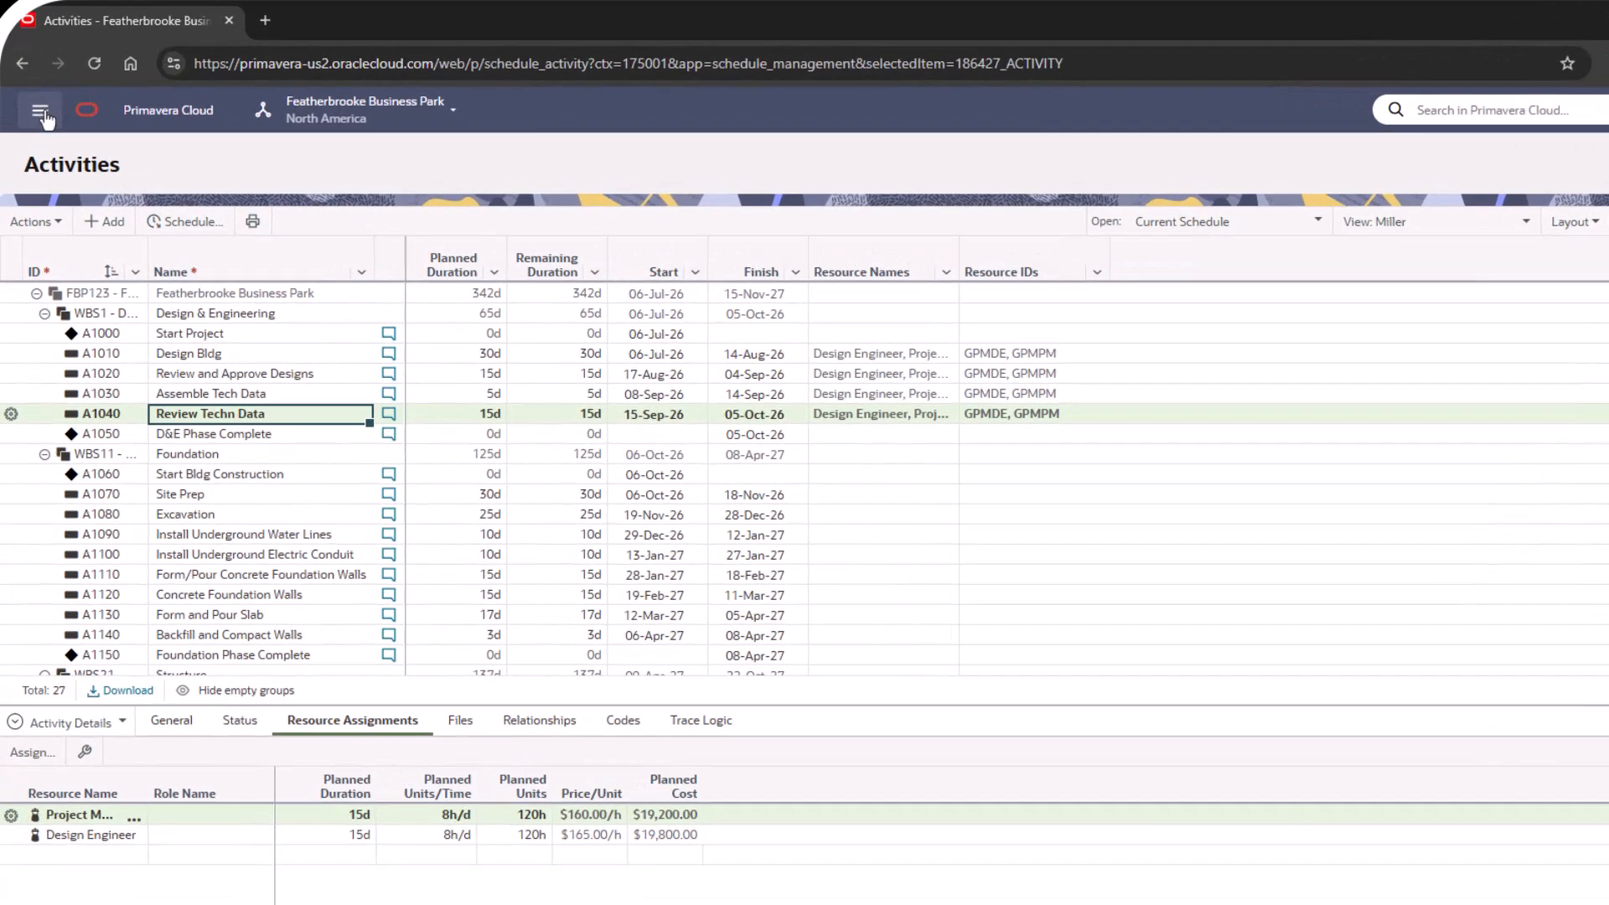
# - In the Featherbrooke Business Park project's Resource List, assign the entire North America Resources group, including all Labor and NonLabor resources, to the project
pyautogui.click(41, 113)
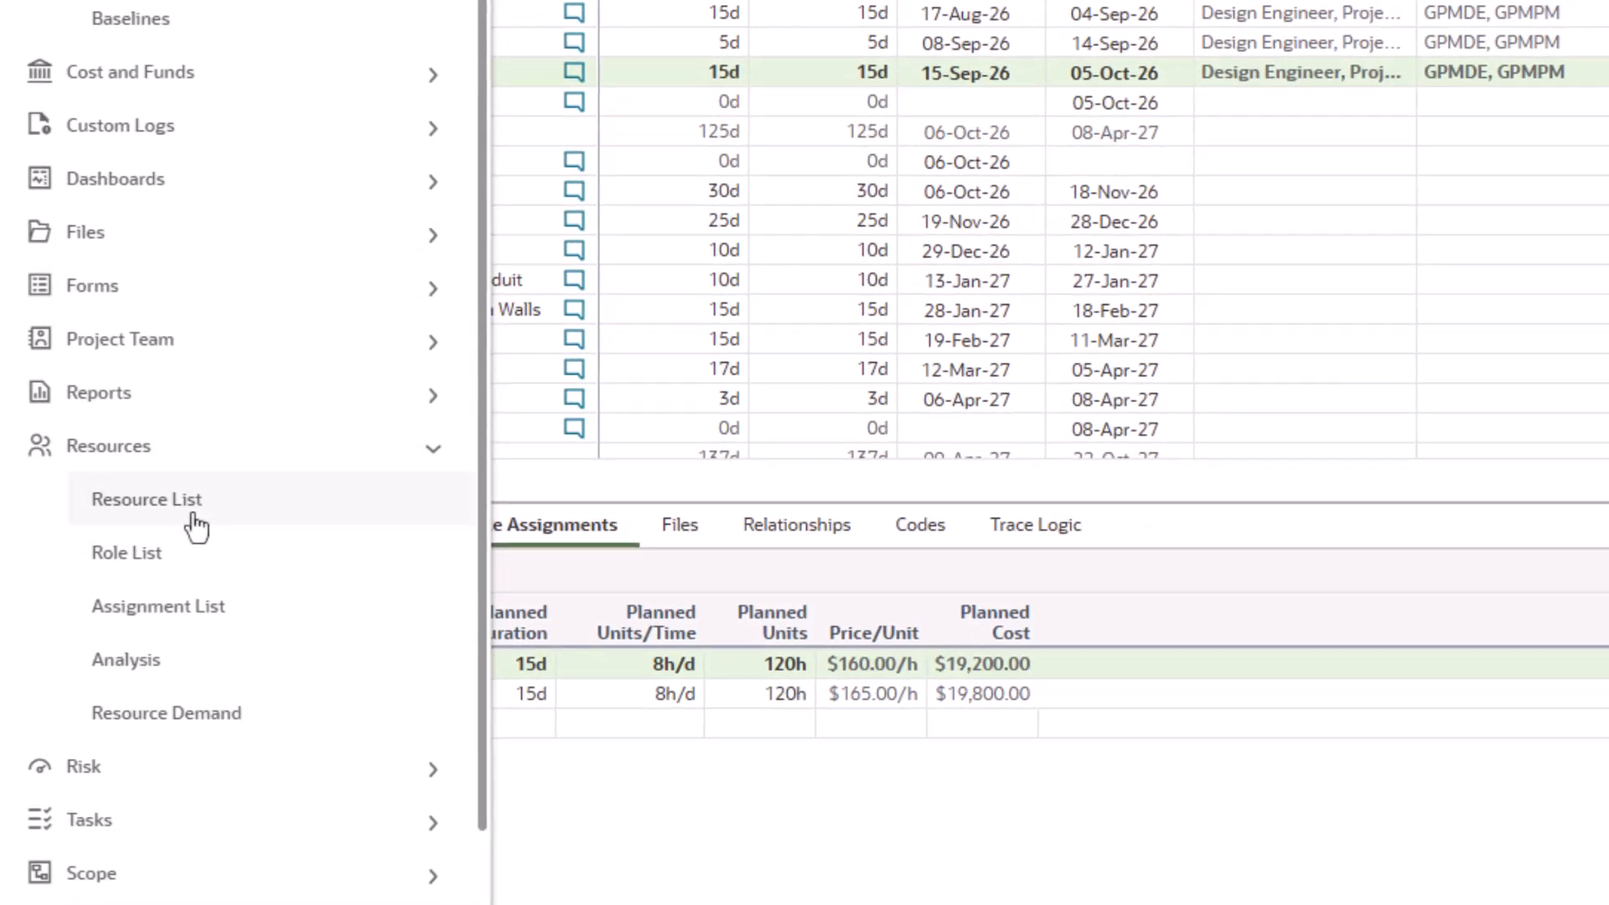
pyautogui.click(193, 524)
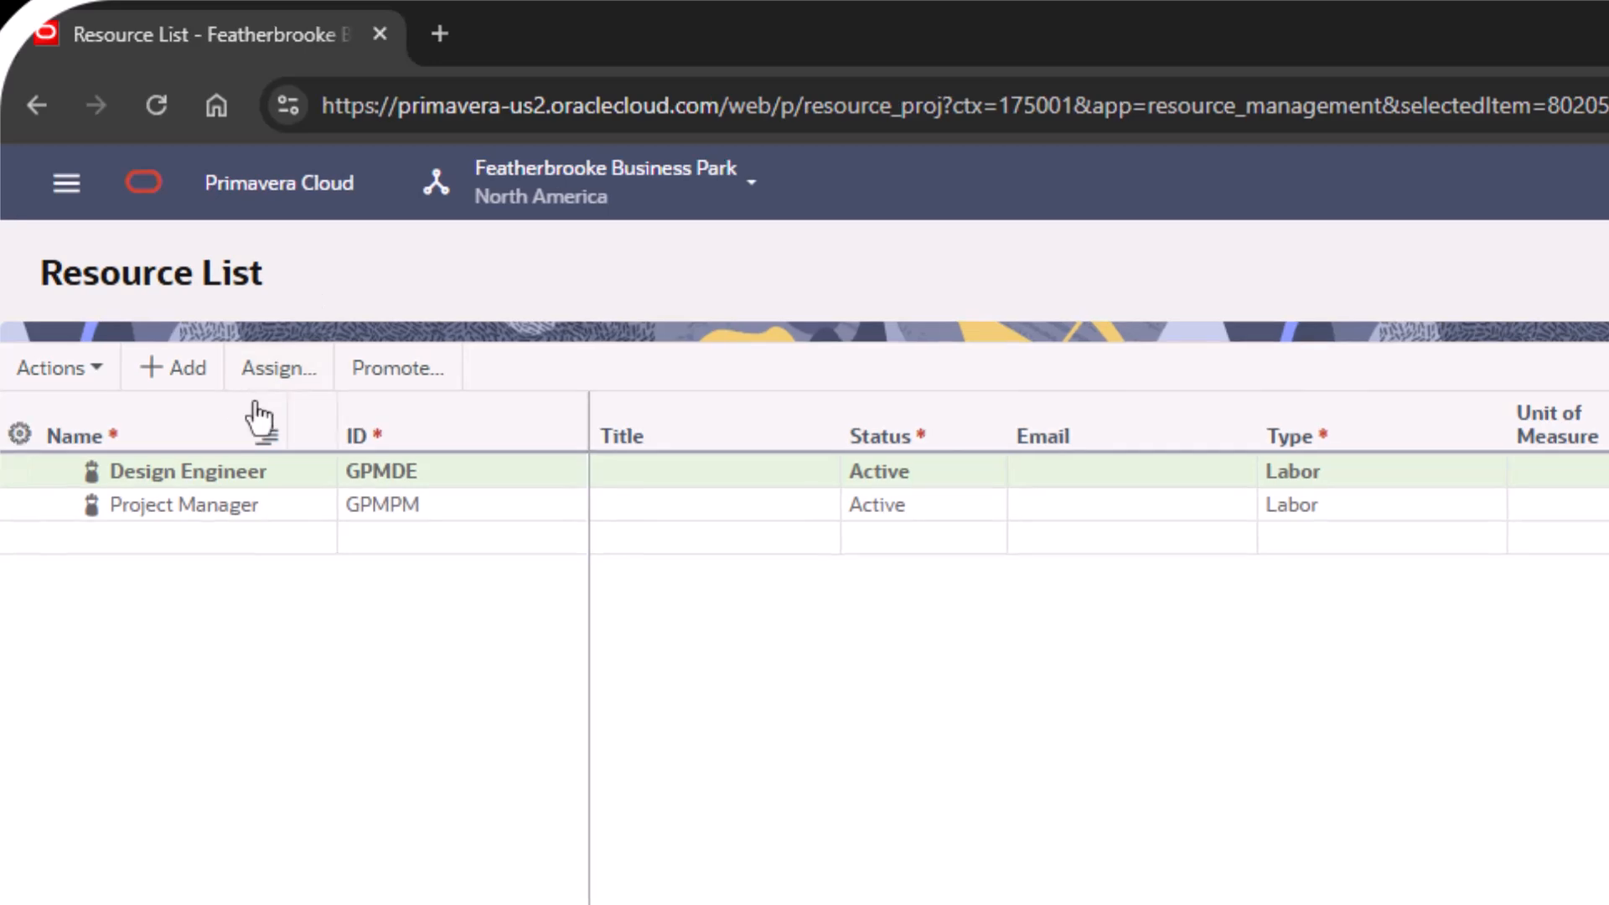
pyautogui.click(279, 367)
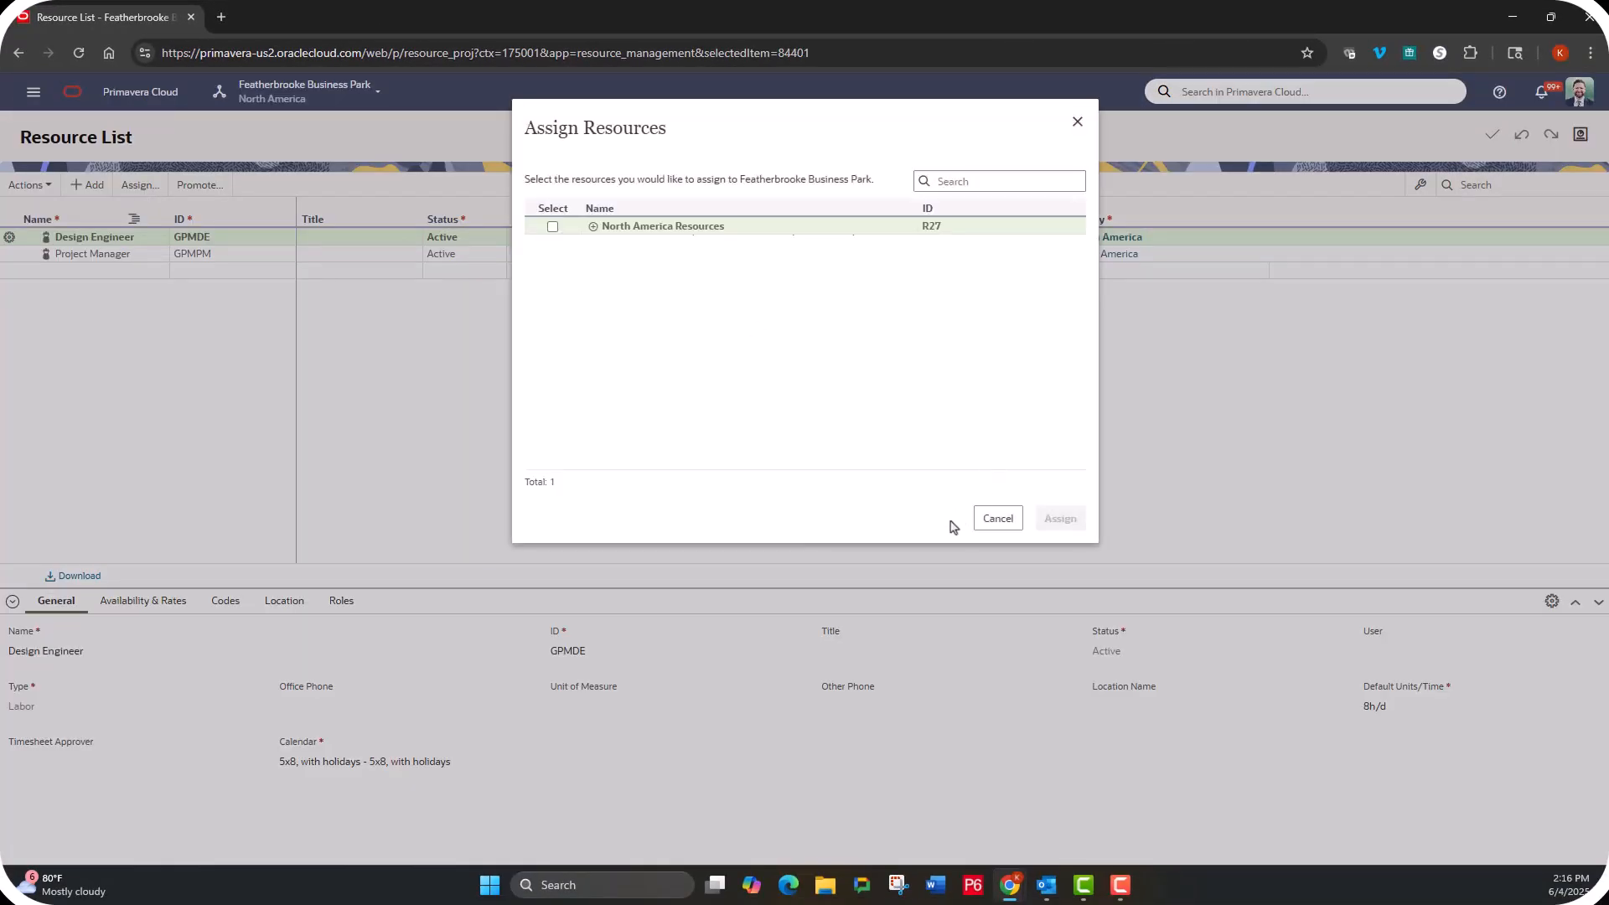
pyautogui.click(594, 227)
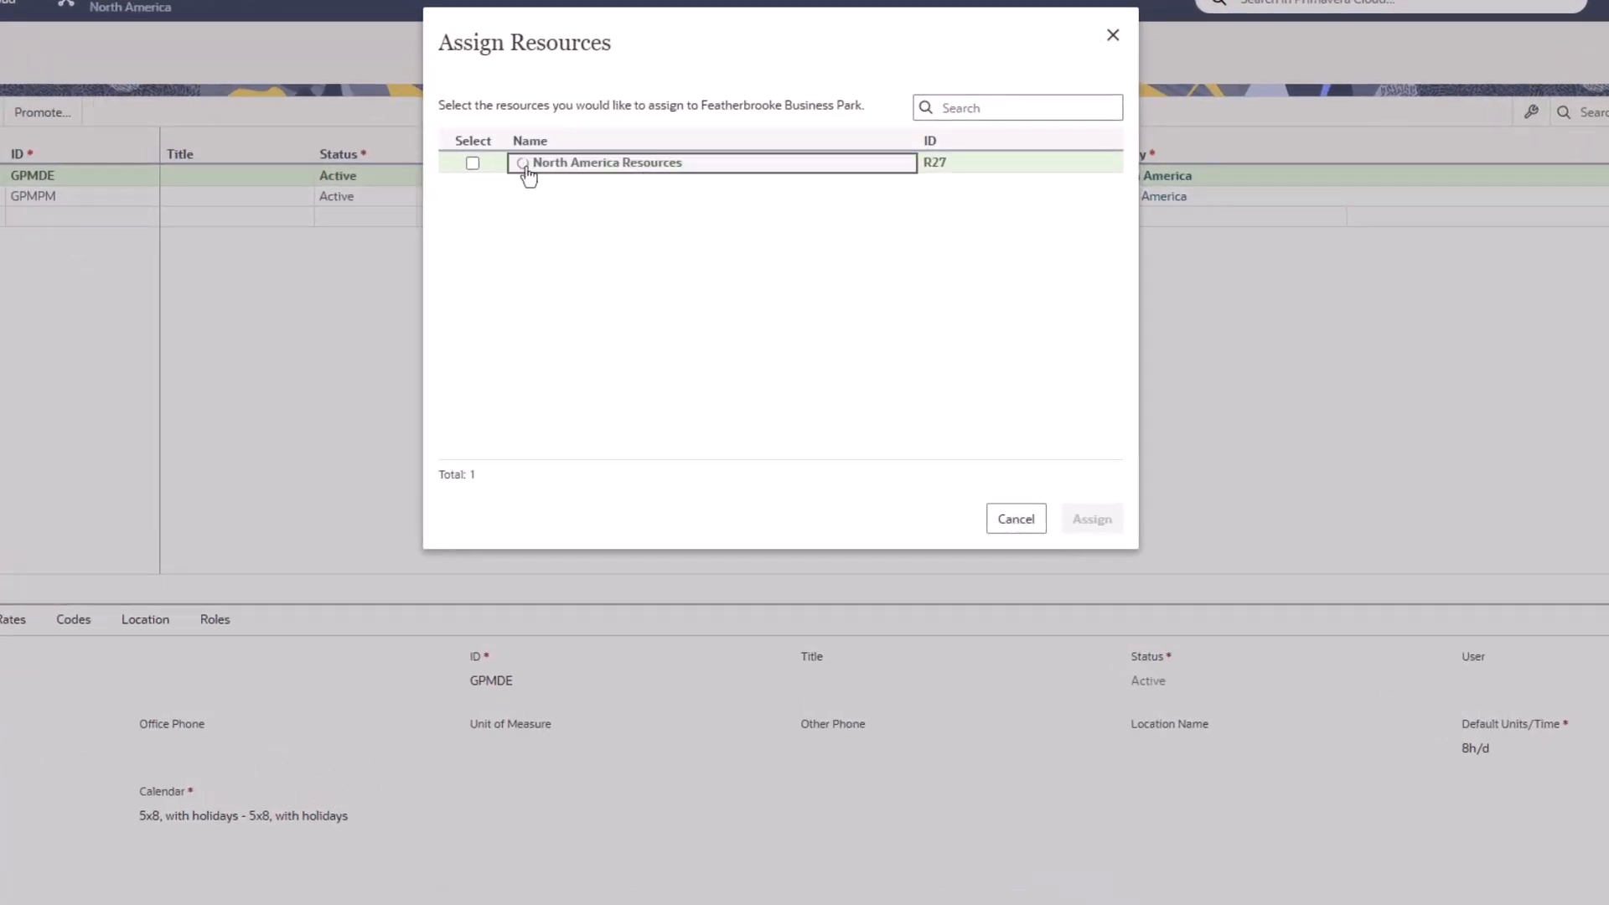
pyautogui.click(530, 203)
pyautogui.click(531, 183)
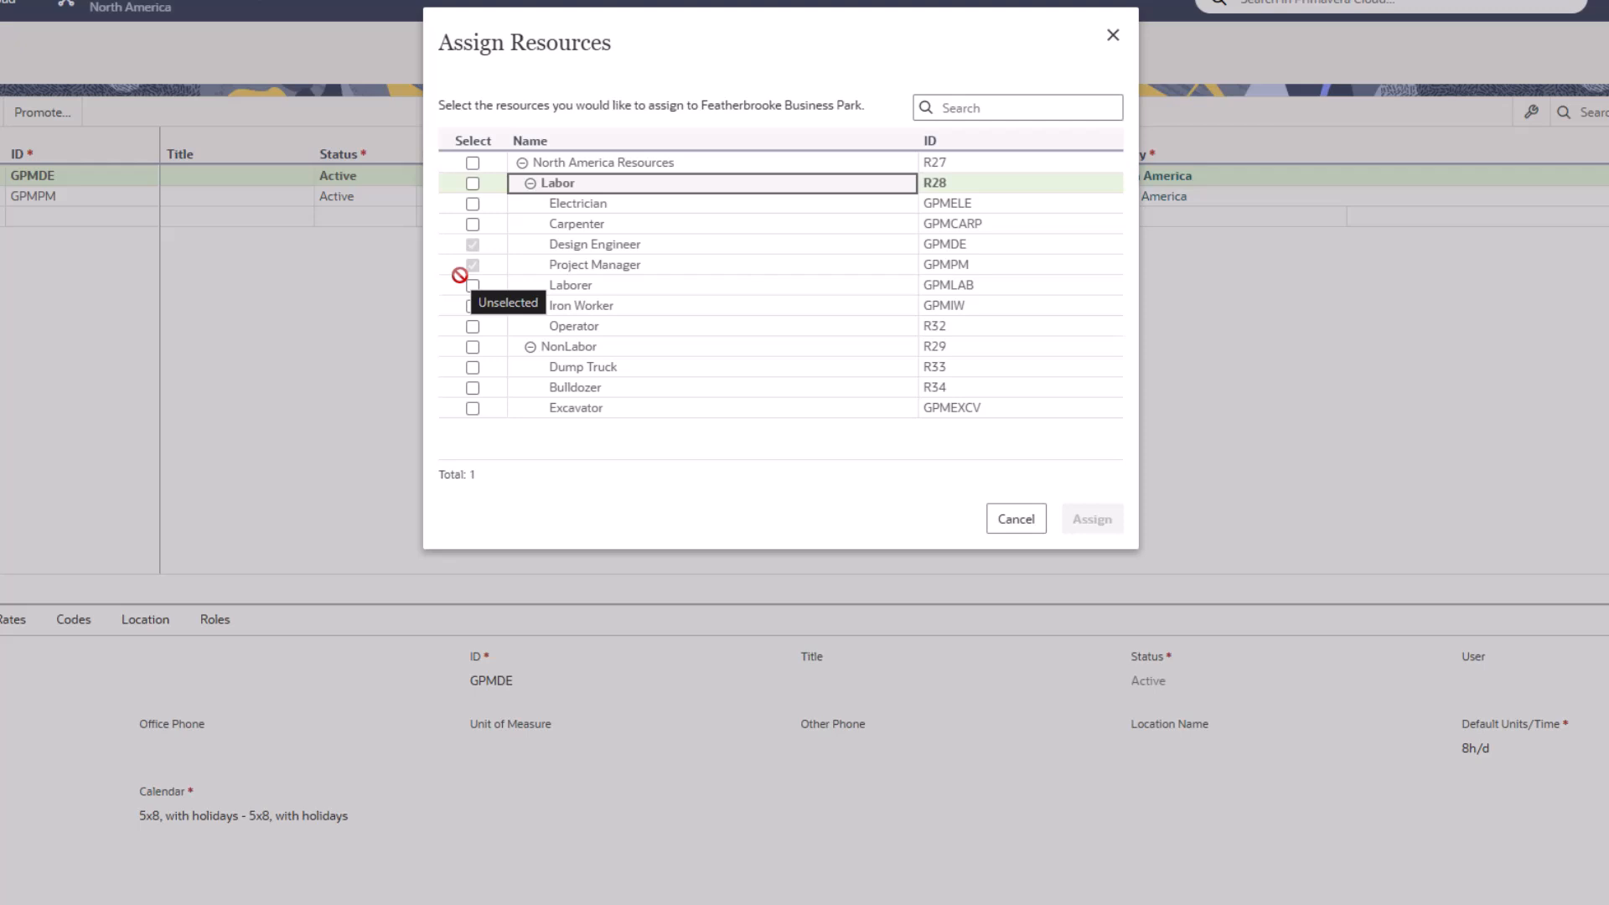
pyautogui.click(472, 164)
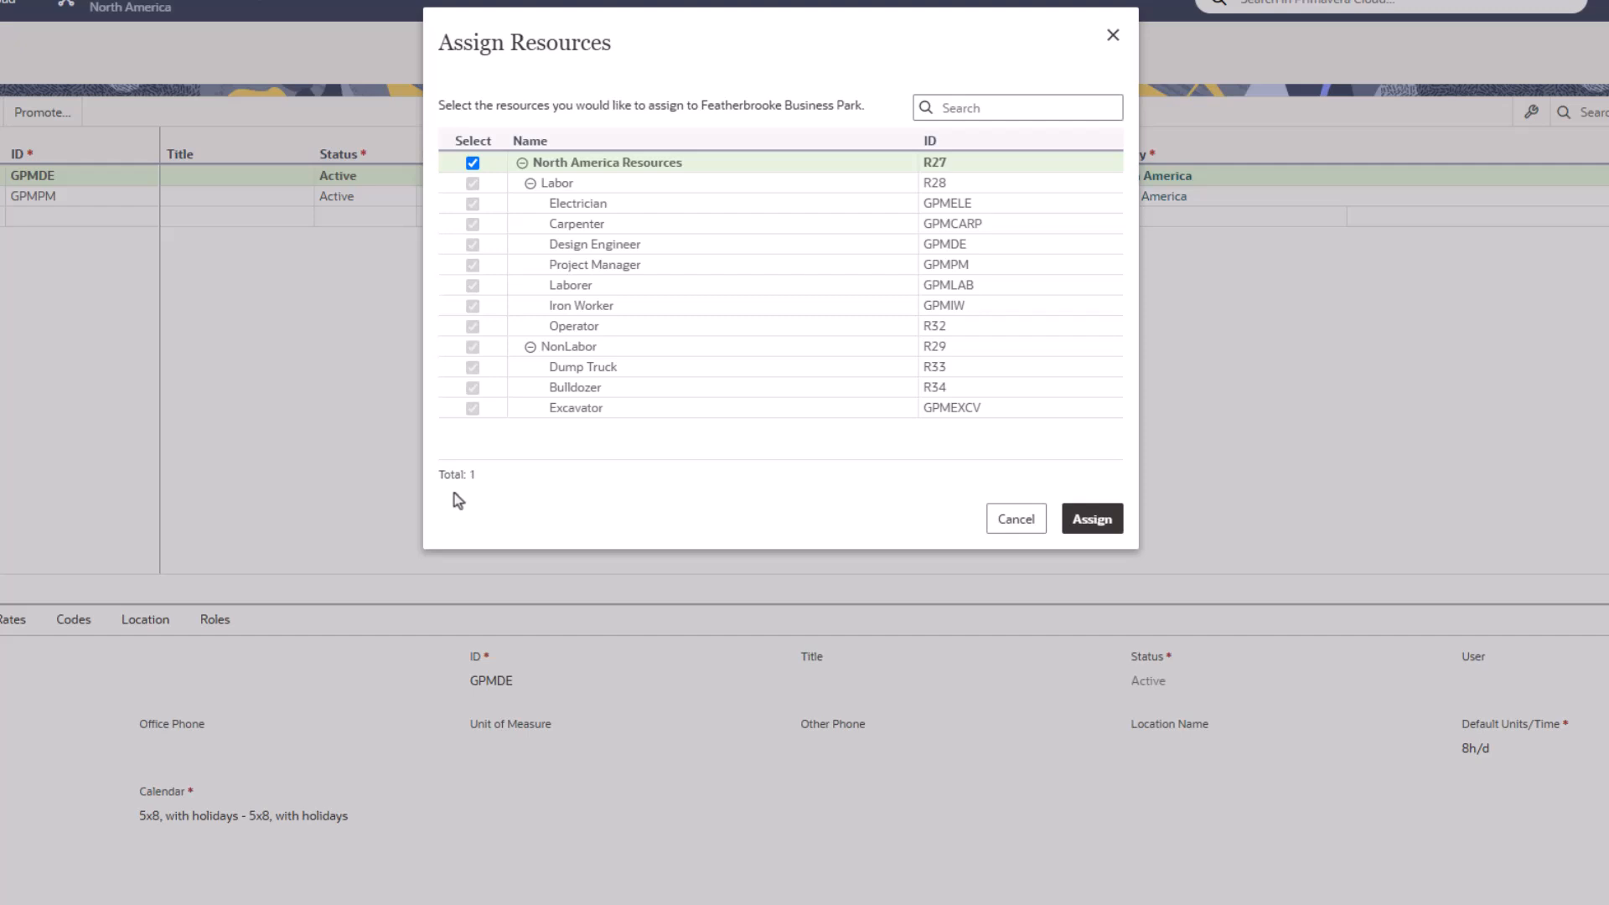
pyautogui.click(1089, 523)
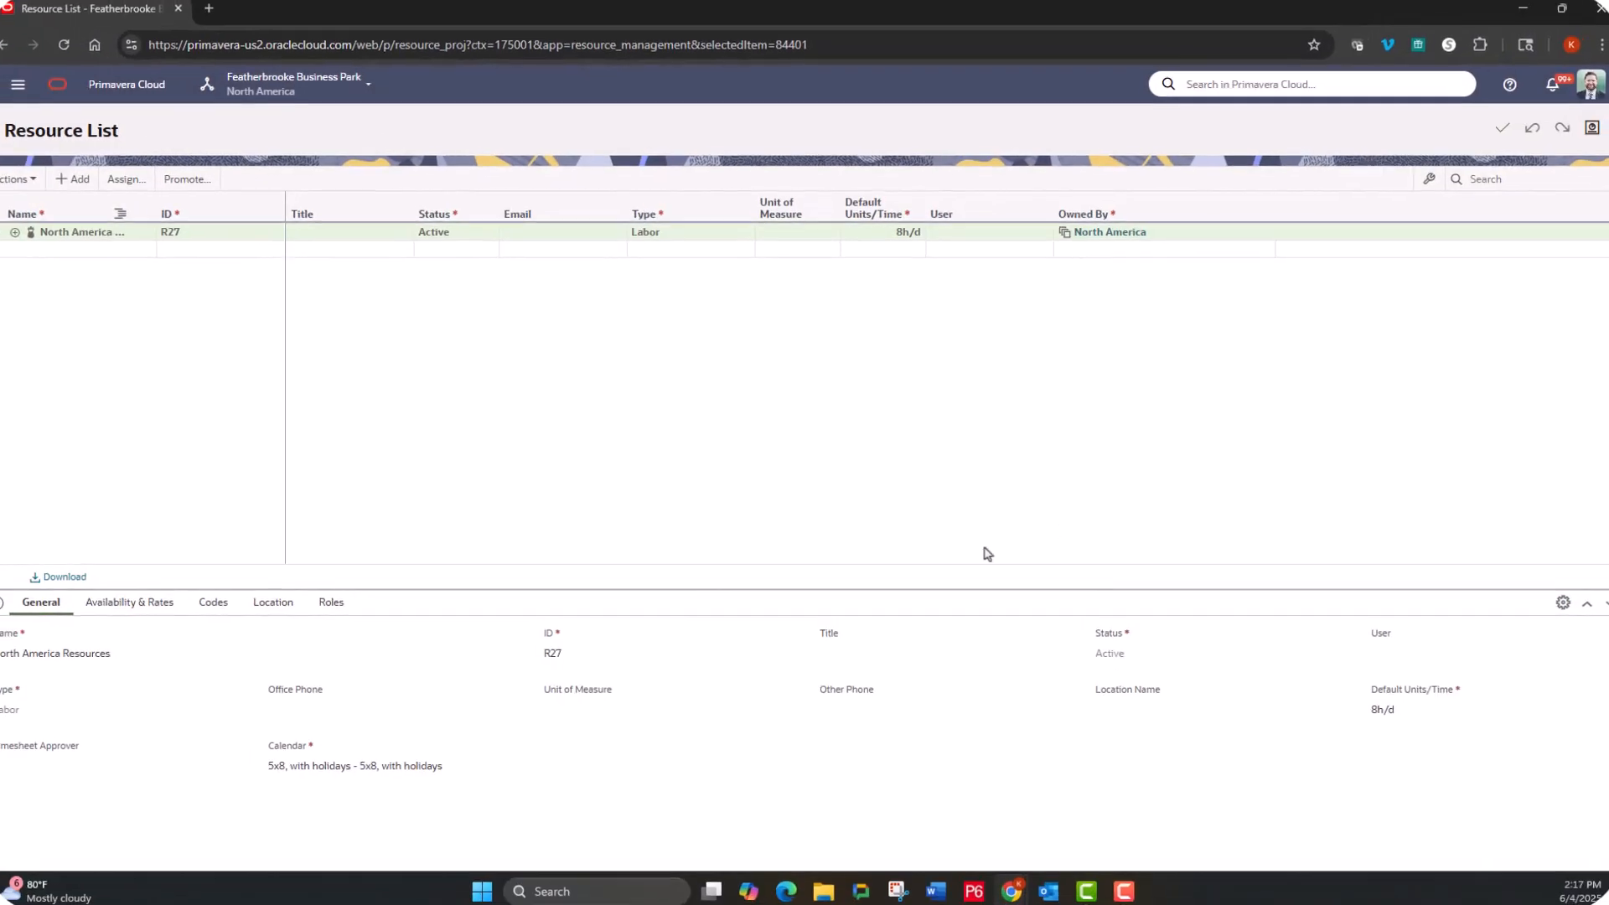
# - Expand North America Resources and its Labor and NonLabor groups in the project's Resource List to view the assigned resources
pyautogui.click(30, 238)
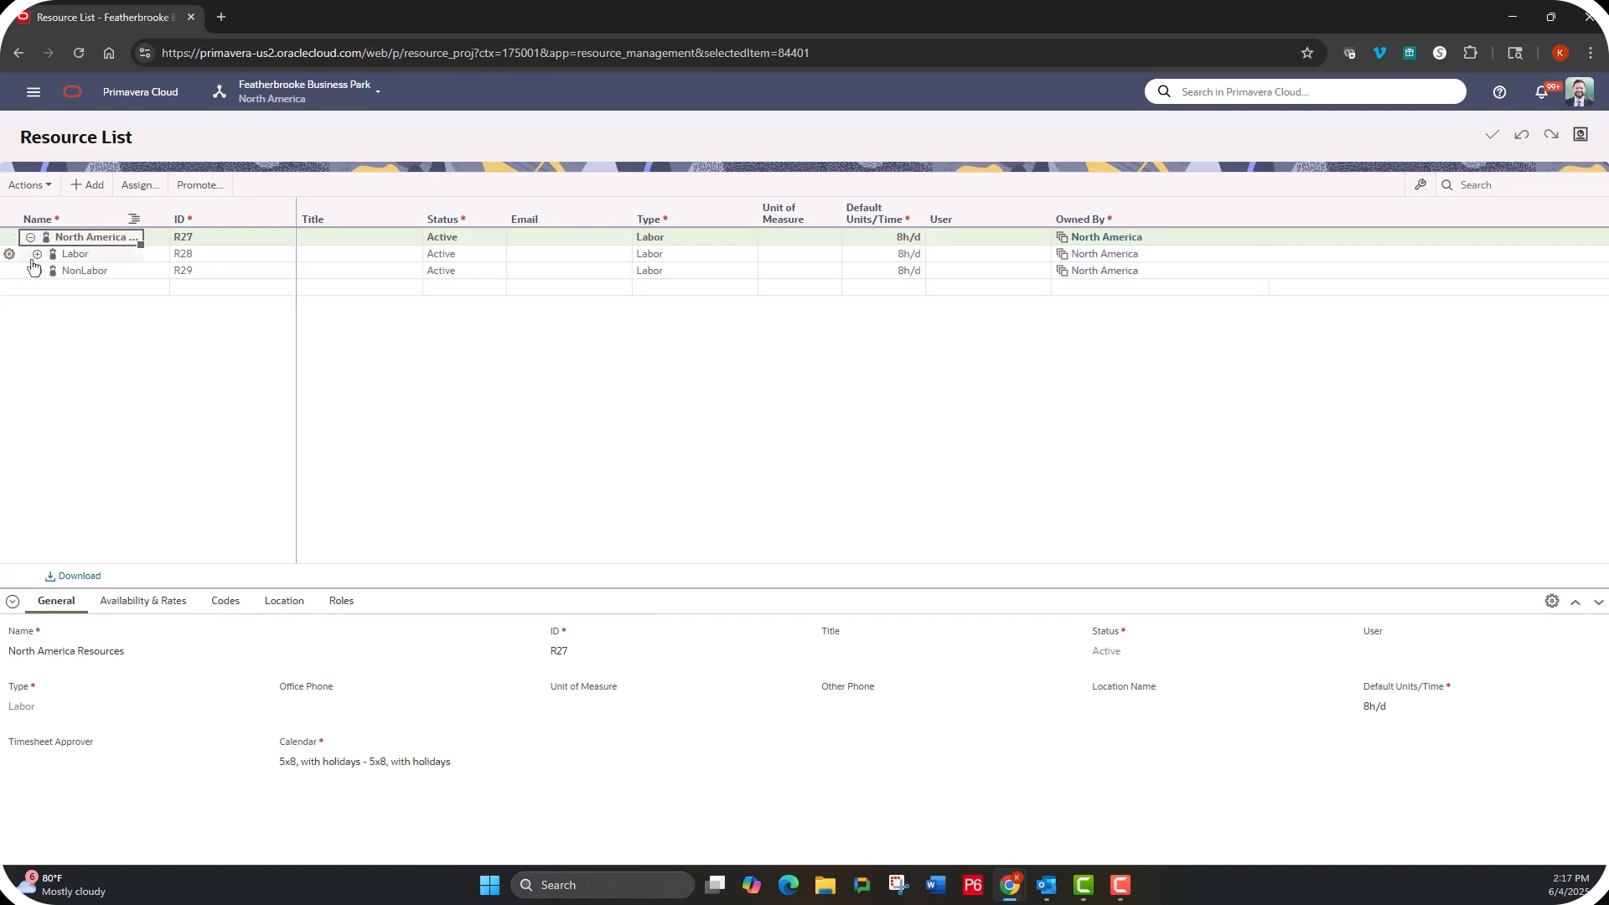
pyautogui.click(37, 270)
pyautogui.click(37, 253)
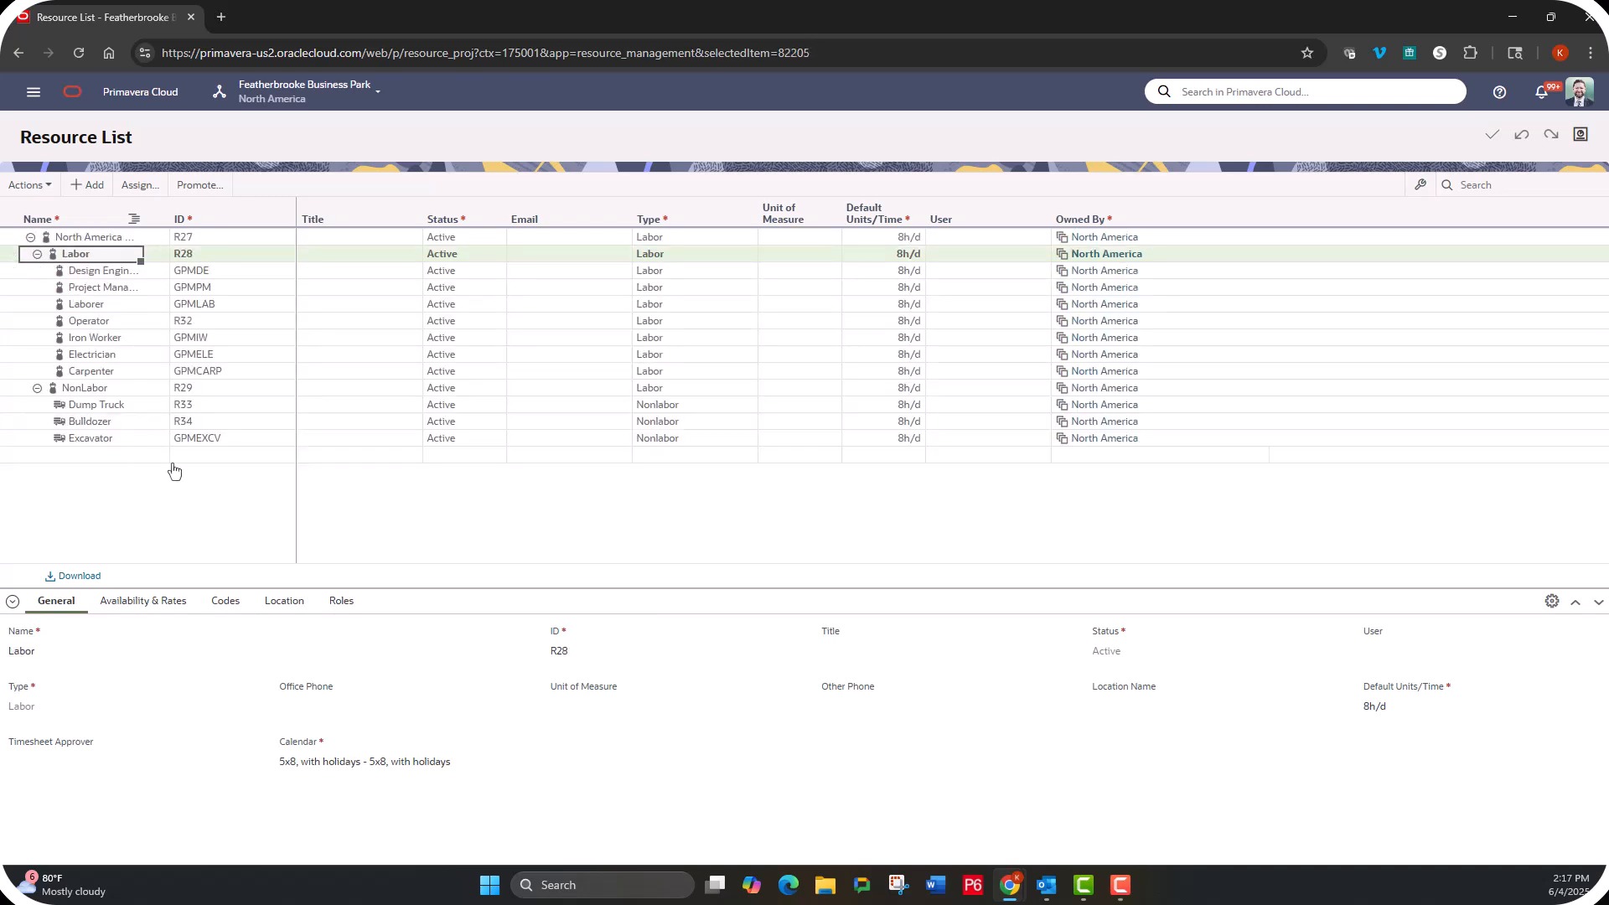